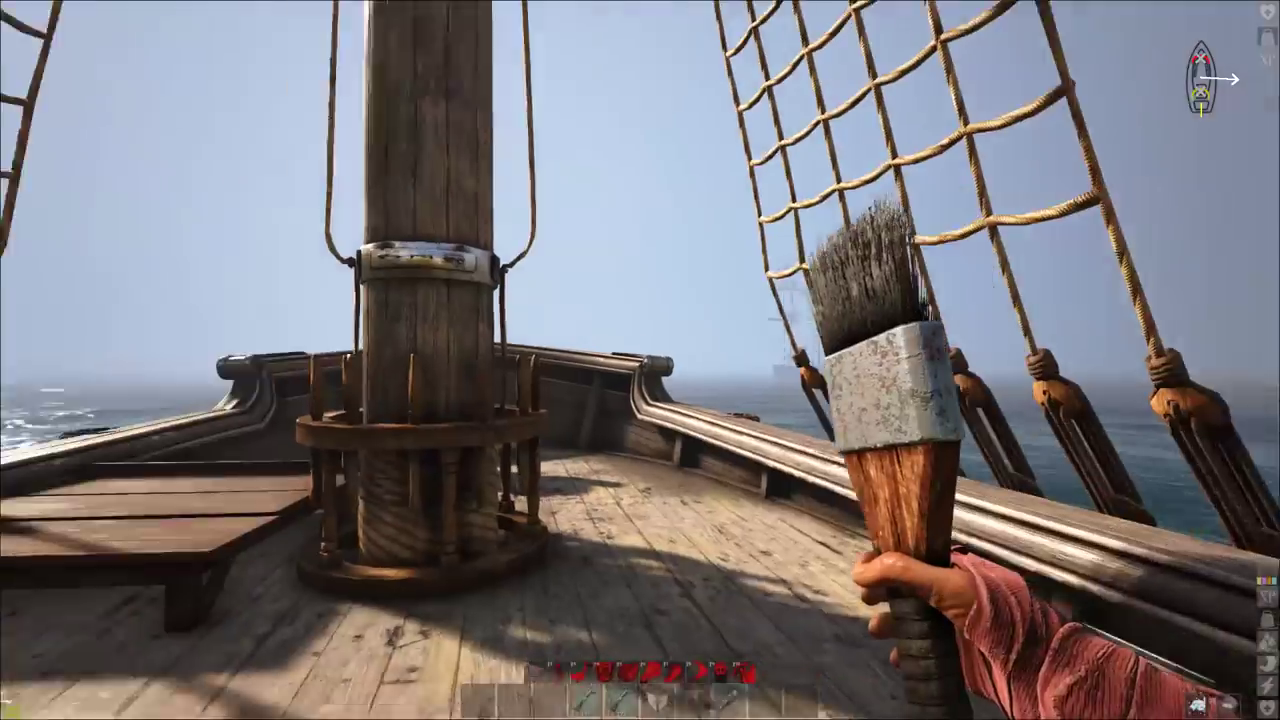
Step: Walk to the ship's mast and bring up the sail paint window
{"action": "key", "text": "w"}
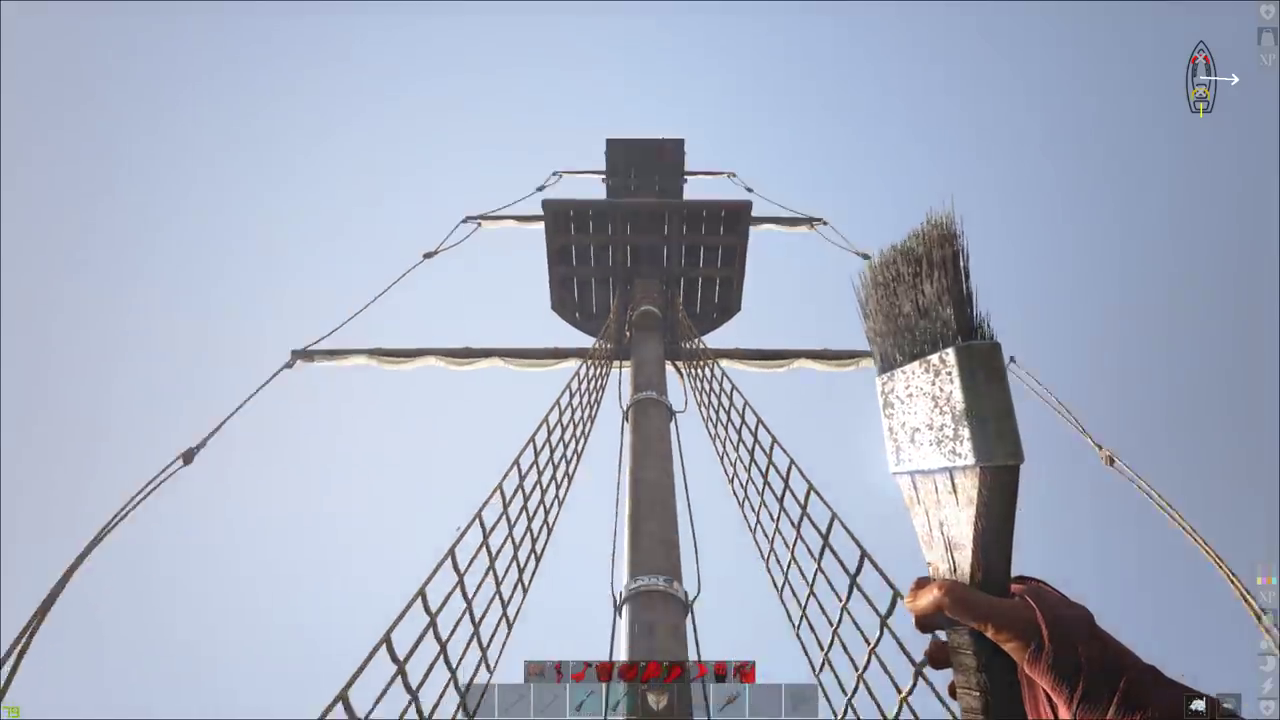
{"action": "key", "text": "w"}
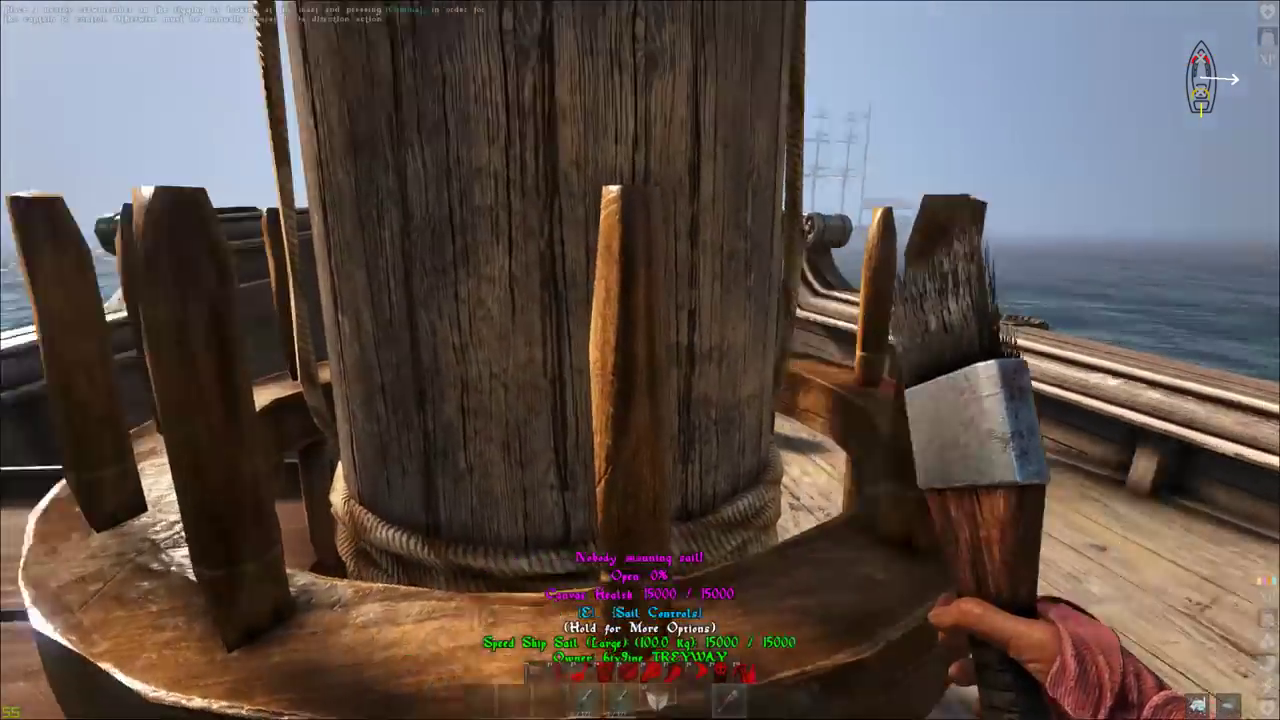
{"action": "key", "text": "i"}
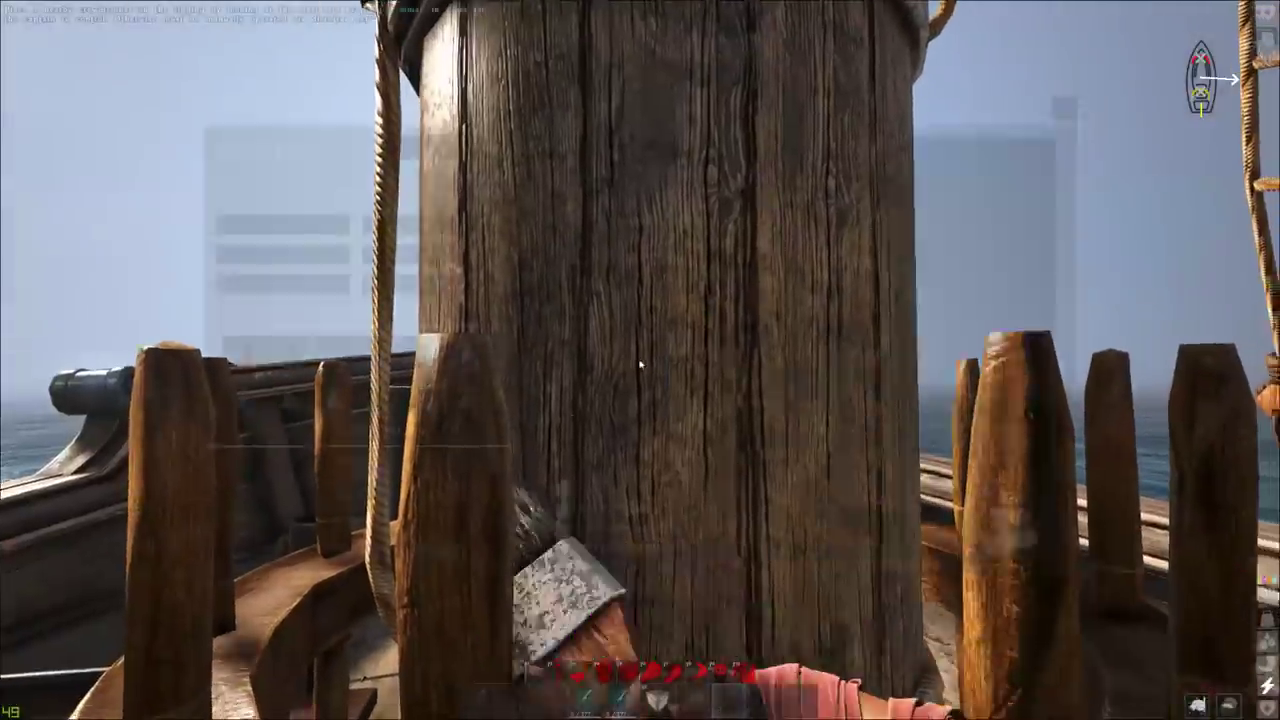
{"action": "scroll", "coordinate": [815, 432], "scroll_direction": "up", "scroll_amount": 5}
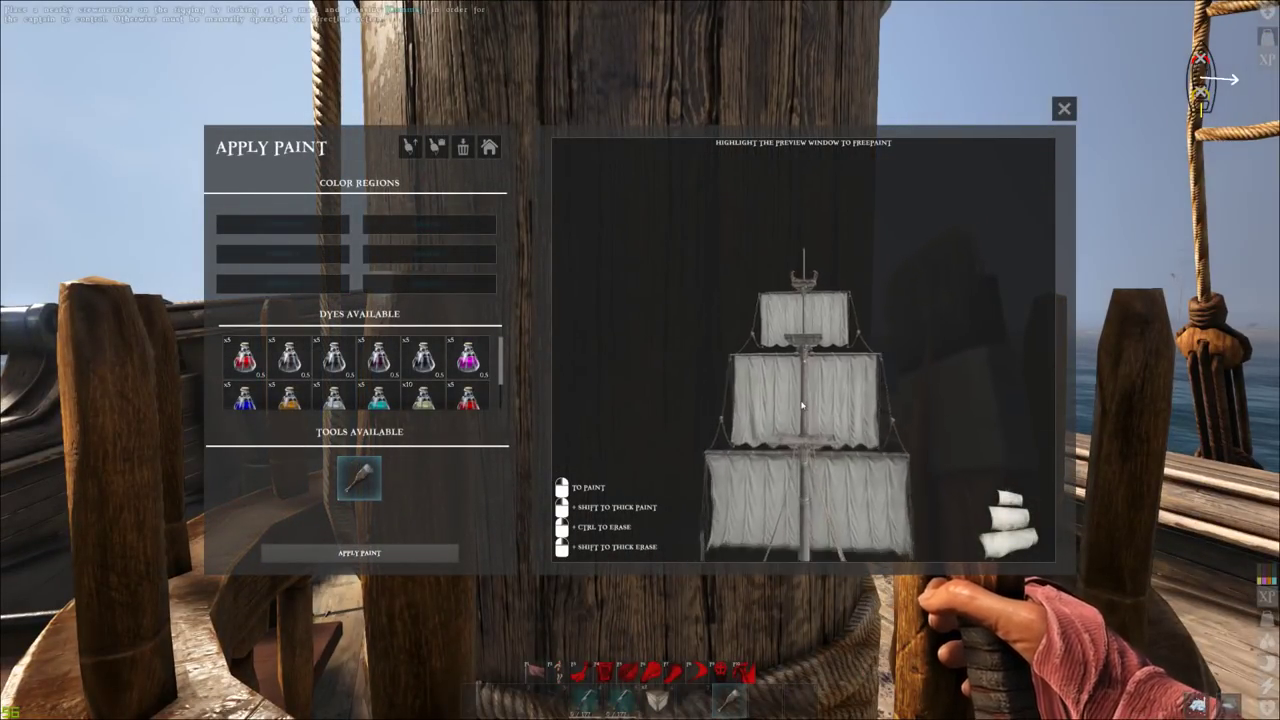
Step: Zoom and rotate the sail preview to inspect it, then dismiss the crash message to exit ATLAS
{"action": "scroll", "coordinate": [815, 432], "scroll_direction": "up", "scroll_amount": 2}
{"action": "scroll", "coordinate": [815, 432], "scroll_direction": "down", "scroll_amount": 4}
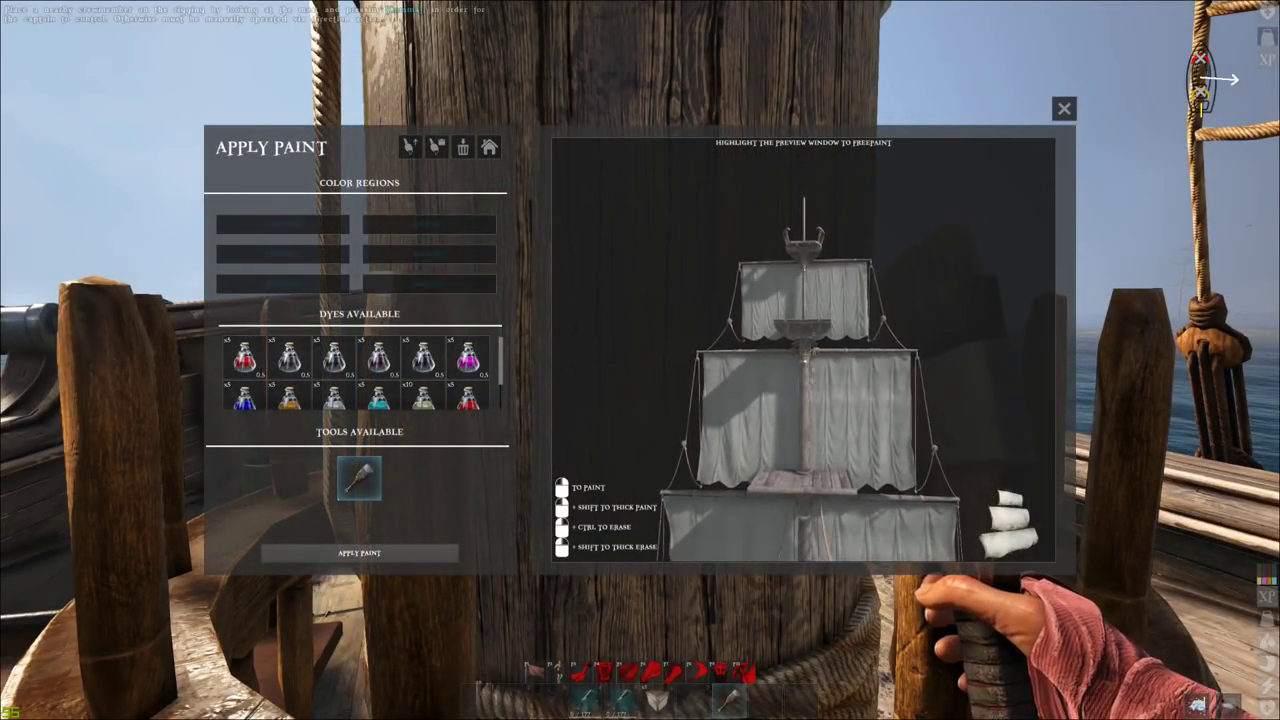
{"action": "scroll", "coordinate": [830, 338], "scroll_direction": "up", "scroll_amount": 4}
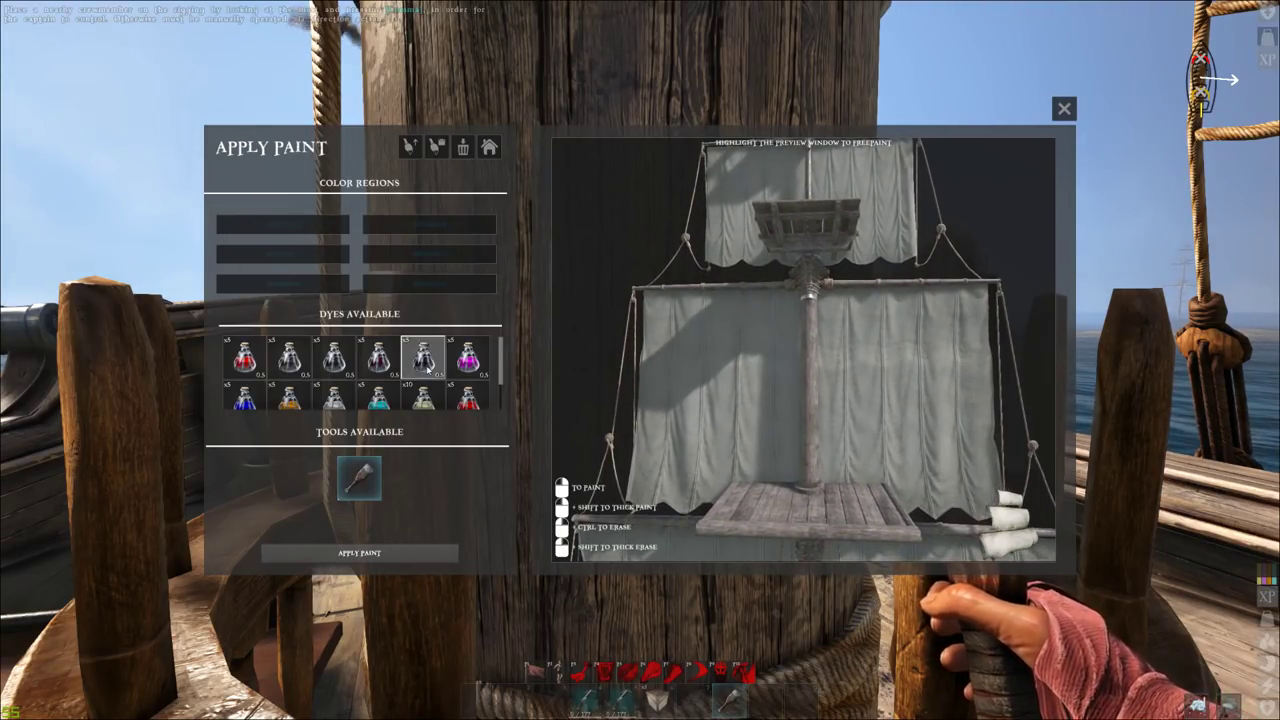
{"action": "scroll", "coordinate": [427, 372], "scroll_direction": "down", "scroll_amount": 1}
{"action": "scroll", "coordinate": [427, 372], "scroll_direction": "up", "scroll_amount": 1}
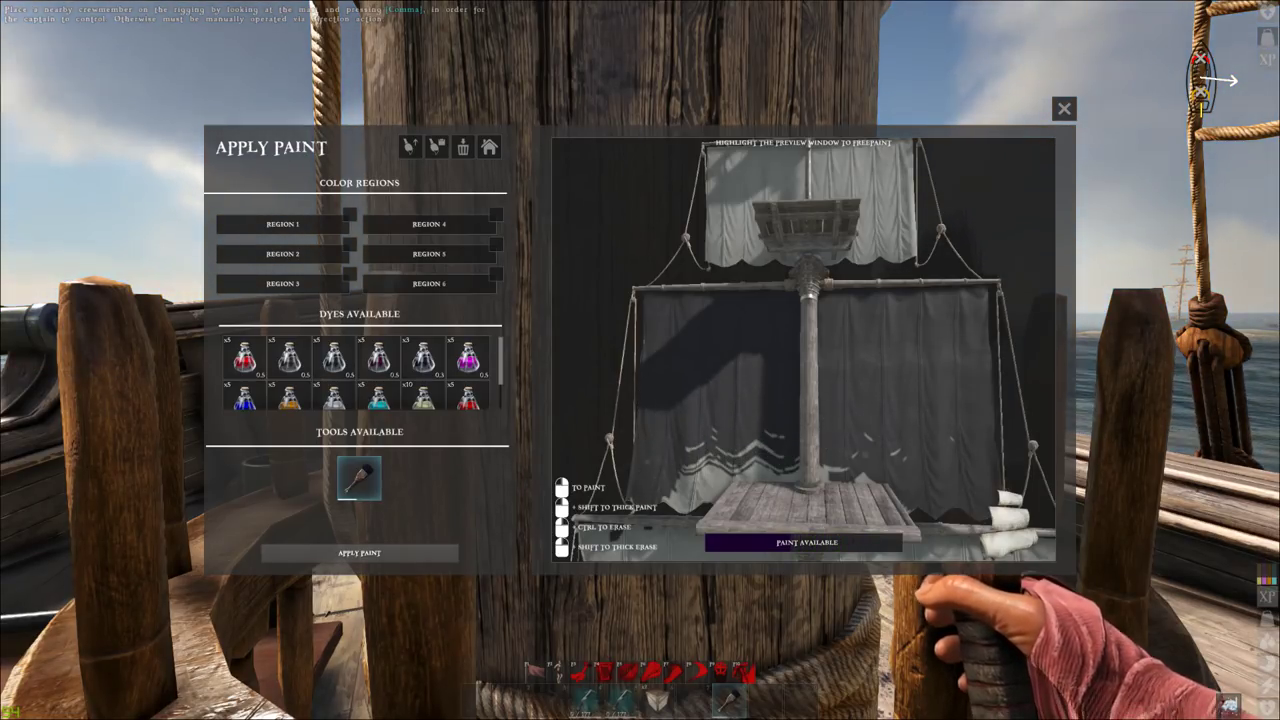
{"action": "mouse_move", "coordinate": [1010, 440]}
{"action": "left_mouse_down"}
{"action": "mouse_move", "coordinate": [951, 437]}
{"action": "mouse_move", "coordinate": [928, 420]}
{"action": "mouse_move", "coordinate": [940, 428]}
{"action": "mouse_move", "coordinate": [791, 443]}
{"action": "mouse_move", "coordinate": [863, 400]}
{"action": "mouse_move", "coordinate": [850, 420]}
{"action": "mouse_move", "coordinate": [800, 400]}
{"action": "mouse_move", "coordinate": [790, 380]}
{"action": "mouse_move", "coordinate": [790, 400]}
{"action": "left_mouse_up"}
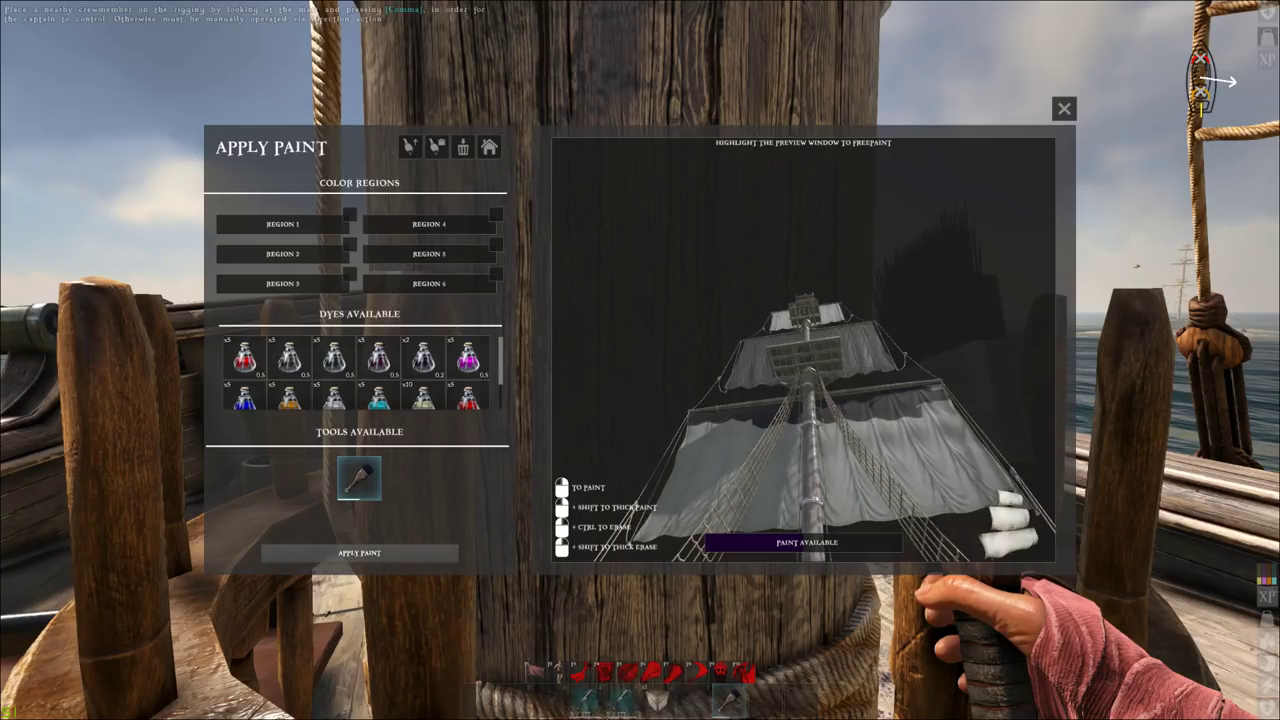
{"action": "left_click", "coordinate": [738, 99]}
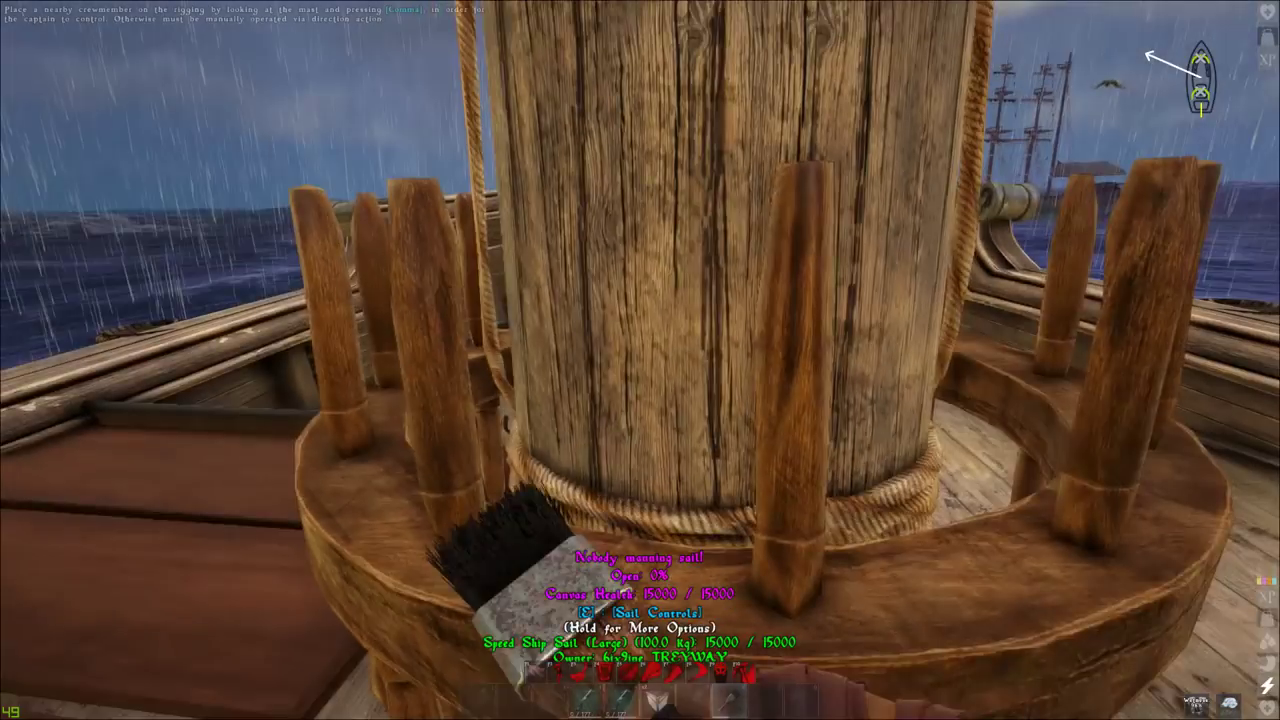
Step: Reopen the sail paint window and turn the ship preview to a low angled view
{"action": "key", "text": "e"}
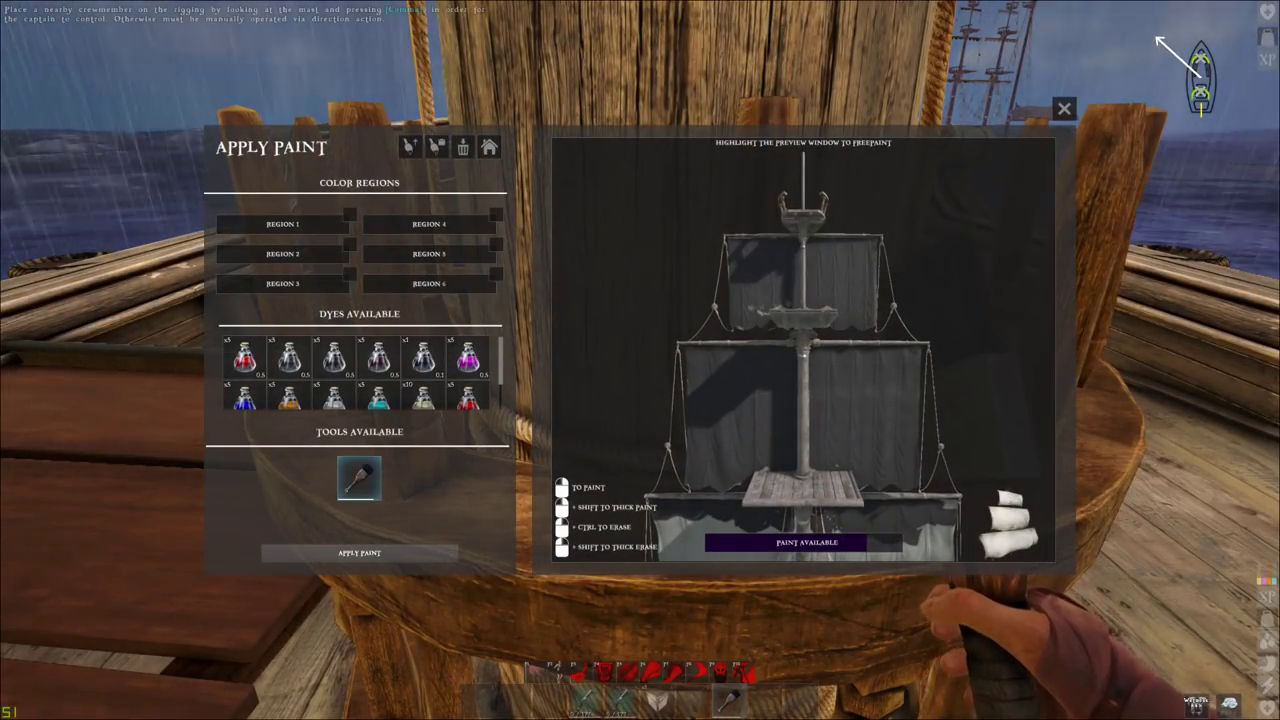
{"action": "mouse_move", "coordinate": [760, 307]}
{"action": "left_mouse_down"}
{"action": "mouse_move", "coordinate": [855, 307]}
{"action": "mouse_move", "coordinate": [815, 307]}
{"action": "left_mouse_up"}
{"action": "scroll", "coordinate": [815, 307], "scroll_direction": "up", "scroll_amount": 5}
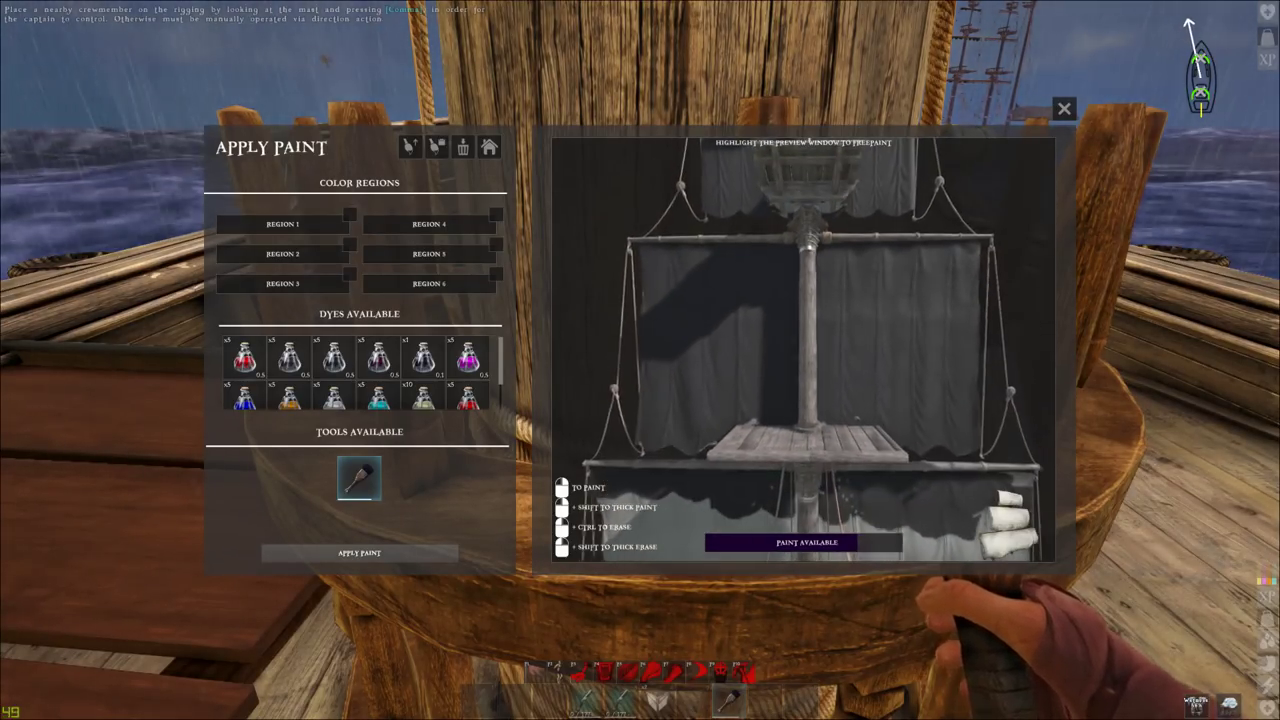
{"action": "scroll", "coordinate": [805, 350], "scroll_direction": "down", "scroll_amount": 5}
{"action": "mouse_move", "coordinate": [805, 350]}
{"action": "left_mouse_down"}
{"action": "mouse_move", "coordinate": [760, 350]}
{"action": "mouse_move", "coordinate": [805, 350]}
{"action": "left_mouse_up"}
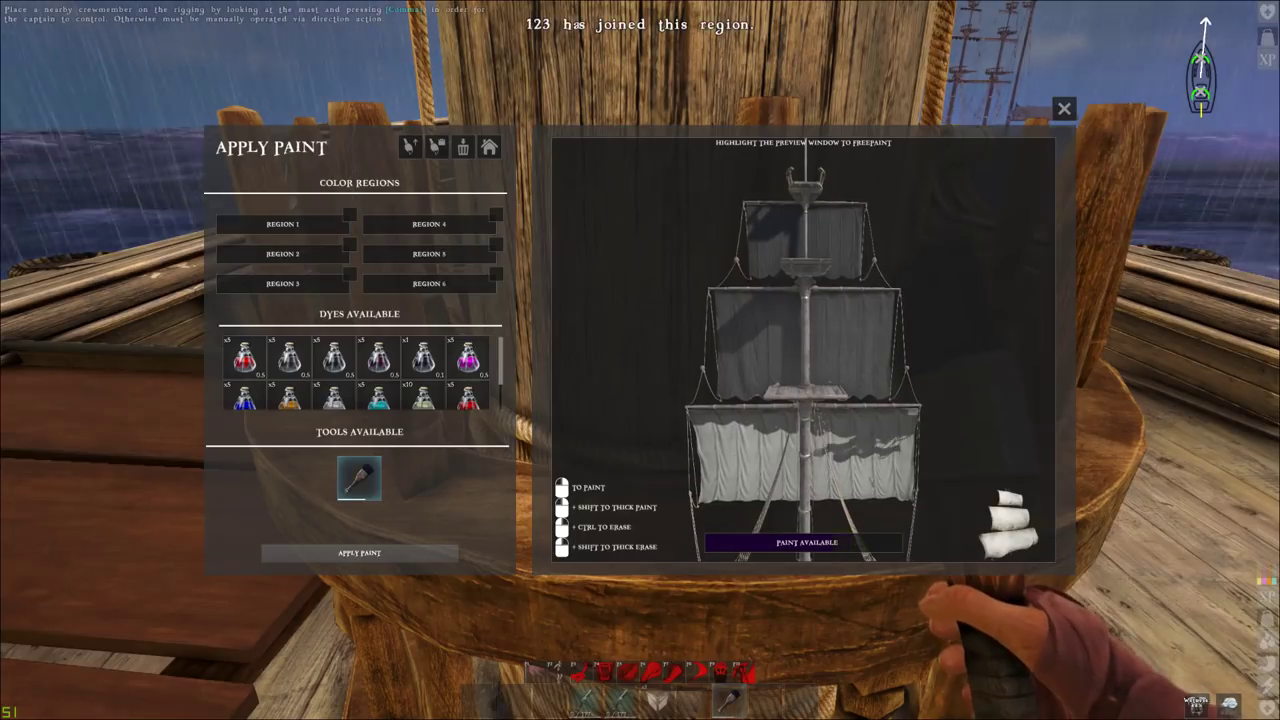
{"action": "scroll", "coordinate": [483, 402], "scroll_direction": "down", "scroll_amount": 2}
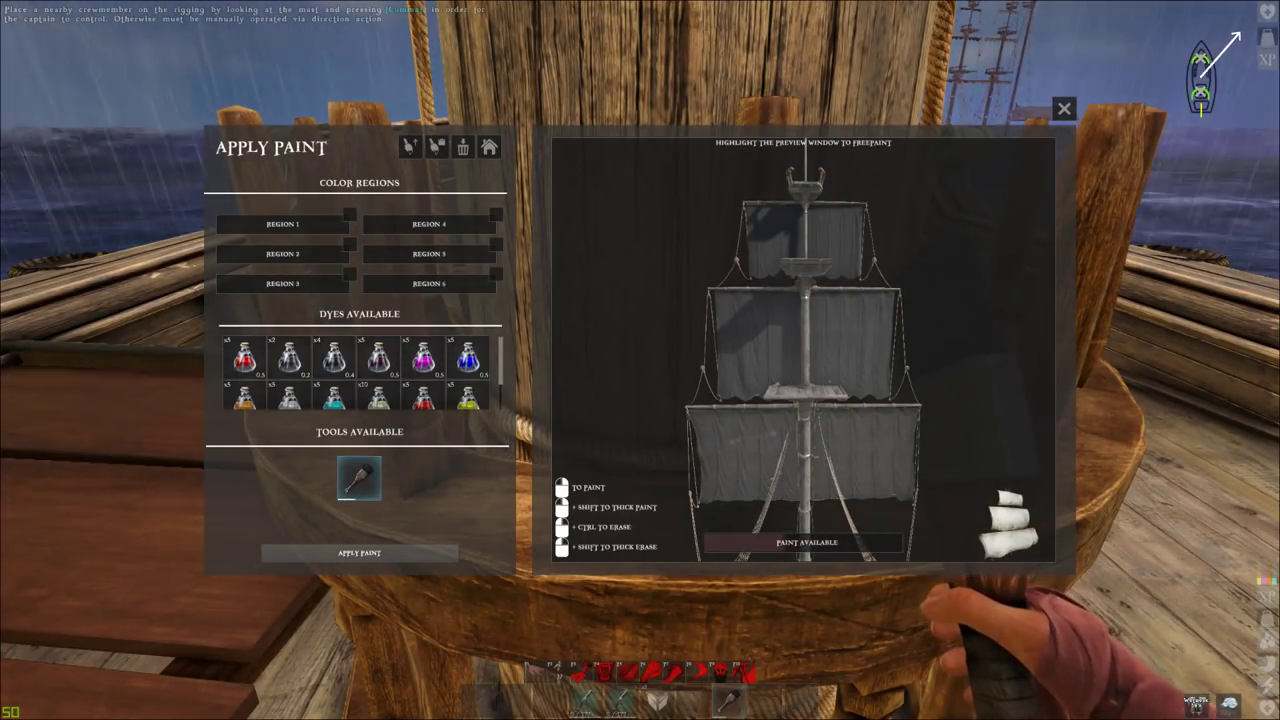
{"action": "mouse_move", "coordinate": [805, 350]}
{"action": "left_mouse_down"}
{"action": "mouse_move", "coordinate": [723, 517]}
{"action": "mouse_move", "coordinate": [869, 565]}
{"action": "mouse_move", "coordinate": [880, 430]}
{"action": "left_mouse_up"}
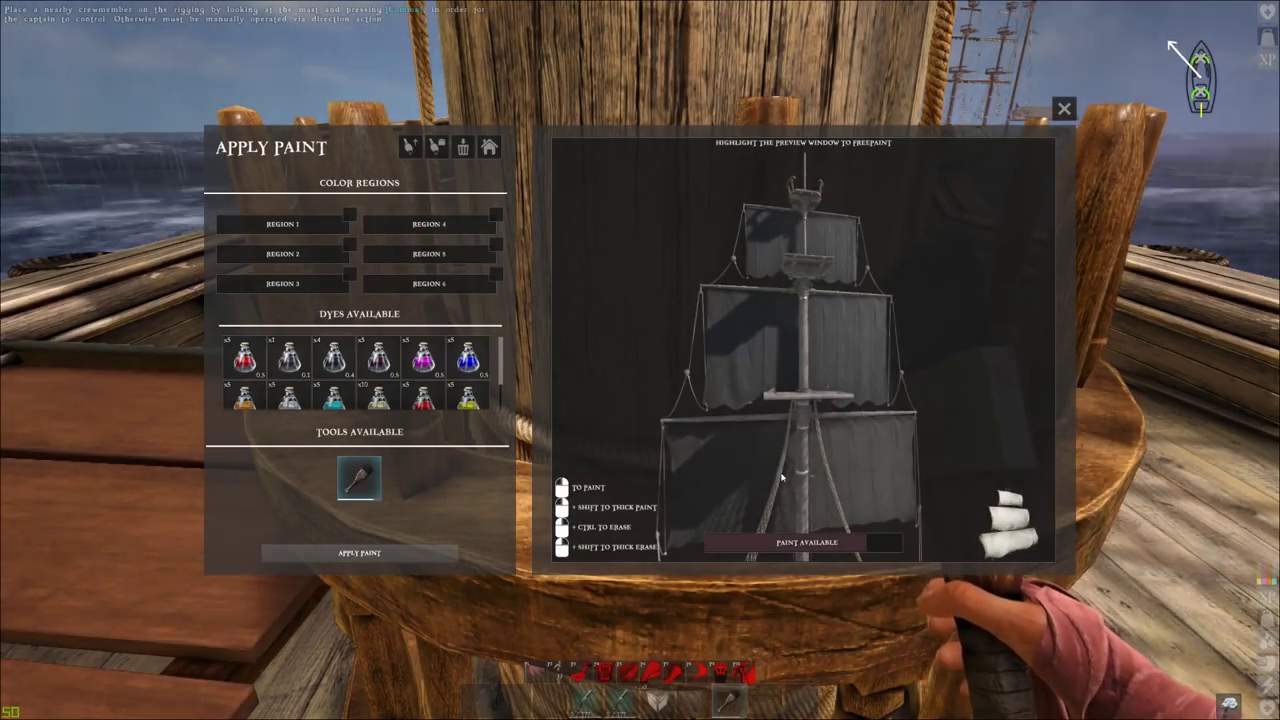
Step: Save the sail painting as 'YOUTUBE' and close the paint window
{"action": "left_click", "coordinate": [410, 147]}
{"action": "type", "text": "YOUTUBE"}
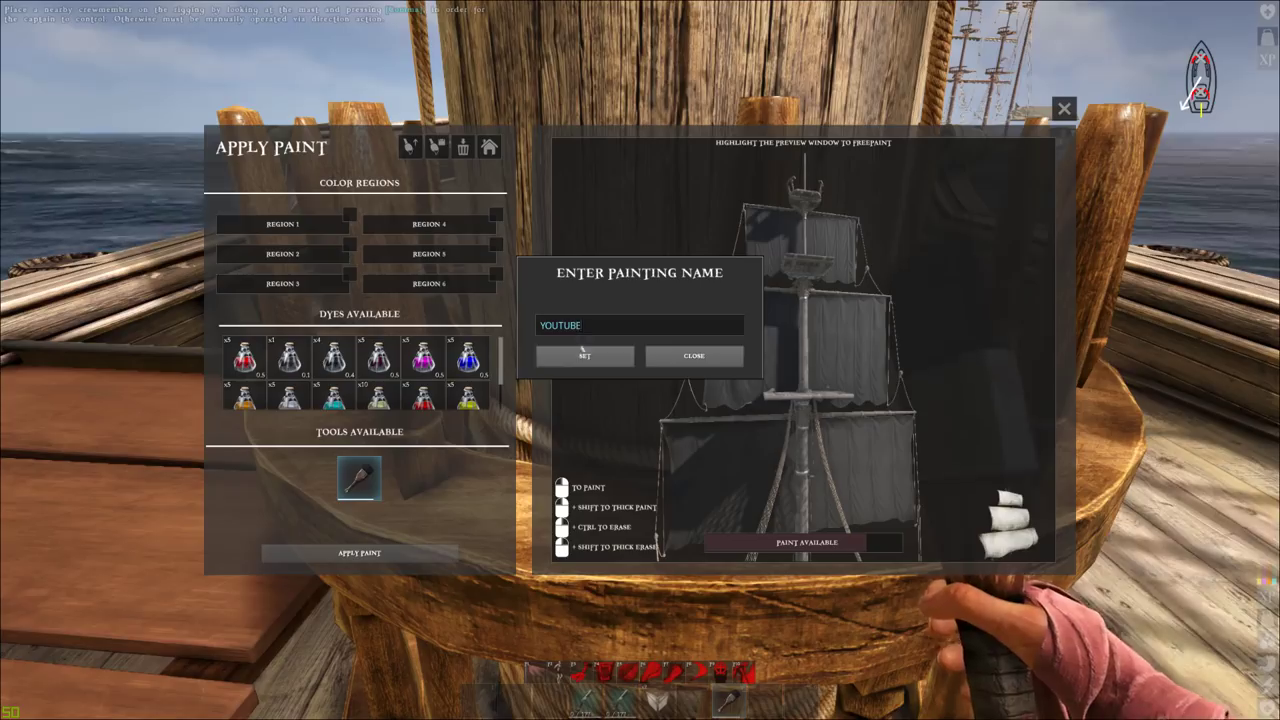
{"action": "left_click", "coordinate": [588, 357]}
{"action": "left_click", "coordinate": [436, 147]}
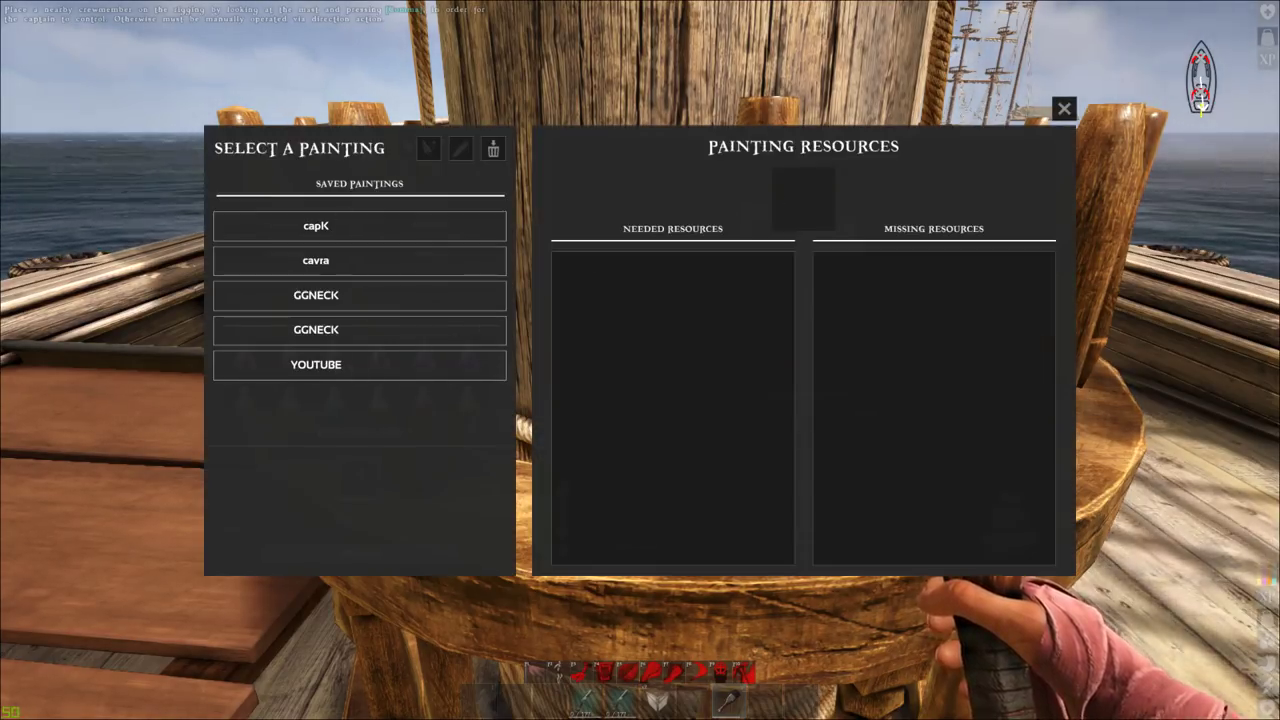
{"action": "left_click", "coordinate": [360, 363]}
{"action": "key", "text": "Escape"}
Step: Leave the game, launch ARKpnt Editor, and bring up its Load ARKpnt file picker
{"action": "key", "text": "w"}
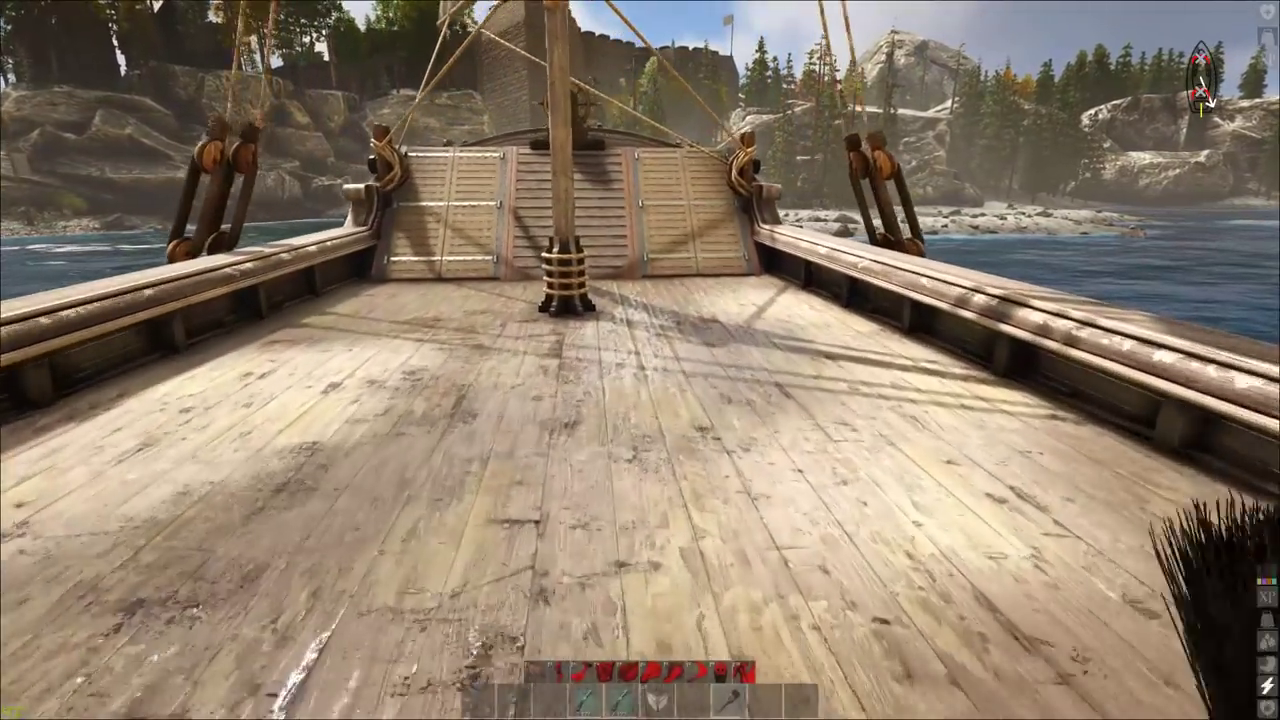
{"action": "key", "text": "w"}
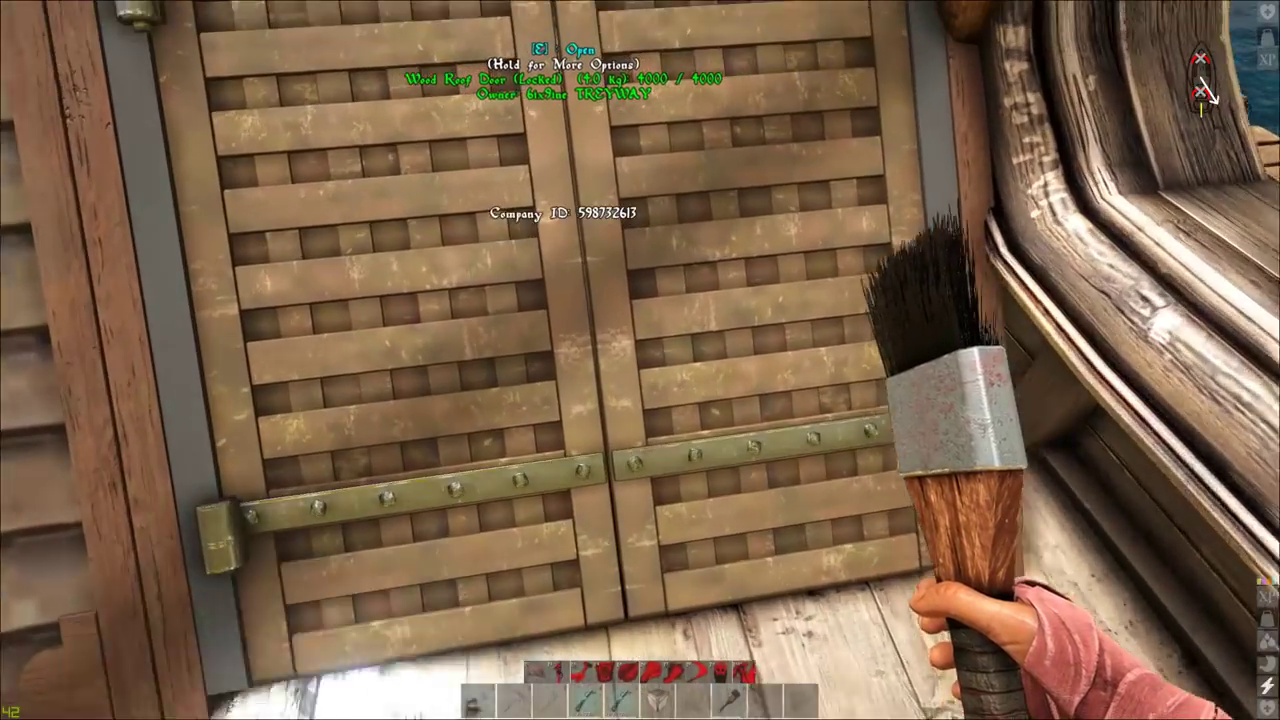
{"action": "key", "text": "w"}
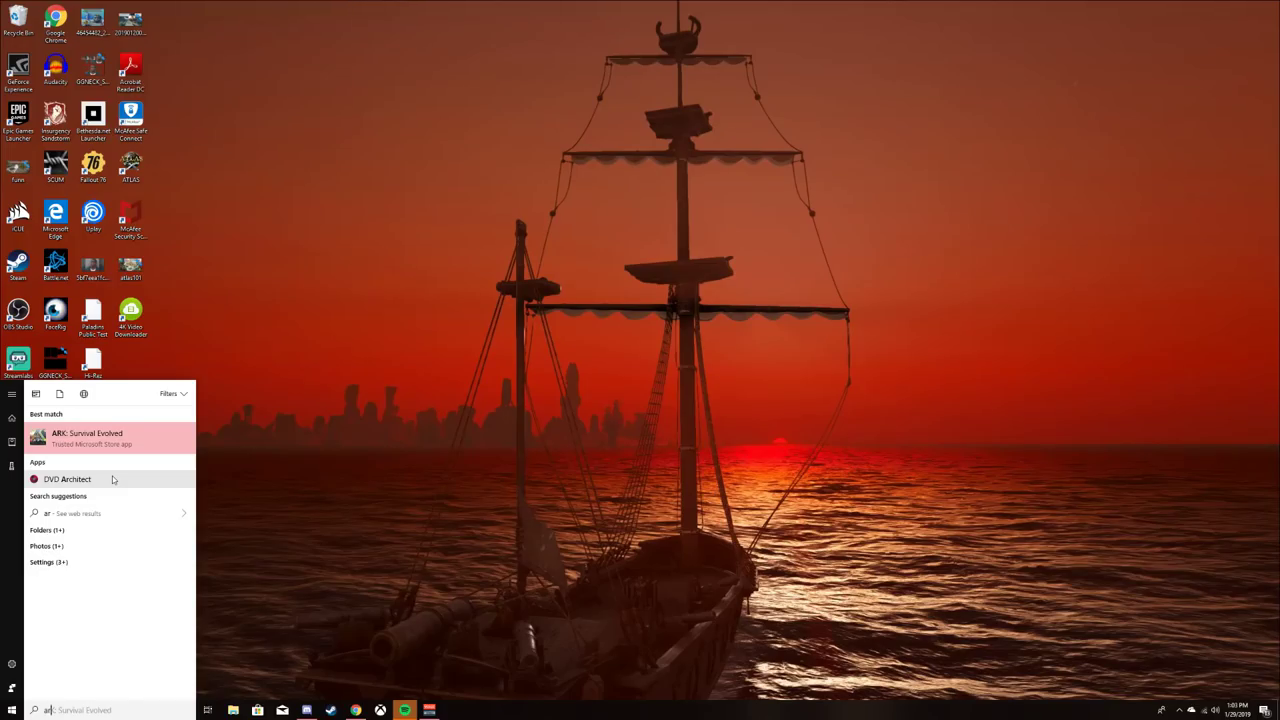
{"action": "key", "text": "BackSpace"}
{"action": "key", "text": "BackSpace"}
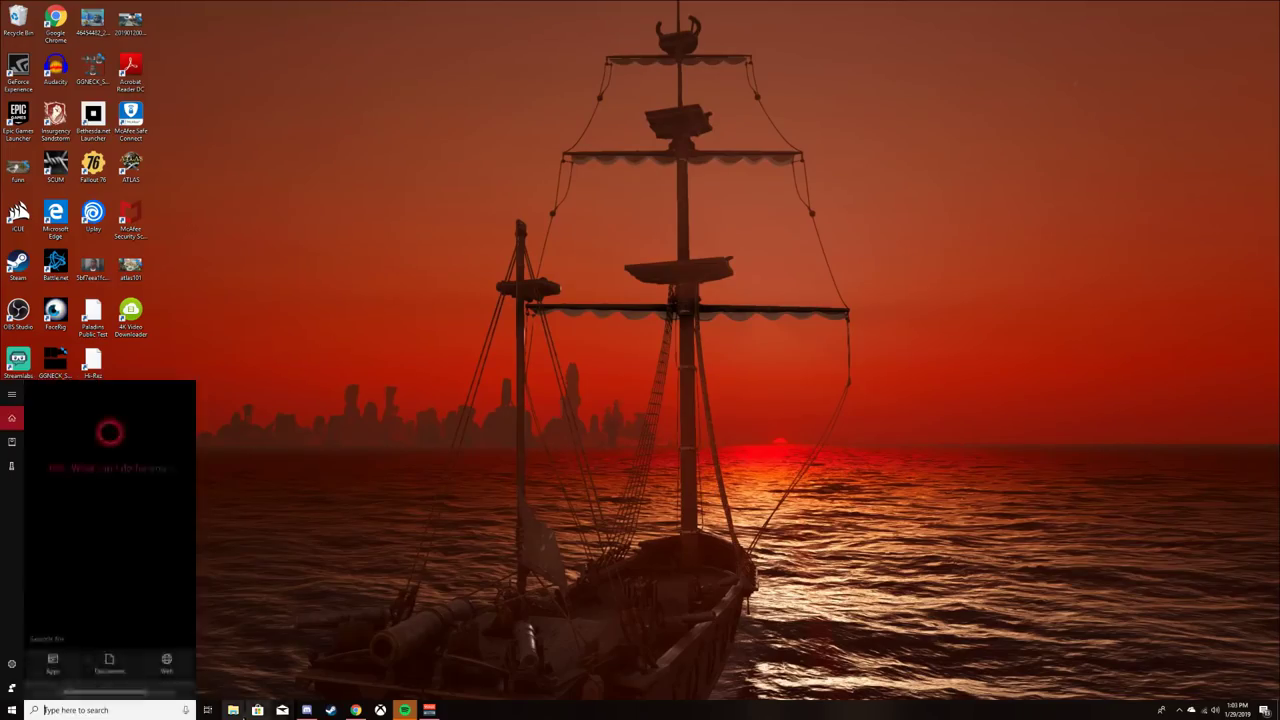
{"action": "left_click", "coordinate": [241, 714]}
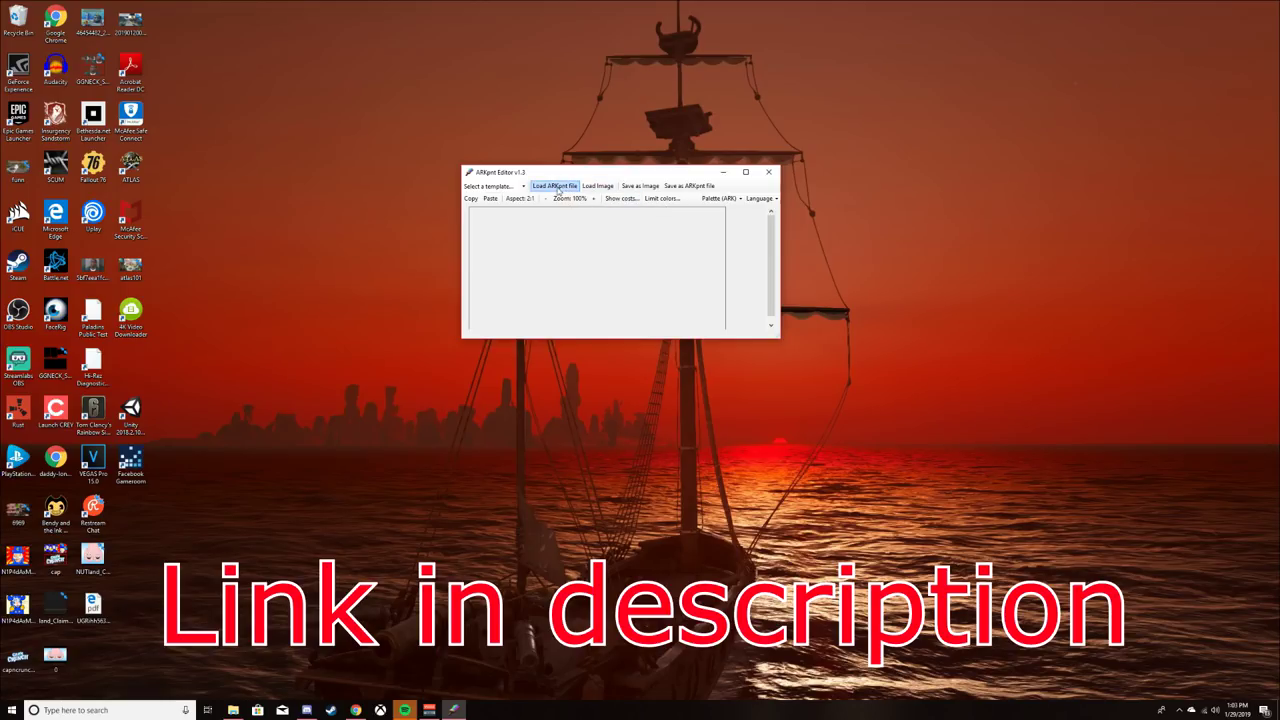
{"action": "left_click", "coordinate": [555, 189]}
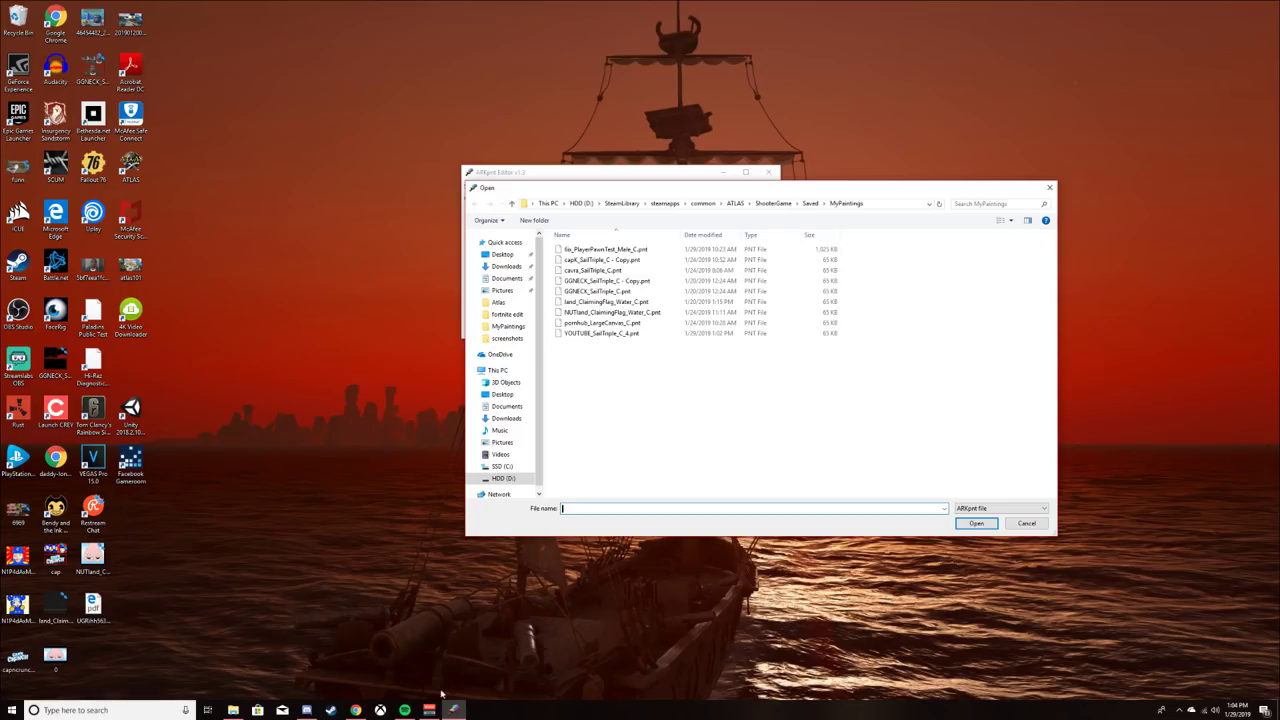
Step: From Steam's ATLAS Properties, browse the game's local files in File Explorer
{"action": "left_click", "coordinate": [331, 710]}
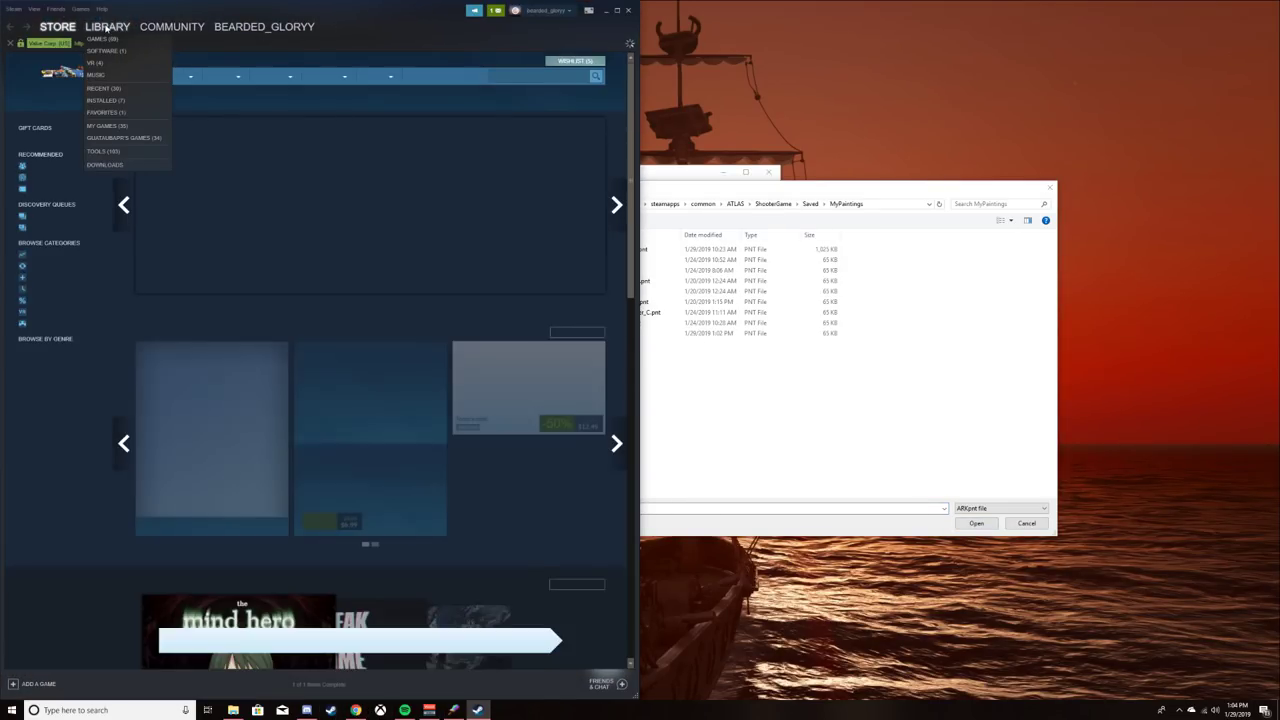
{"action": "left_click", "coordinate": [107, 26]}
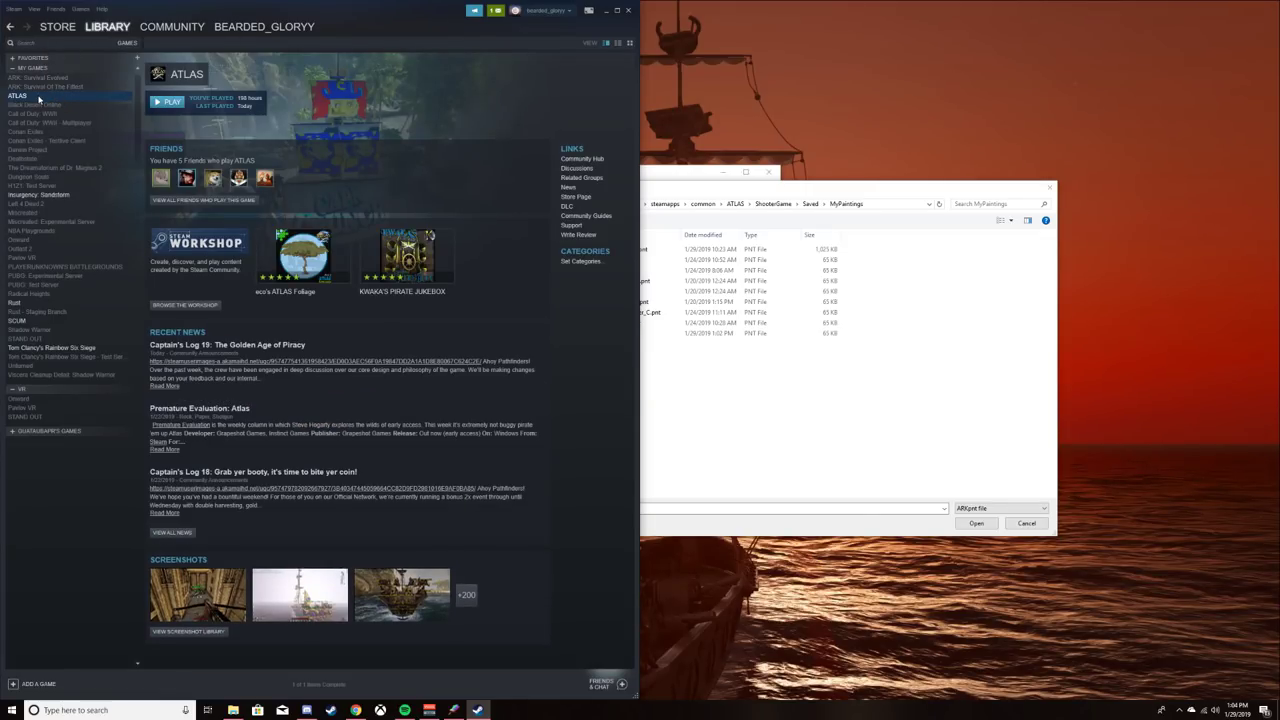
{"action": "right_click", "coordinate": [41, 99]}
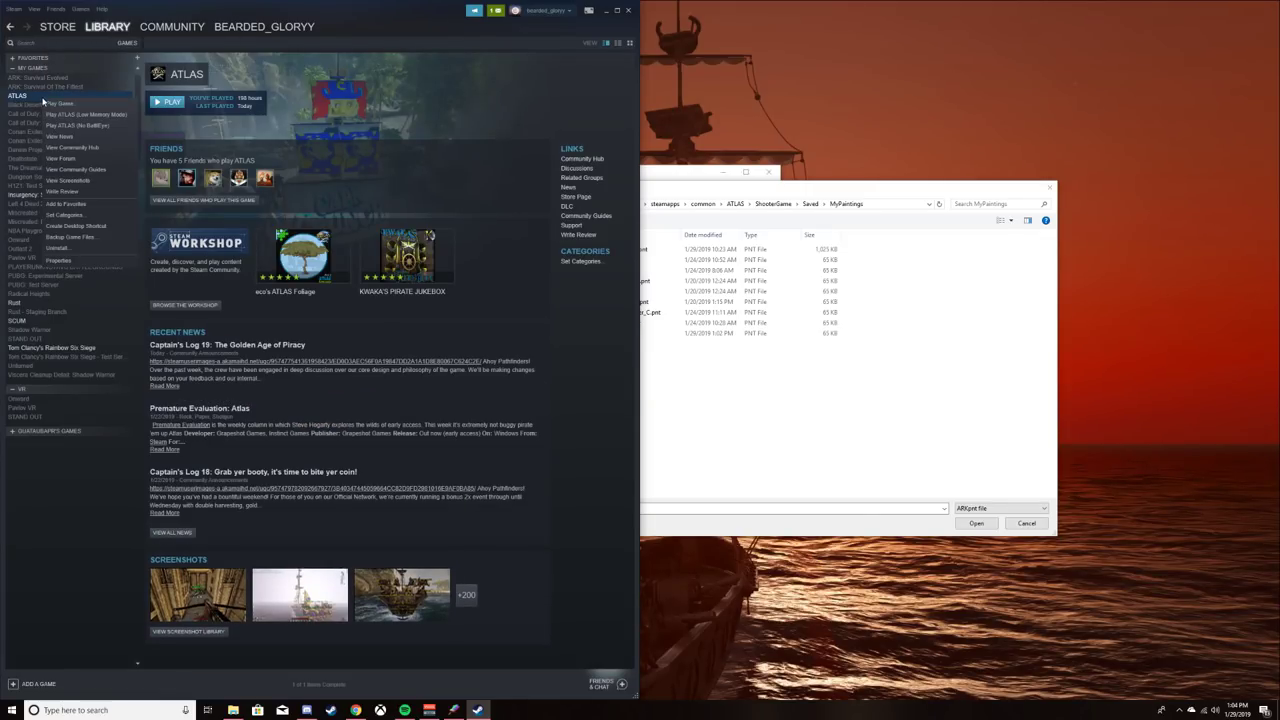
{"action": "left_click", "coordinate": [59, 261]}
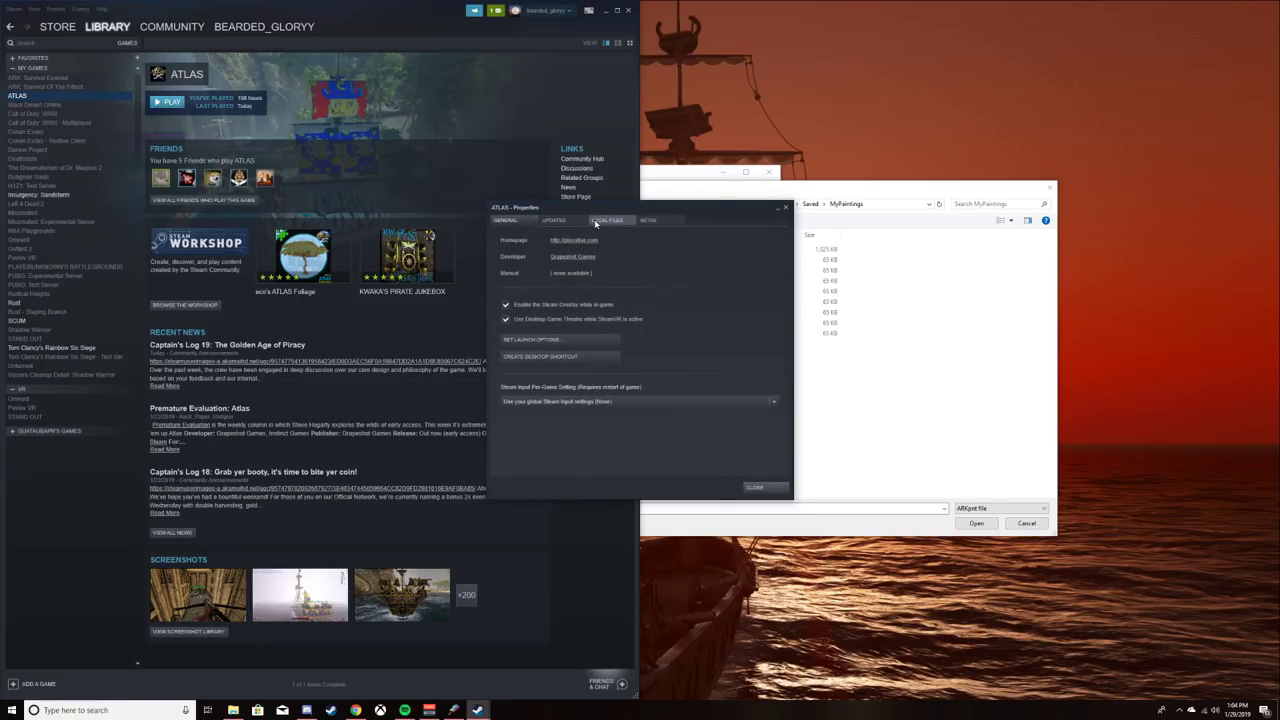
{"action": "left_click", "coordinate": [605, 220]}
{"action": "left_click", "coordinate": [560, 260]}
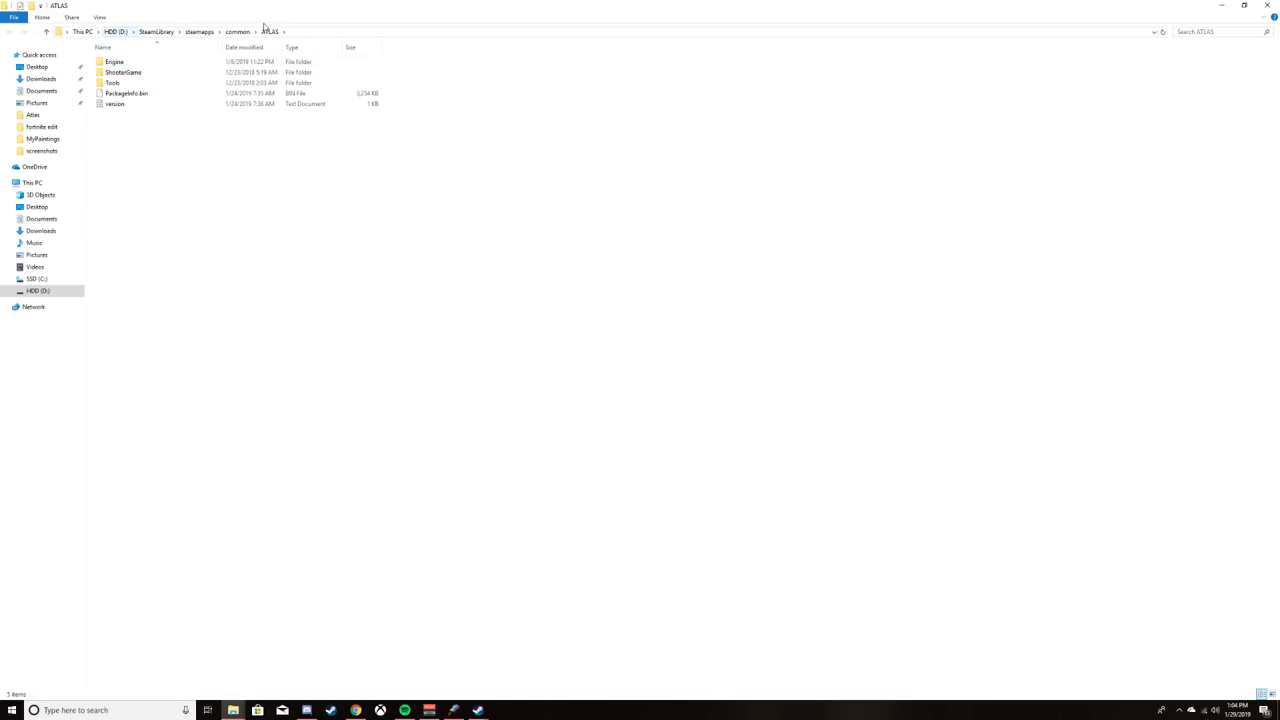
Step: Go into ShooterGame > Saved > MyPaintings to list the saved .pnt files
{"action": "double_click", "coordinate": [152, 76]}
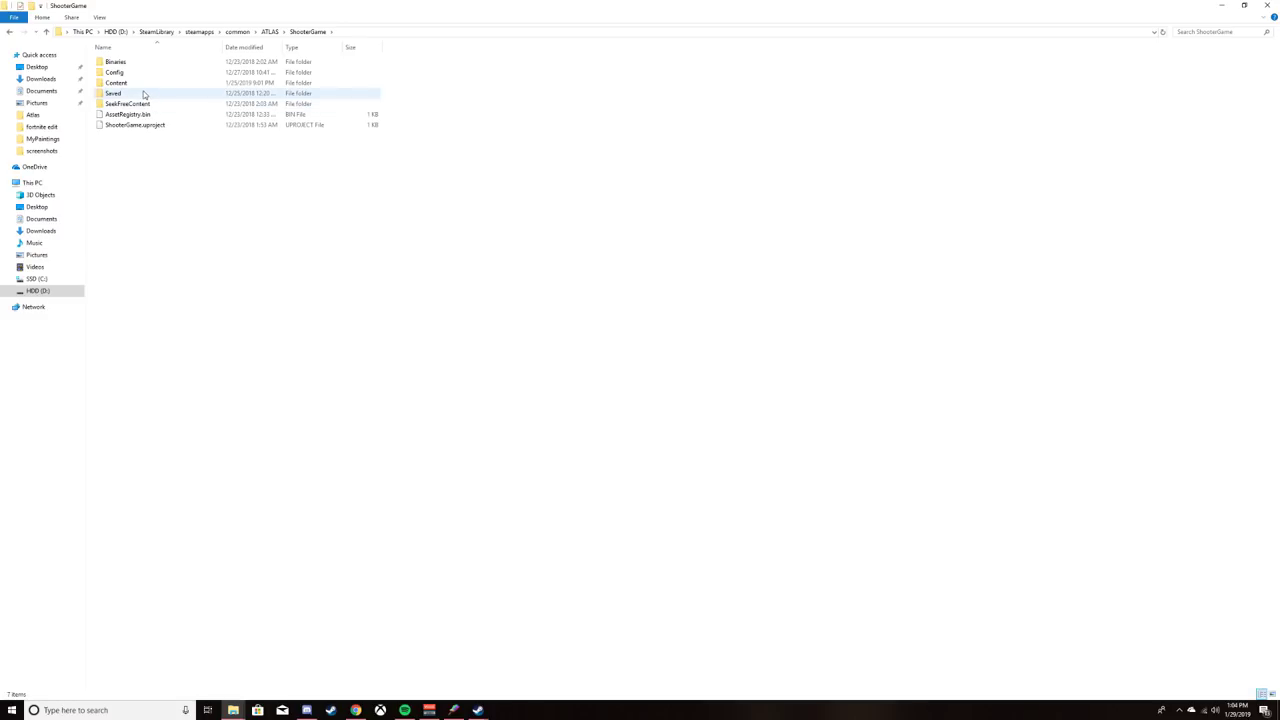
{"action": "left_click", "coordinate": [128, 95]}
{"action": "double_click", "coordinate": [128, 95]}
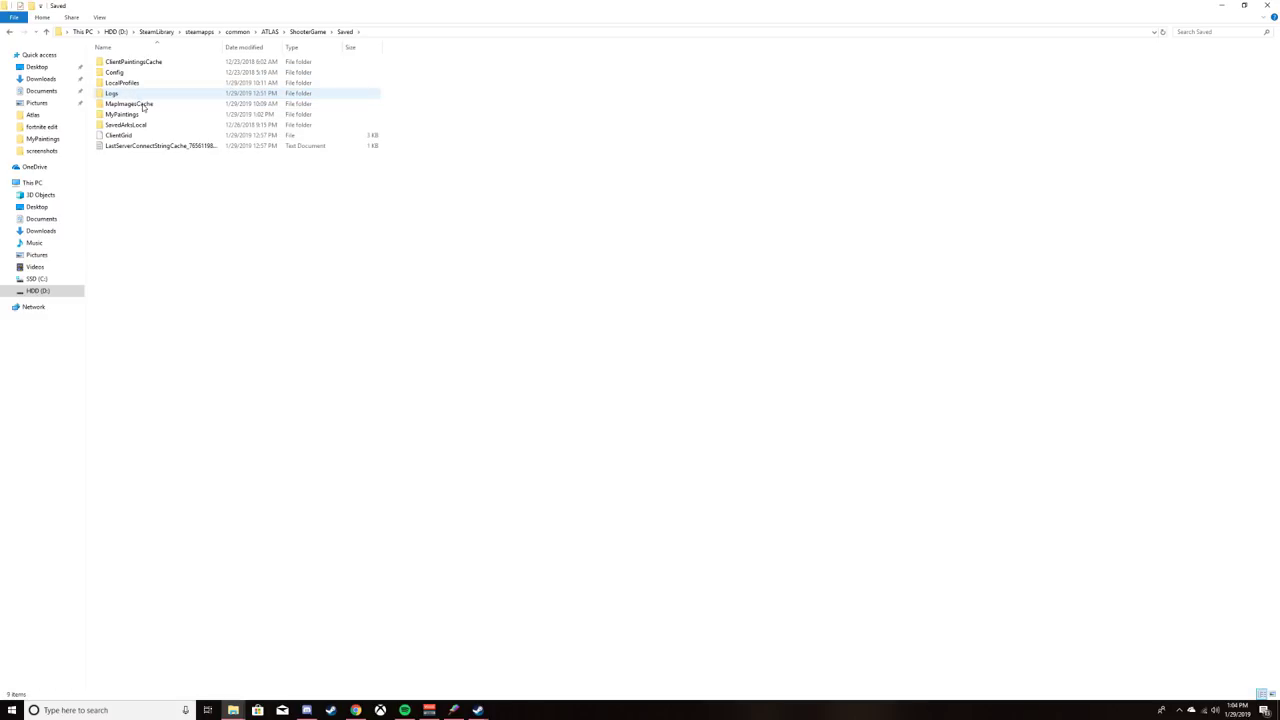
{"action": "double_click", "coordinate": [141, 116]}
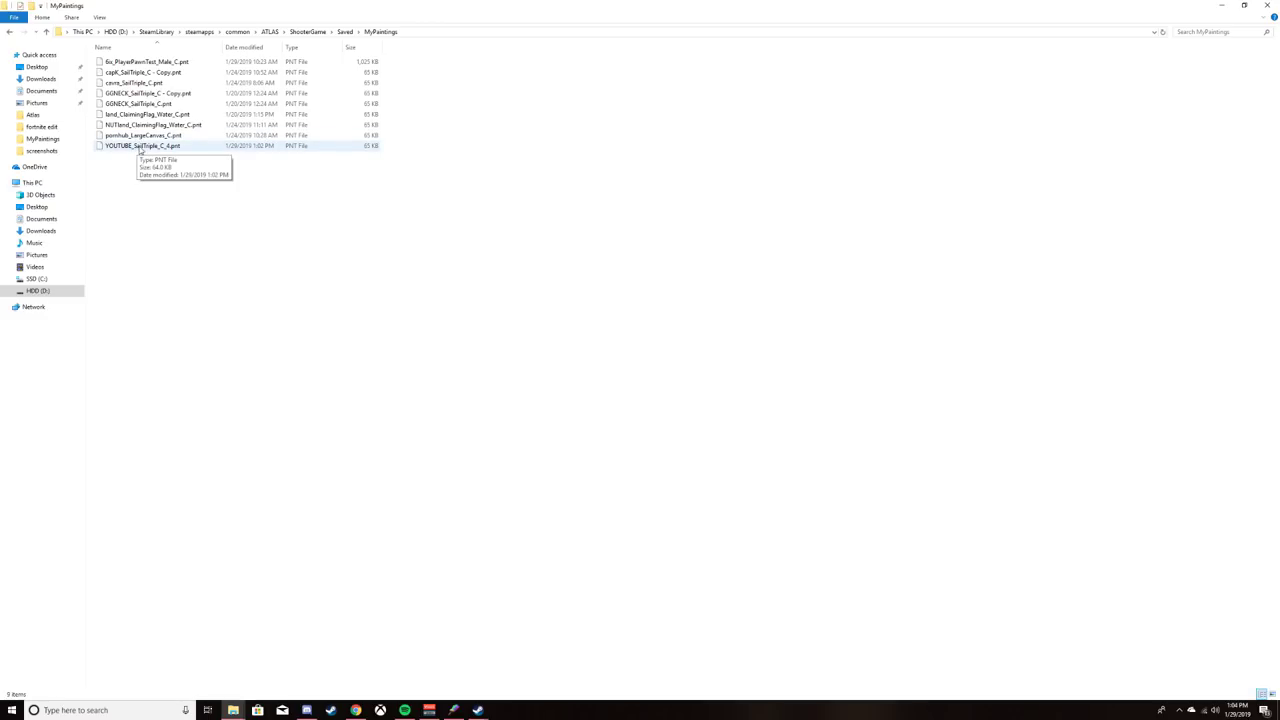
Step: Close File Explorer and the ATLAS Properties window, and minimize Steam
{"action": "left_click", "coordinate": [1270, 5]}
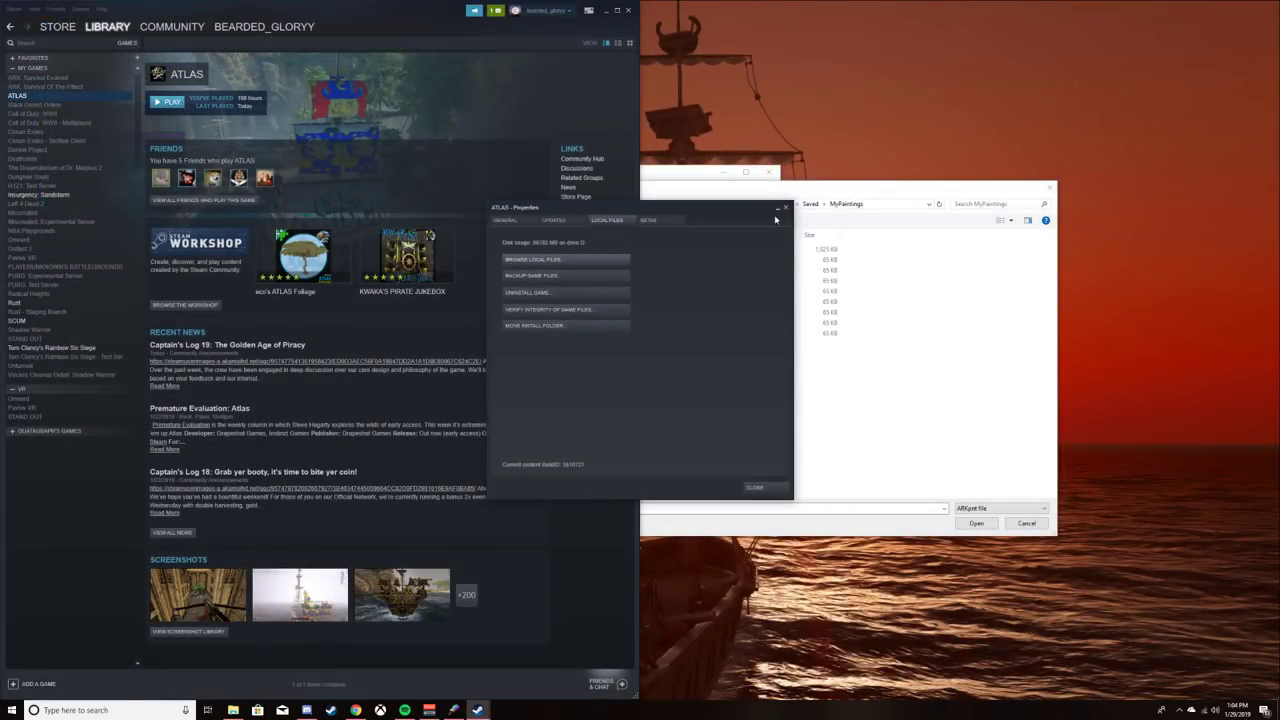
{"action": "left_click", "coordinate": [785, 207]}
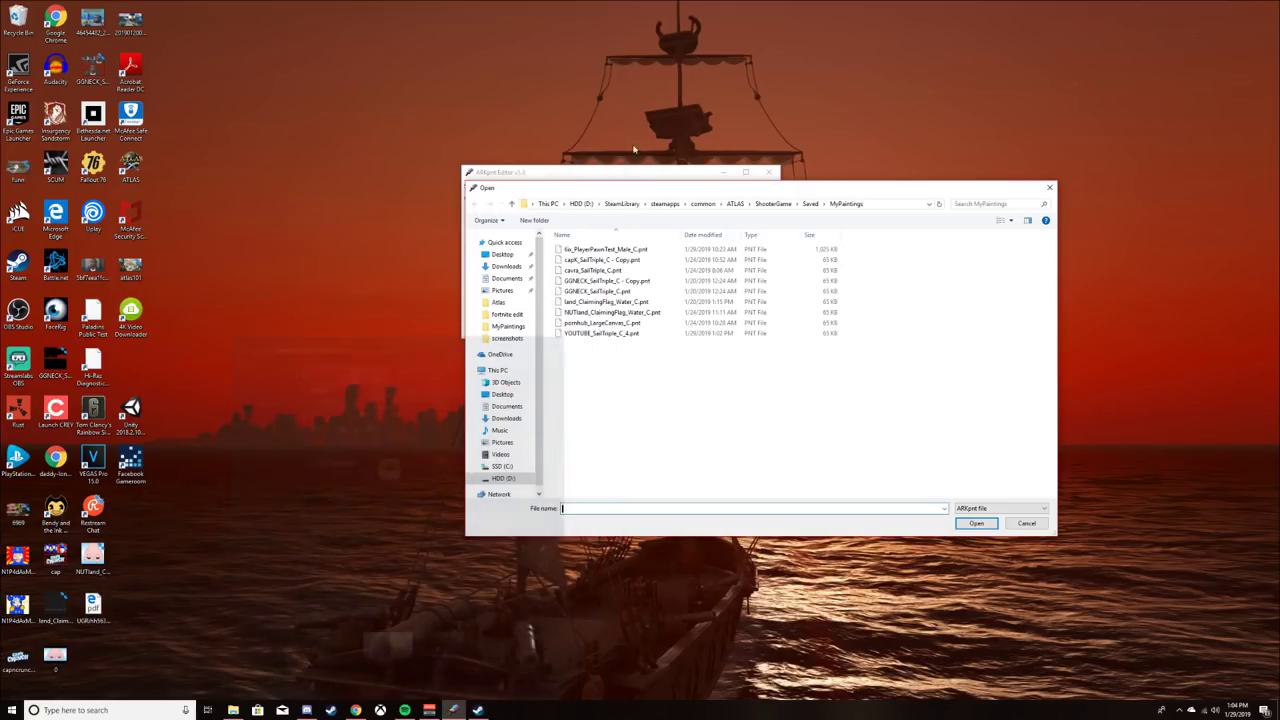
{"action": "left_click", "coordinate": [604, 10]}
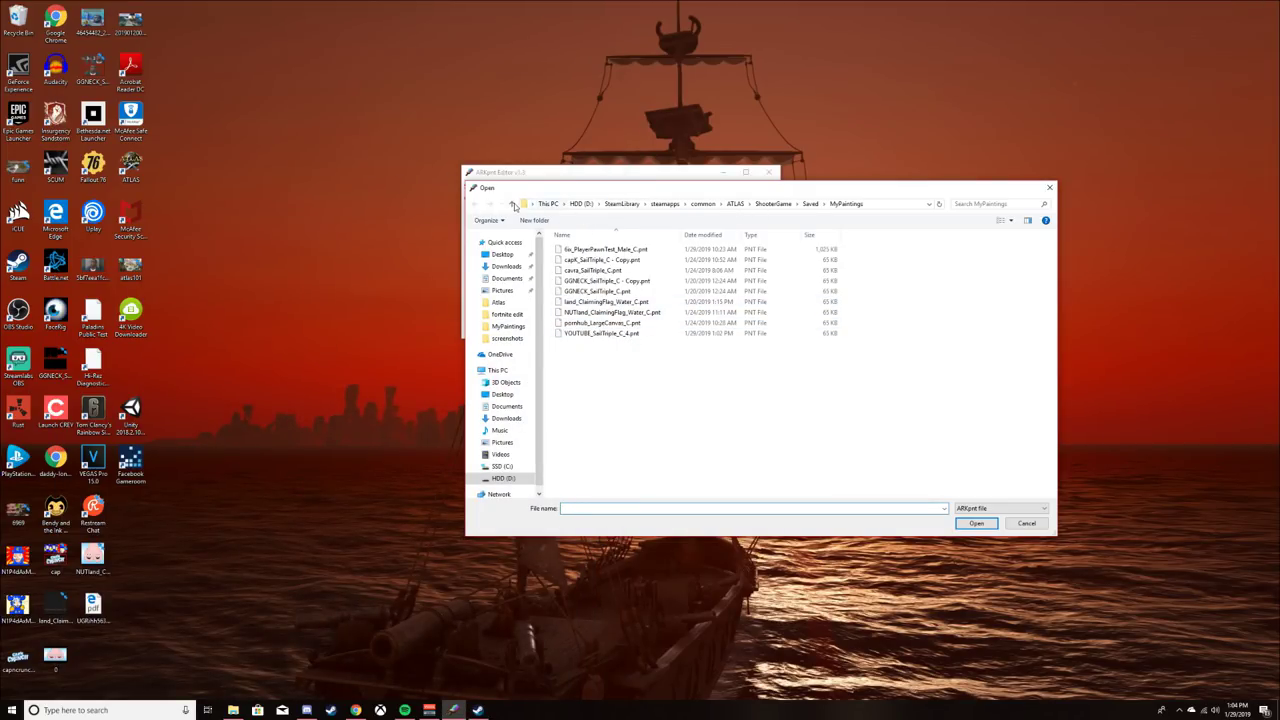
Step: Load YOUTUBE_SailTriple_C_4.pnt into ARKpnt Editor and zoom to inspect it
{"action": "left_click", "coordinate": [599, 336]}
{"action": "double_click", "coordinate": [599, 336]}
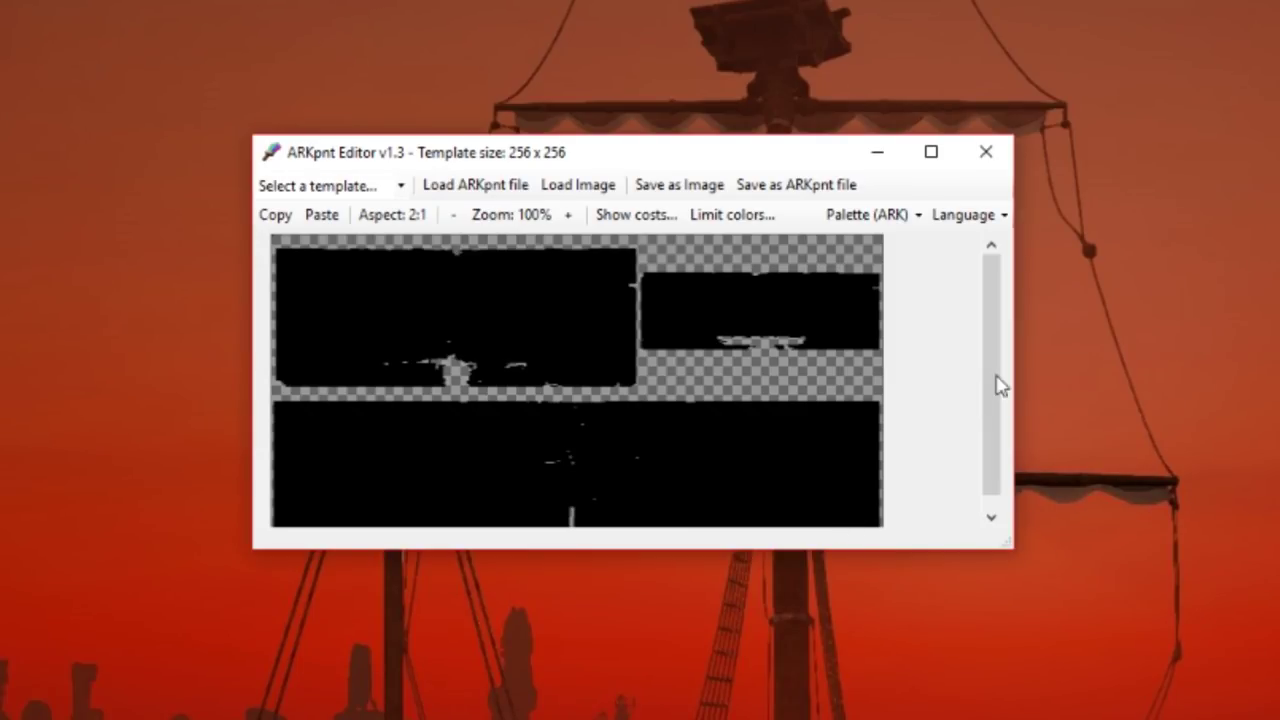
{"action": "left_click_drag", "start_coordinate": [771, 255], "coordinate": [773, 284]}
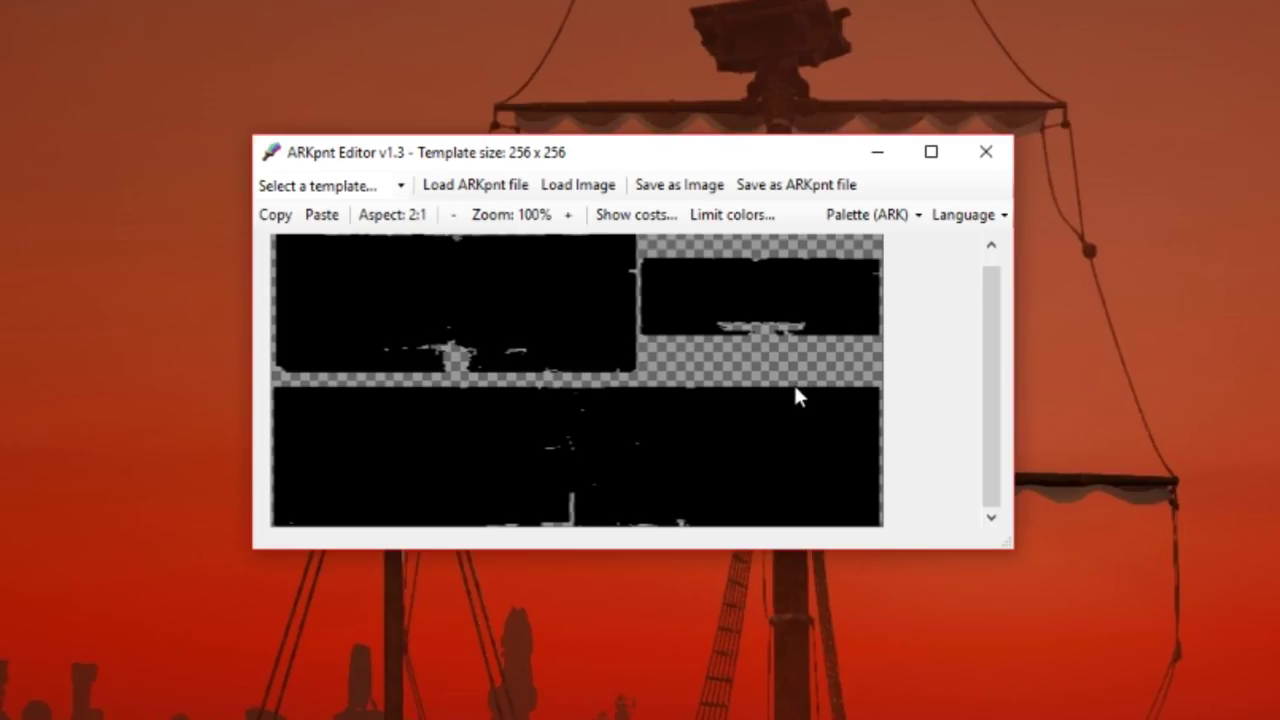
{"action": "scroll", "coordinate": [795, 370], "scroll_direction": "up", "scroll_amount": 1}
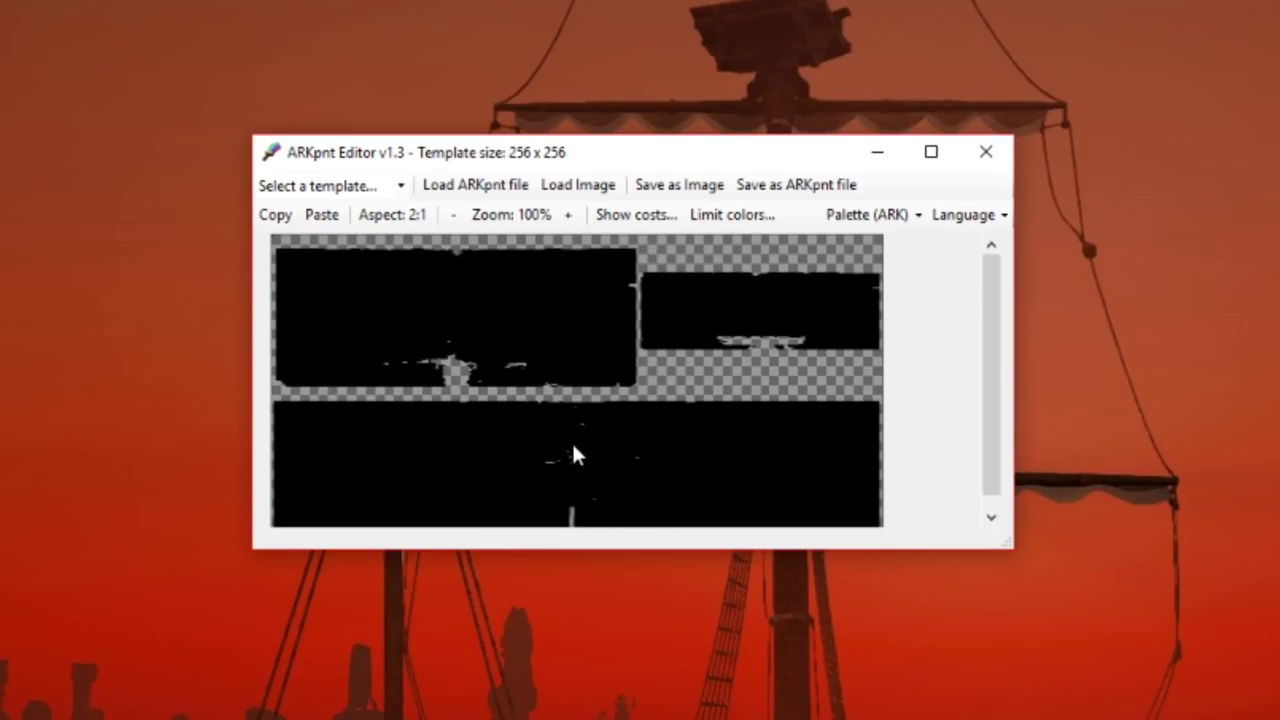
{"action": "scroll", "coordinate": [574, 447], "scroll_direction": "down", "scroll_amount": 1}
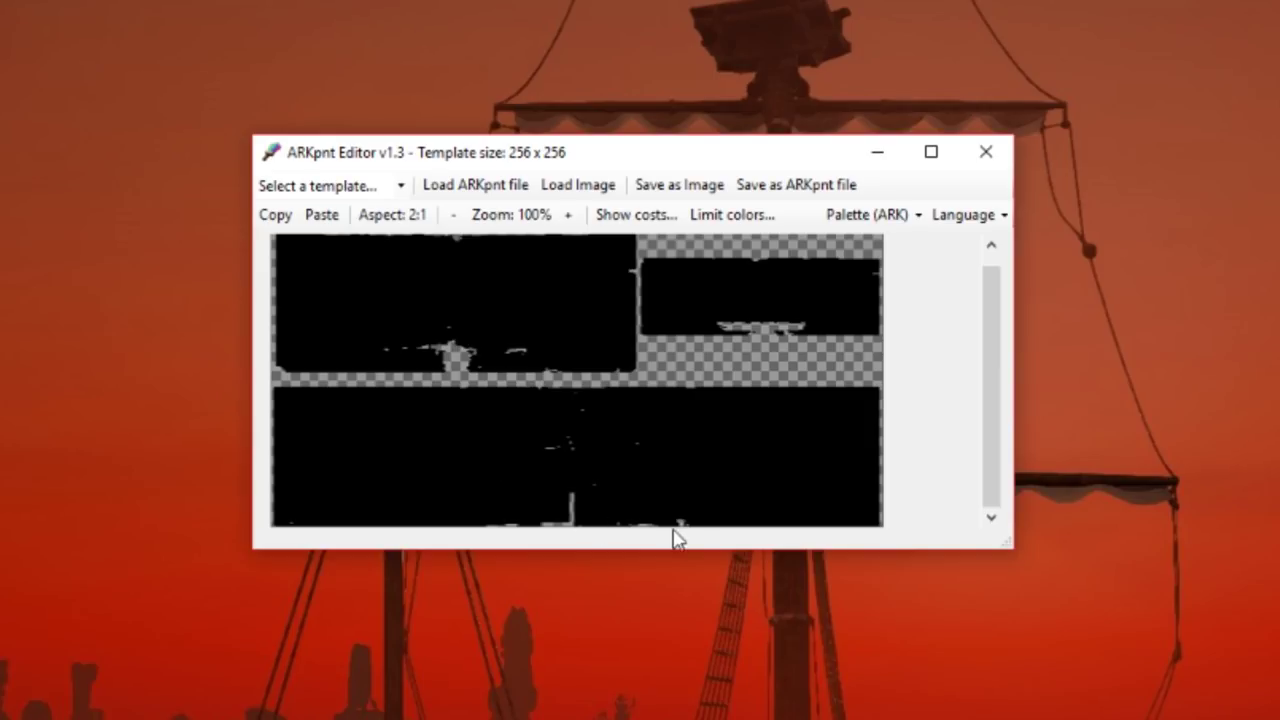
{"action": "scroll", "coordinate": [632, 488], "scroll_direction": "up", "scroll_amount": 1}
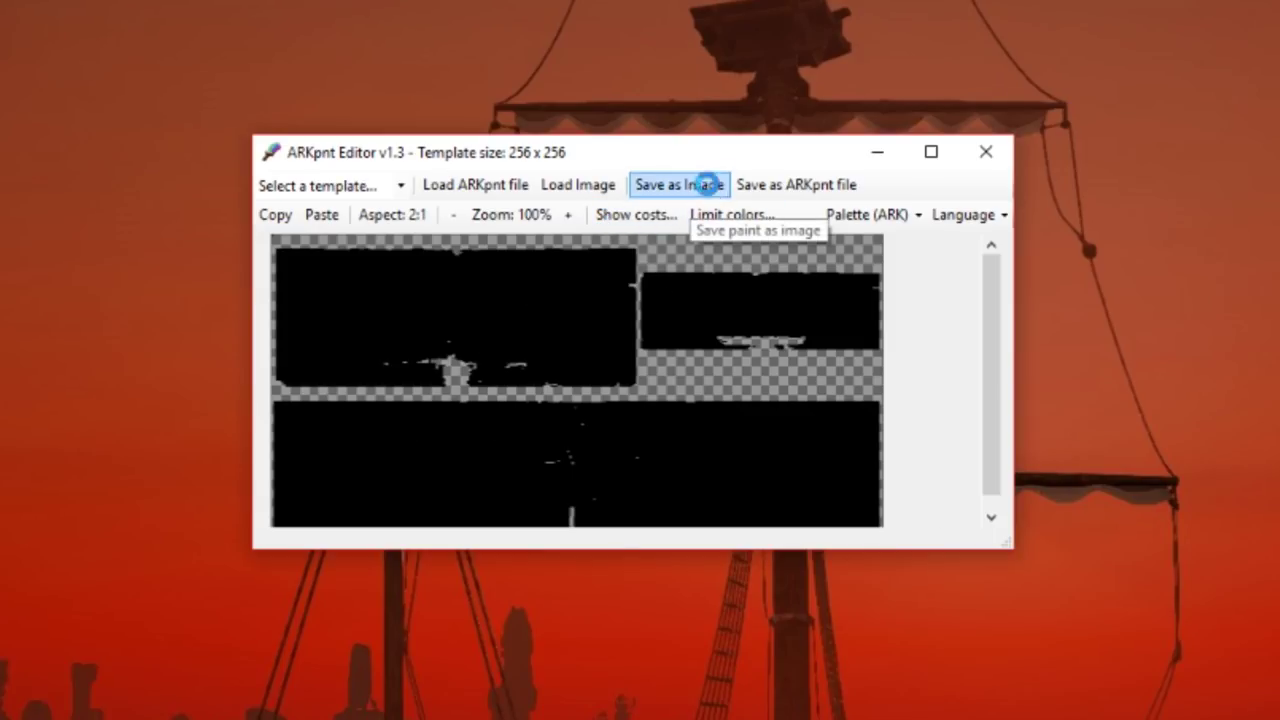
Step: Save the loaded painting as an image file on the Desktop
{"action": "left_click", "coordinate": [706, 184]}
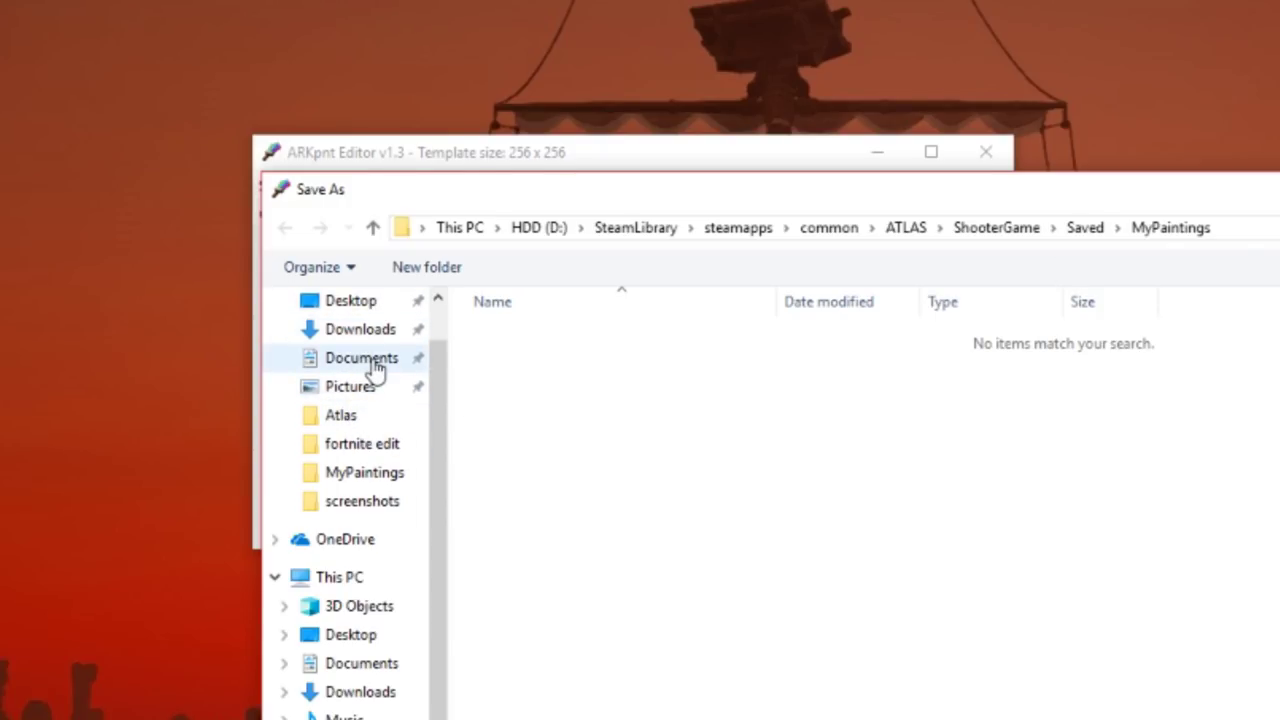
{"action": "left_click", "coordinate": [355, 303]}
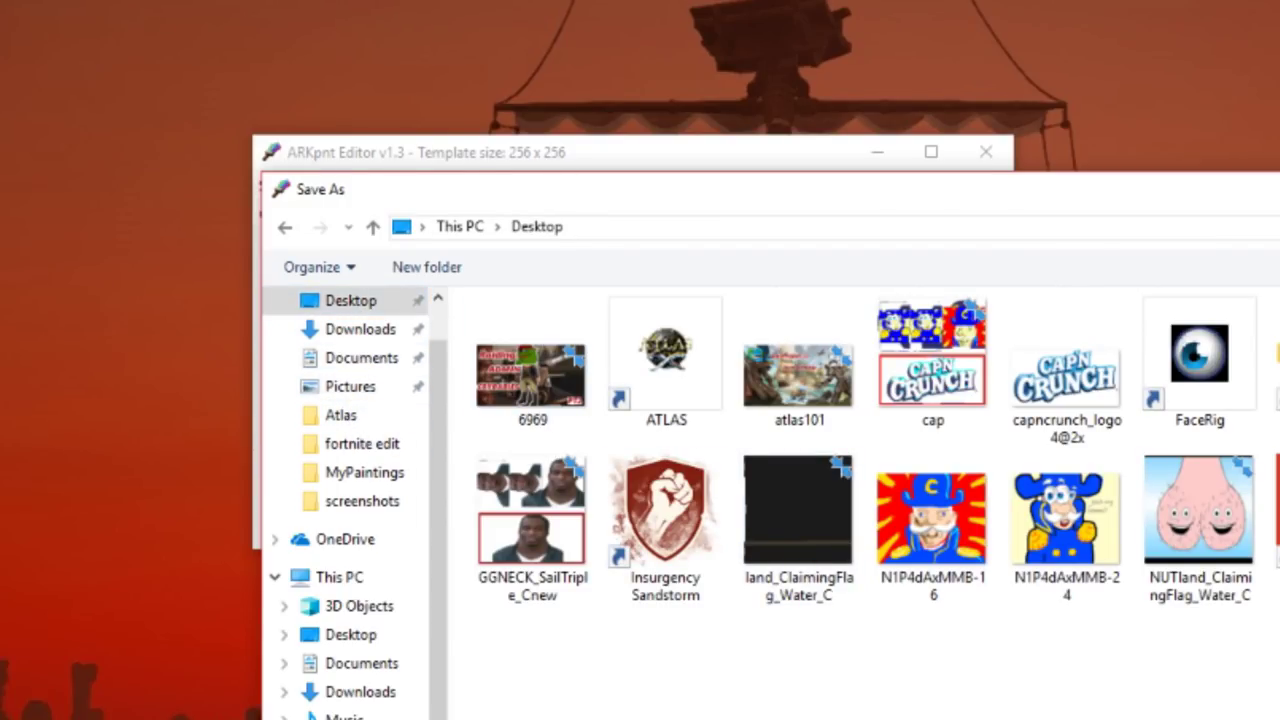
{"action": "key", "text": "Return"}
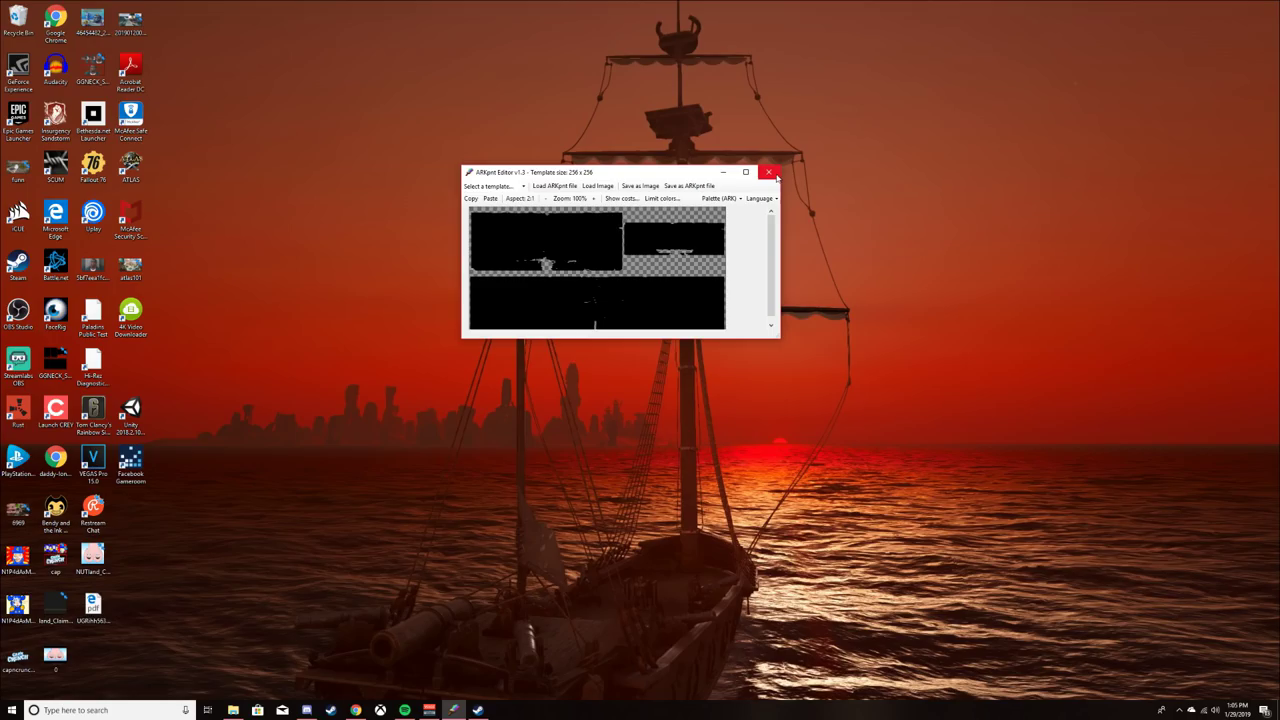
Step: Close ARKpnt Editor and launch GIMP 2.10.6 from a 'gi' taskbar search
{"action": "left_click", "coordinate": [986, 152]}
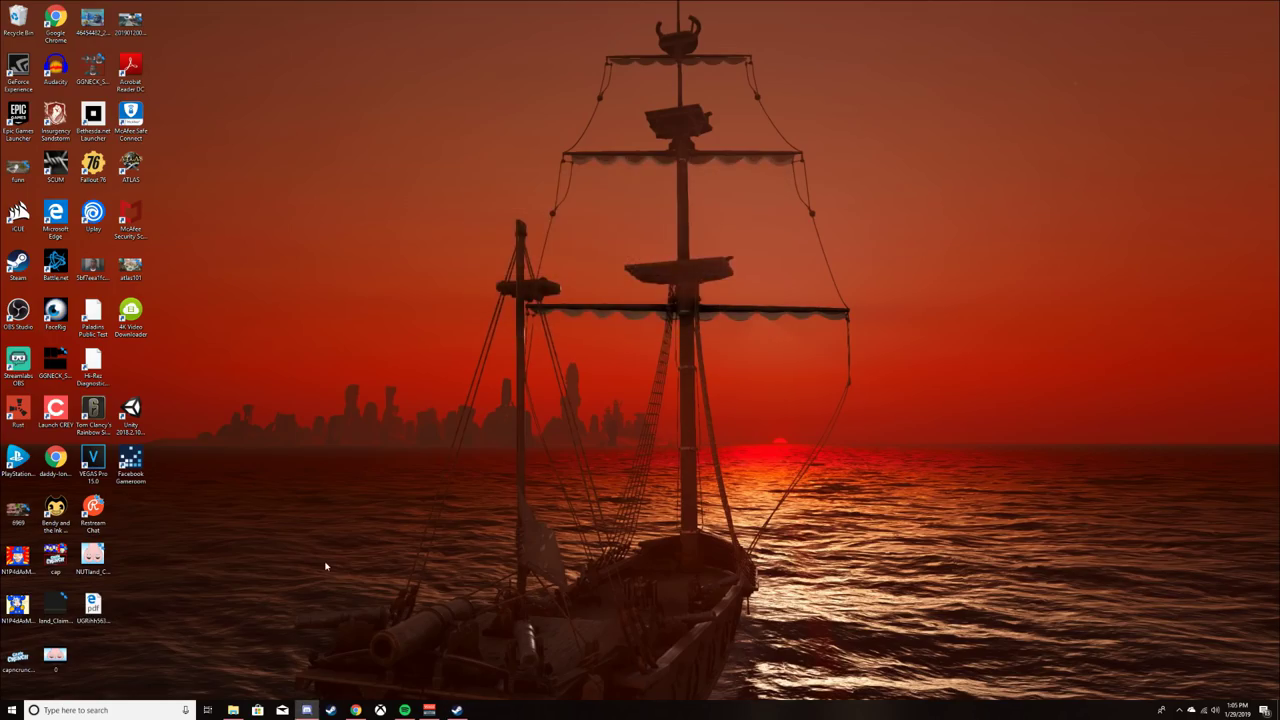
{"action": "left_click", "coordinate": [142, 712]}
{"action": "left_click", "coordinate": [374, 574]}
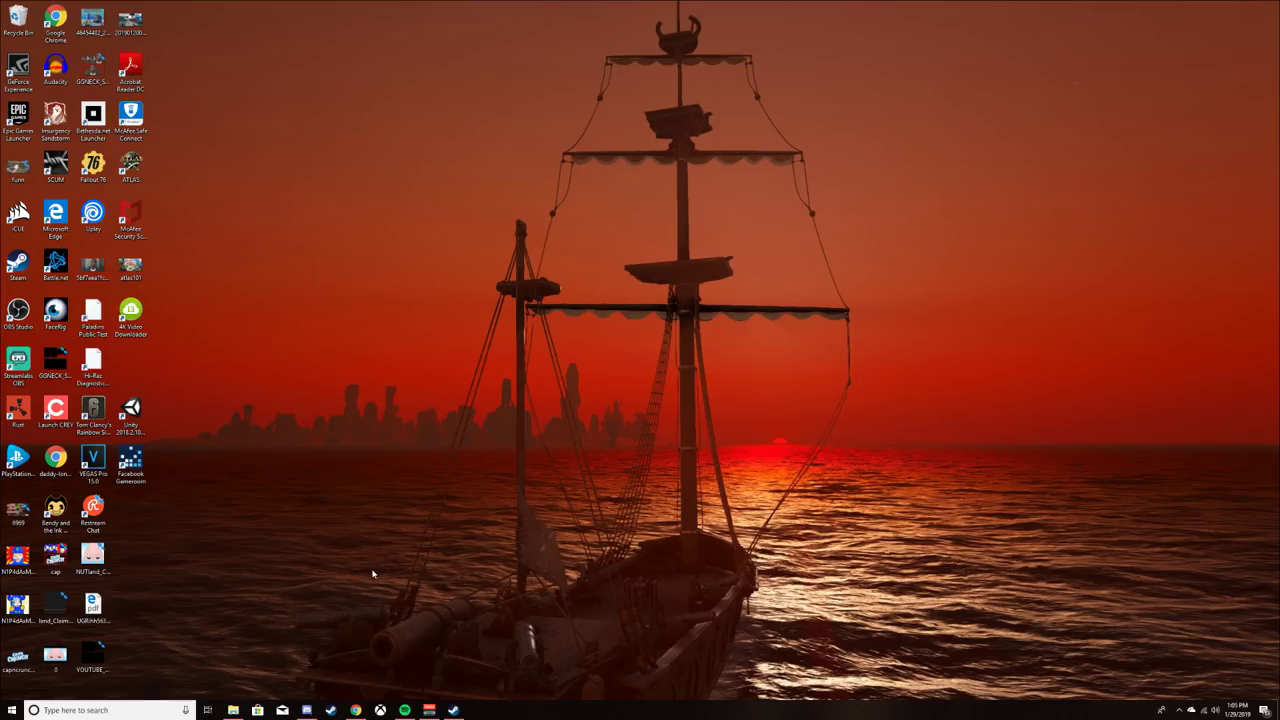
{"action": "left_click", "coordinate": [92, 712]}
{"action": "type", "text": "gim"}
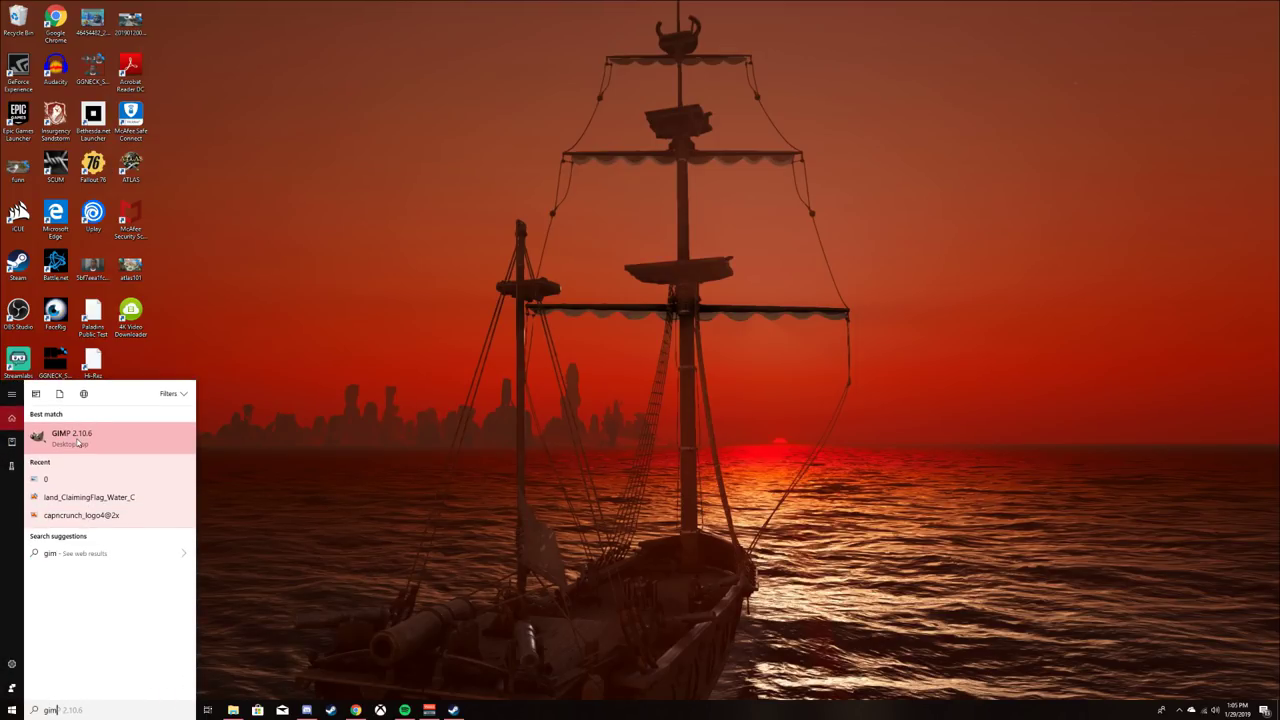
{"action": "left_click", "coordinate": [78, 440]}
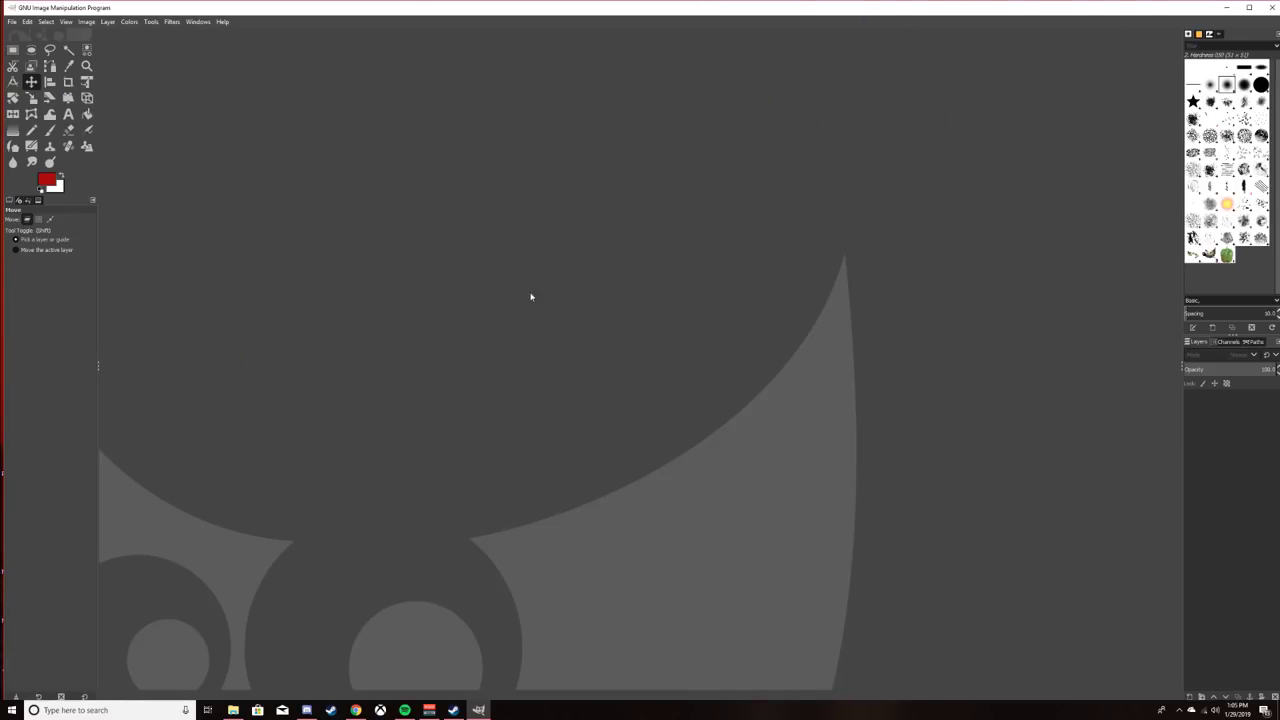
Step: Open YOUTUBE_SailTriple_C_4.png from the Desktop in GIMP and zoom in on it
{"action": "left_click", "coordinate": [11, 22]}
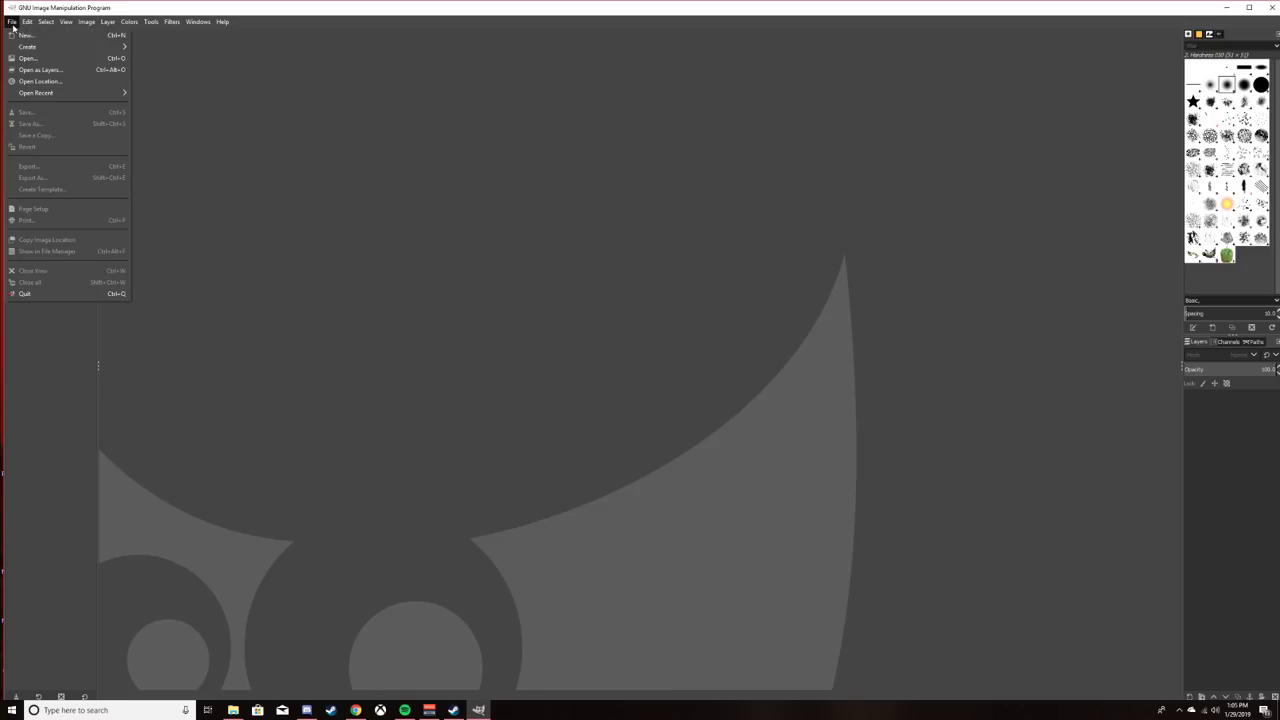
{"action": "left_click", "coordinate": [117, 62]}
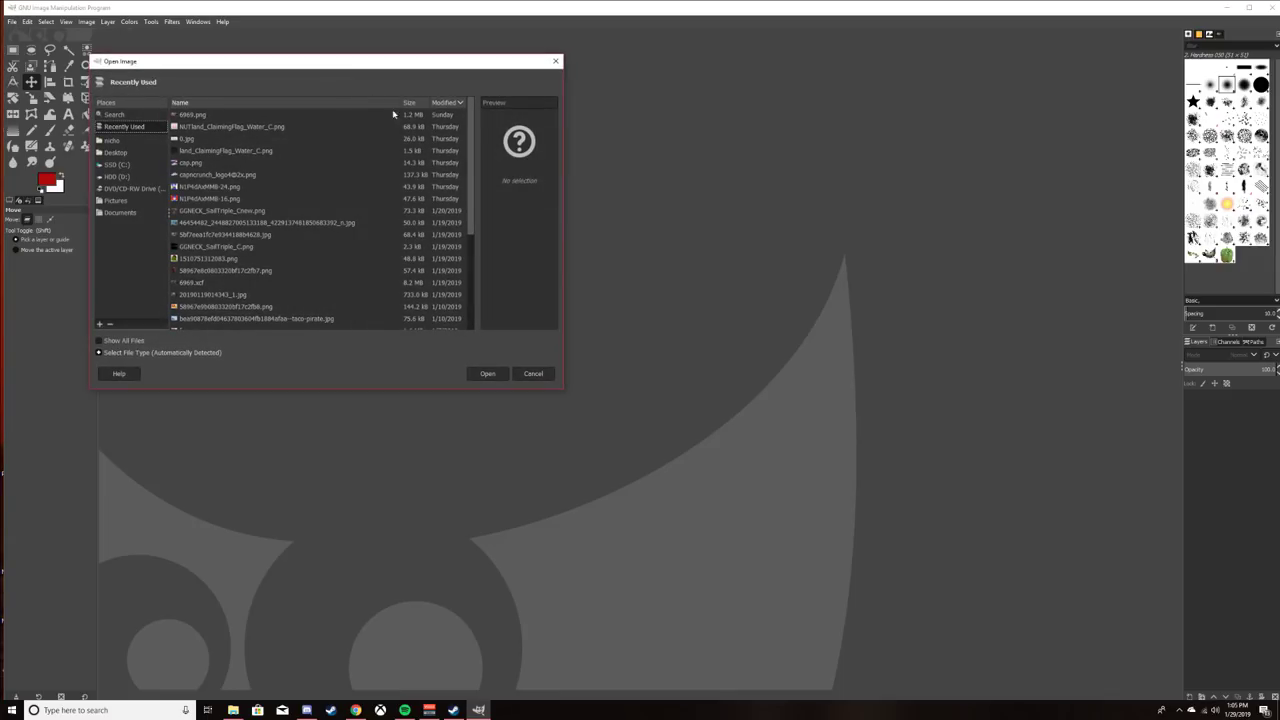
{"action": "left_click", "coordinate": [117, 153]}
{"action": "scroll", "coordinate": [225, 155], "scroll_direction": "down", "scroll_amount": 1}
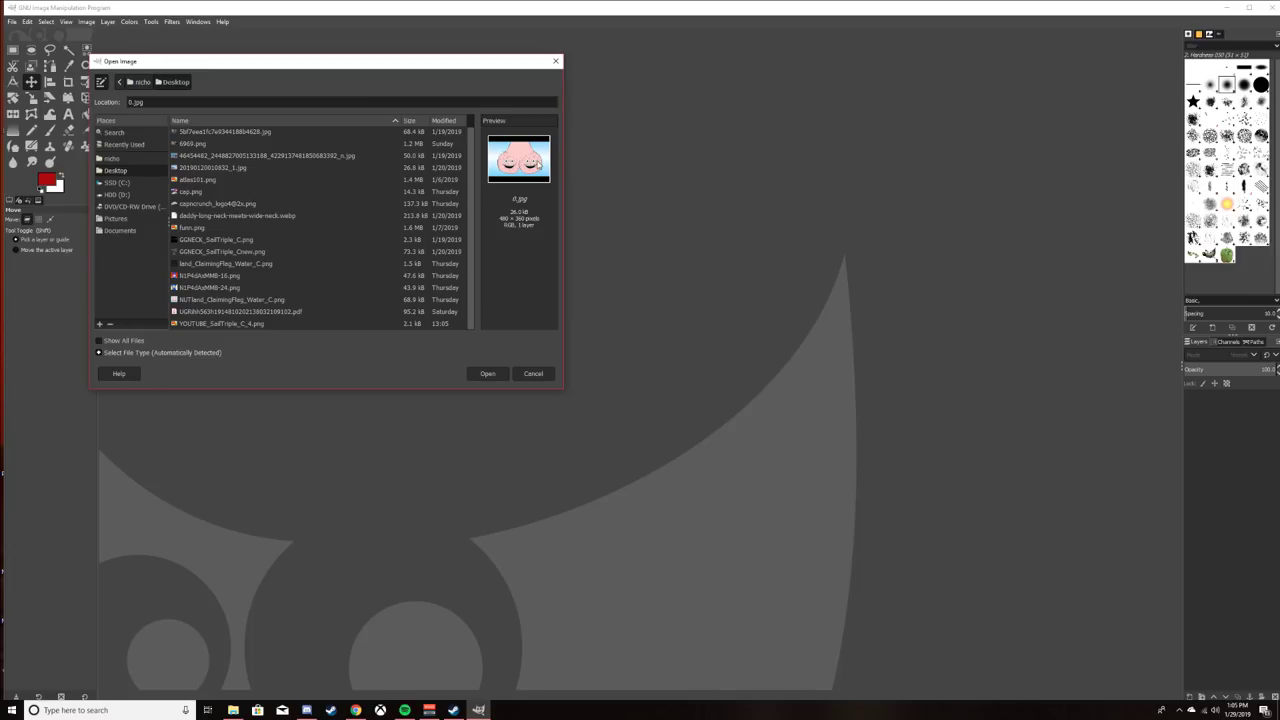
{"action": "left_click", "coordinate": [258, 326]}
{"action": "left_click", "coordinate": [490, 375]}
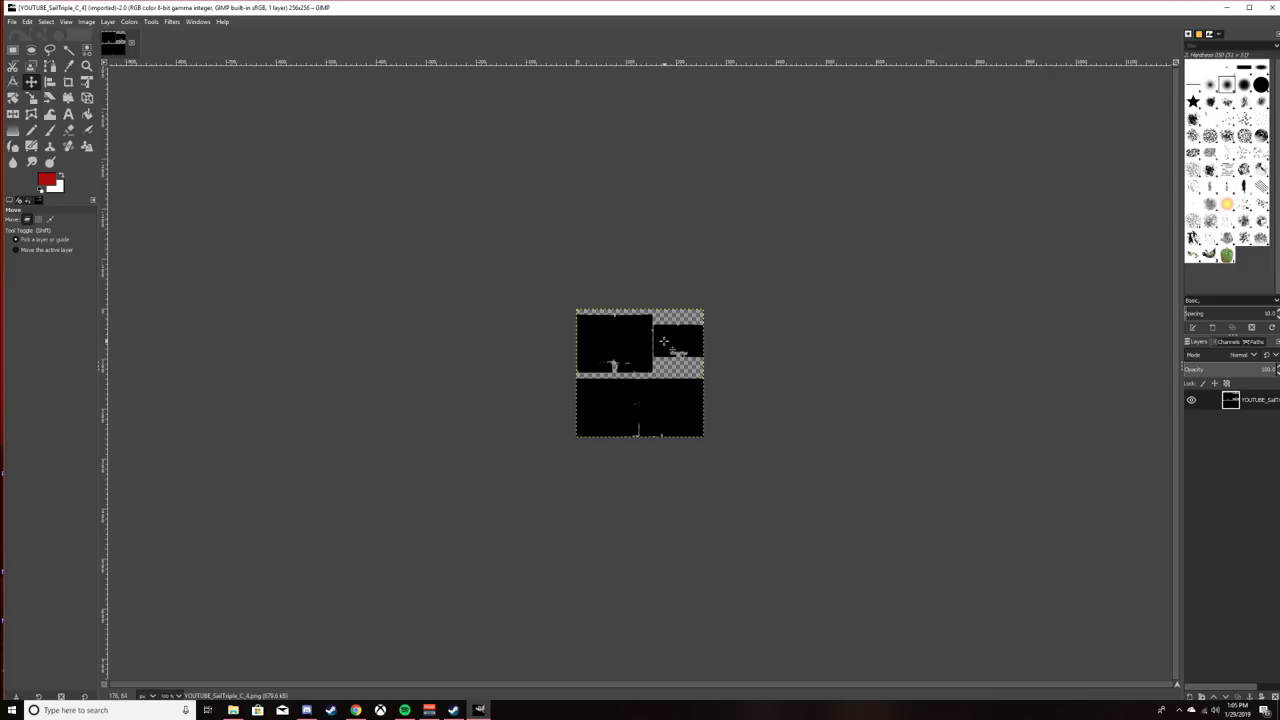
{"action": "key", "text": "shift"}
{"action": "scroll", "coordinate": [663, 346], "scroll_direction": "up", "scroll_amount": 4}
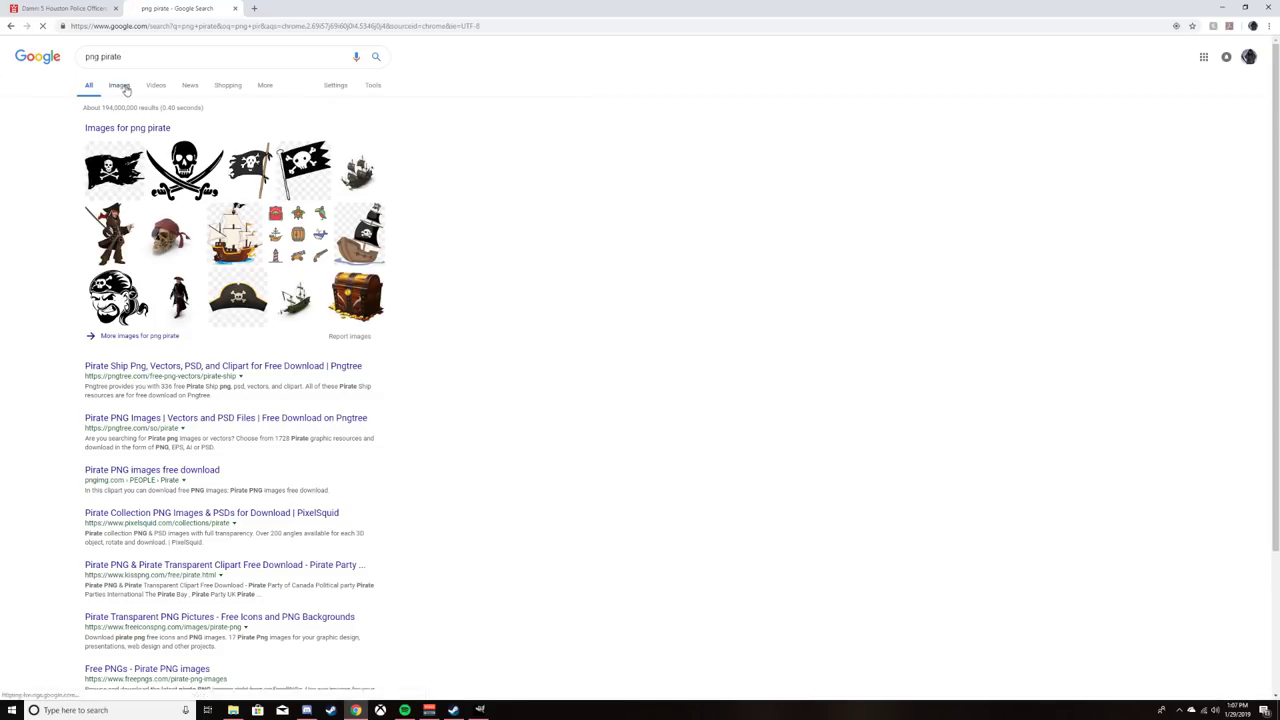
Step: Find the skull-with-crossed-swords image in the png pirate image results and open its wiki page
{"action": "left_click", "coordinate": [117, 85]}
{"action": "scroll", "coordinate": [1036, 213], "scroll_direction": "down", "scroll_amount": 2}
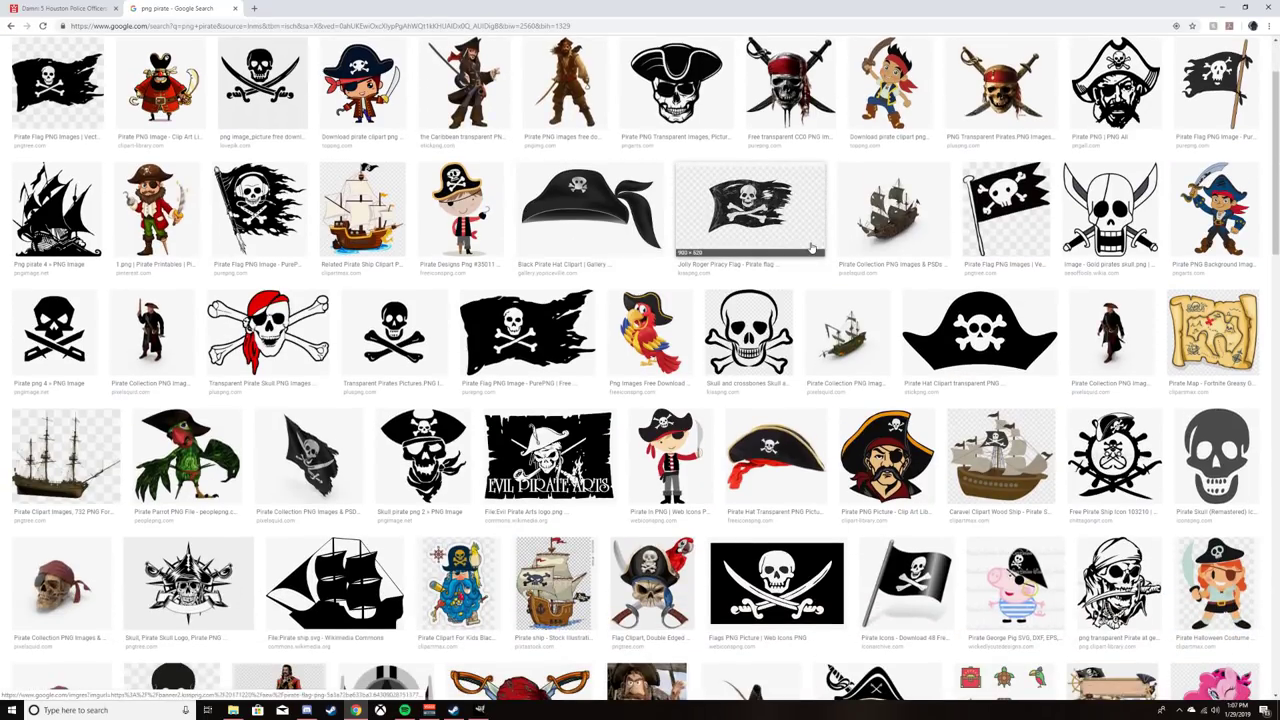
{"action": "scroll", "coordinate": [1036, 213], "scroll_direction": "up", "scroll_amount": 2}
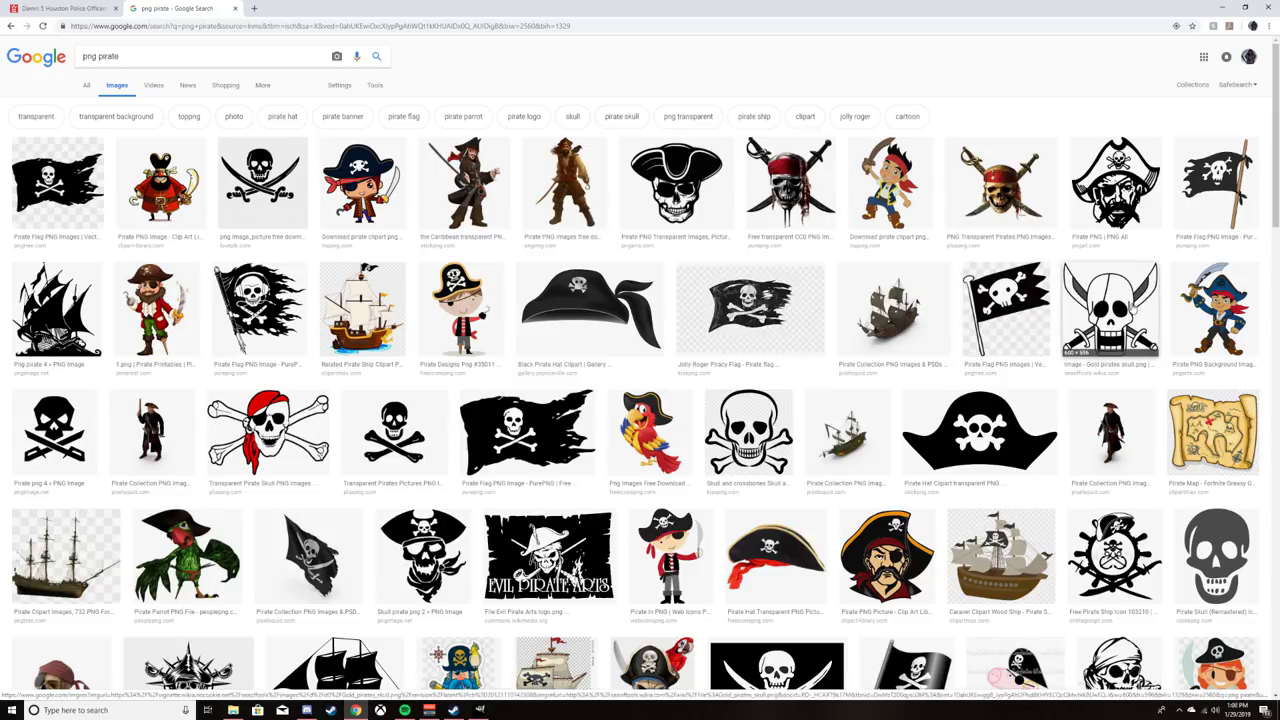
{"action": "left_click", "coordinate": [1112, 326]}
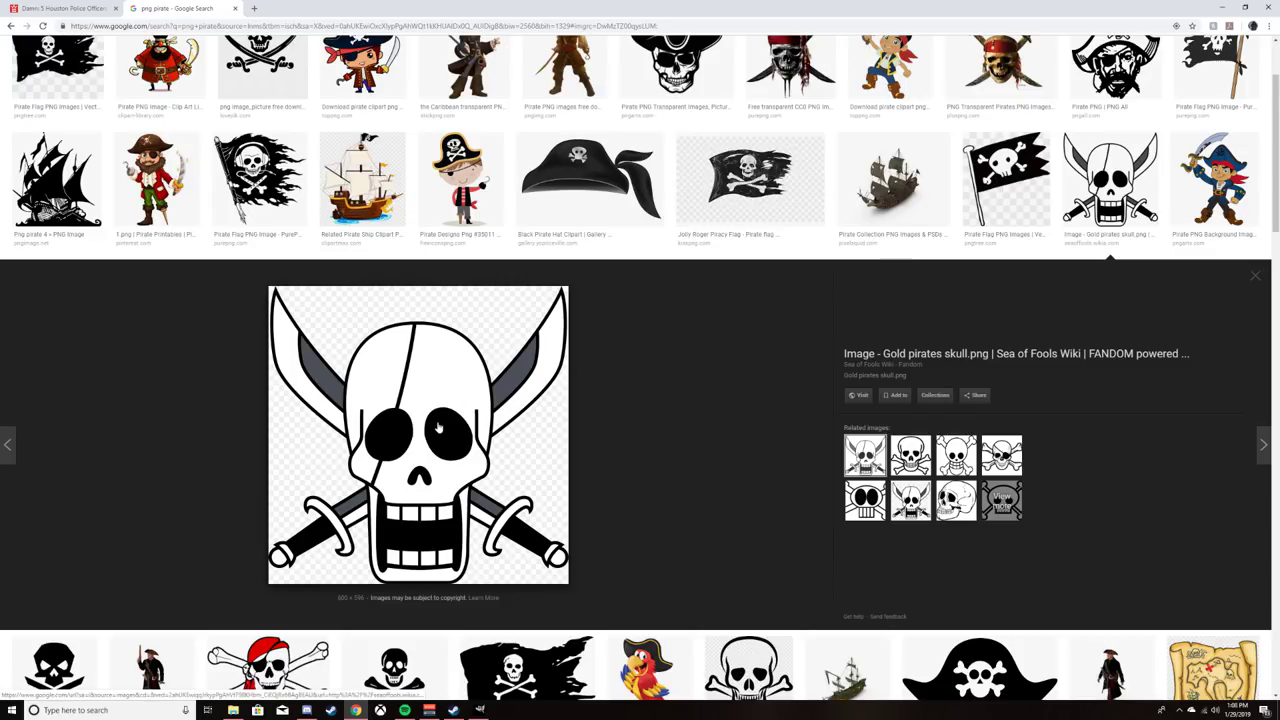
{"action": "left_click", "coordinate": [438, 427]}
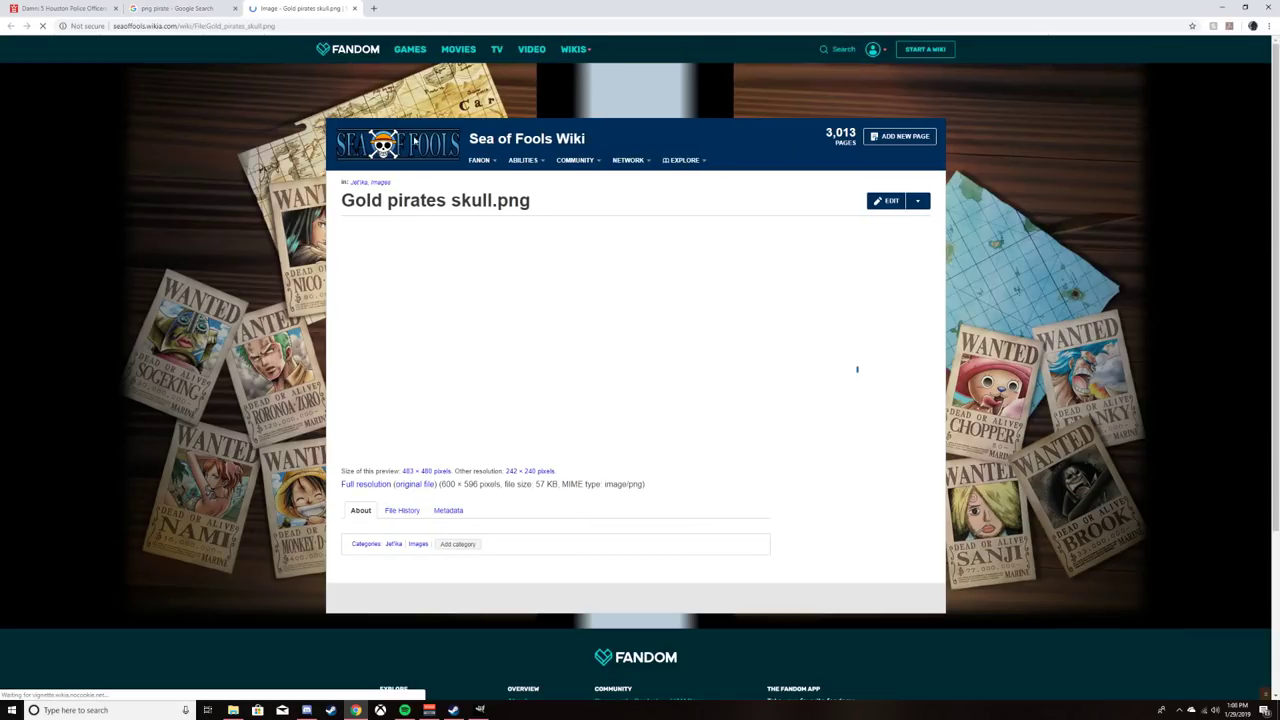
Step: Save Gold_pirates_skull.png to the Desktop and show the download in its folder
{"action": "right_click", "coordinate": [478, 406]}
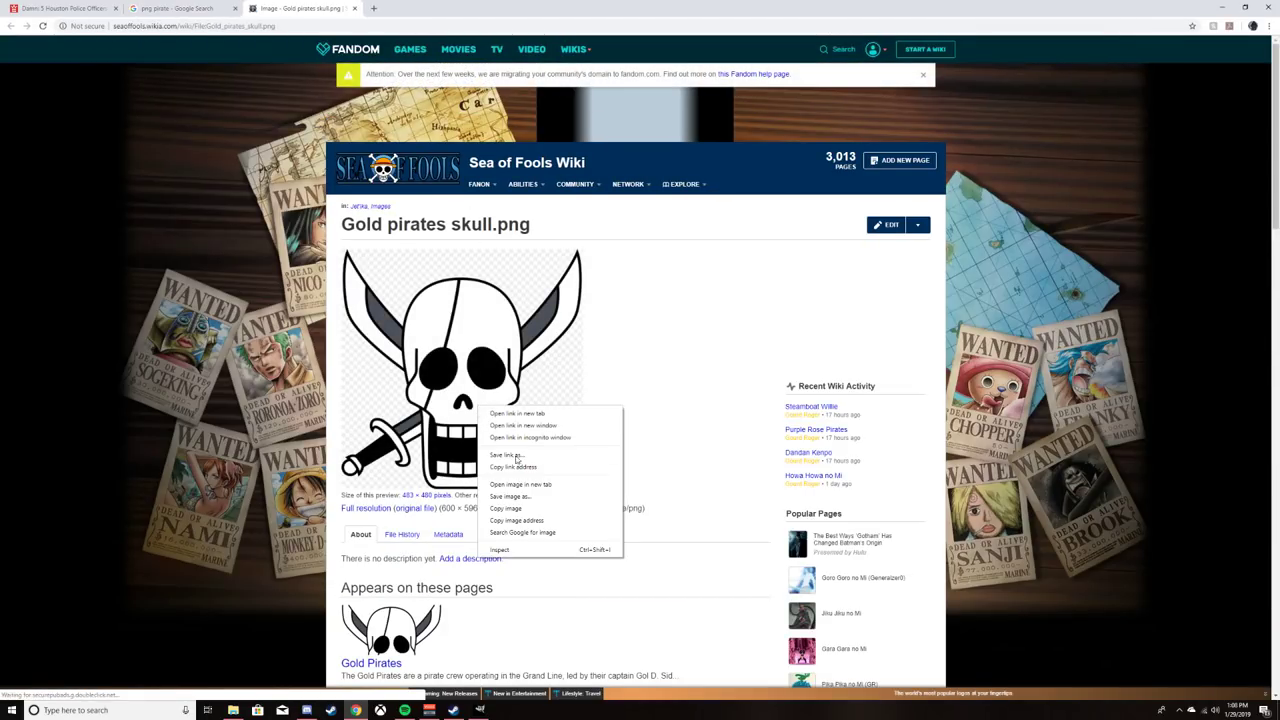
{"action": "left_click", "coordinate": [528, 496]}
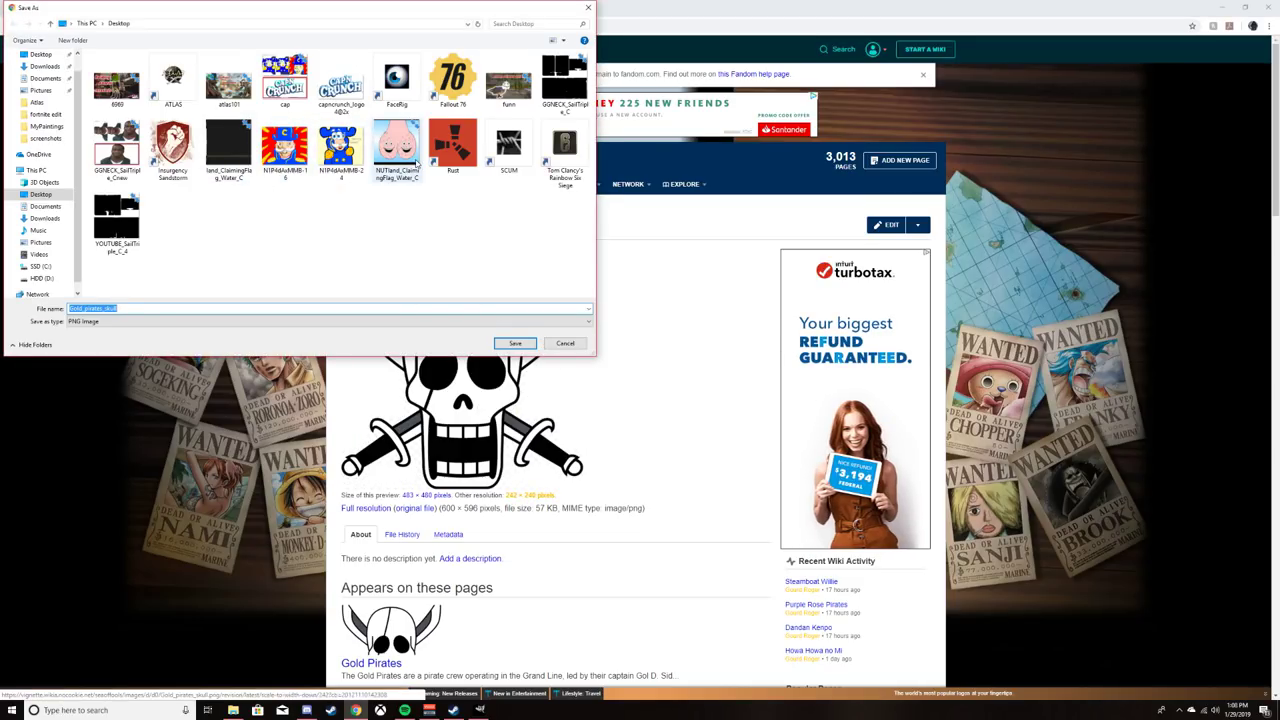
{"action": "left_click", "coordinate": [514, 343]}
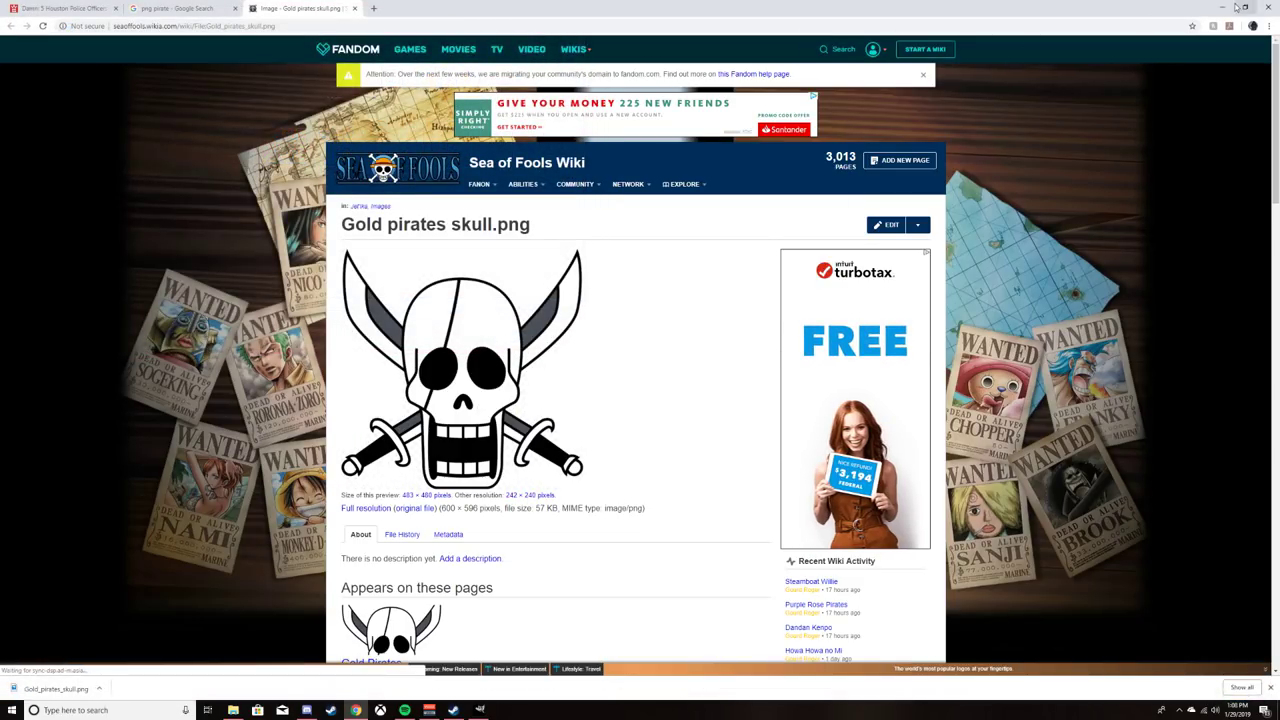
{"action": "left_click", "coordinate": [102, 688]}
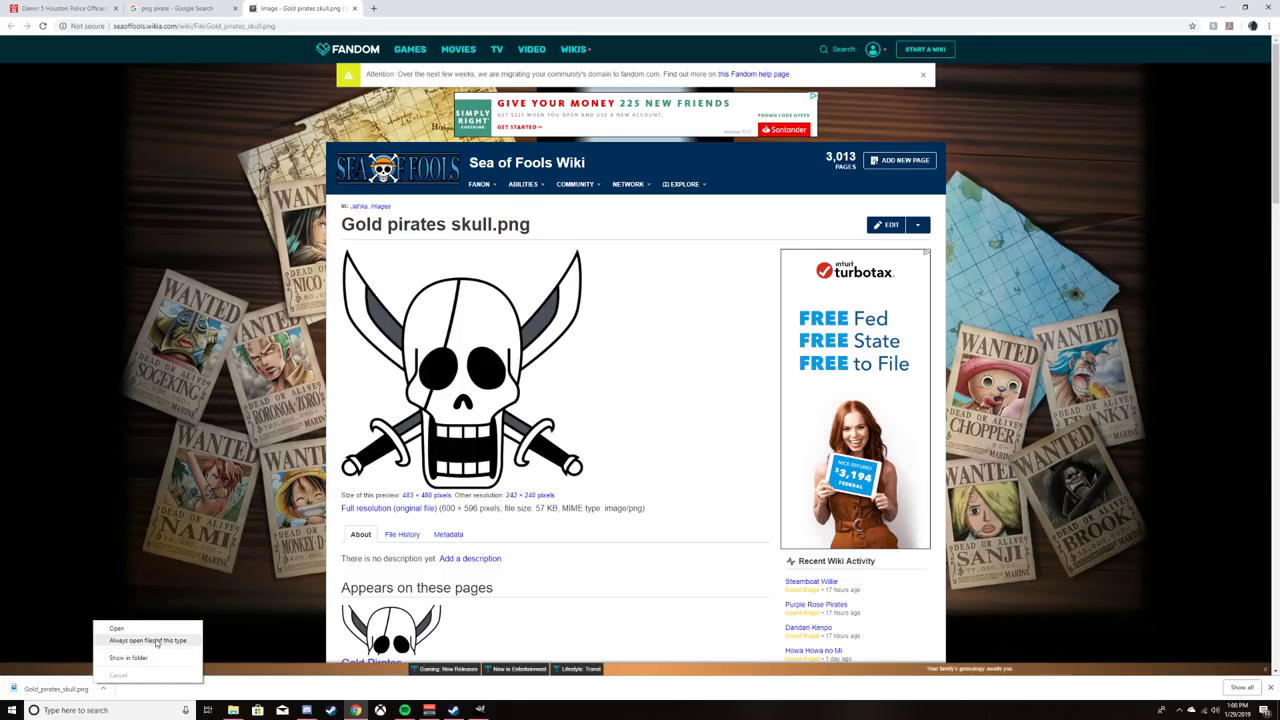
{"action": "left_click", "coordinate": [145, 658]}
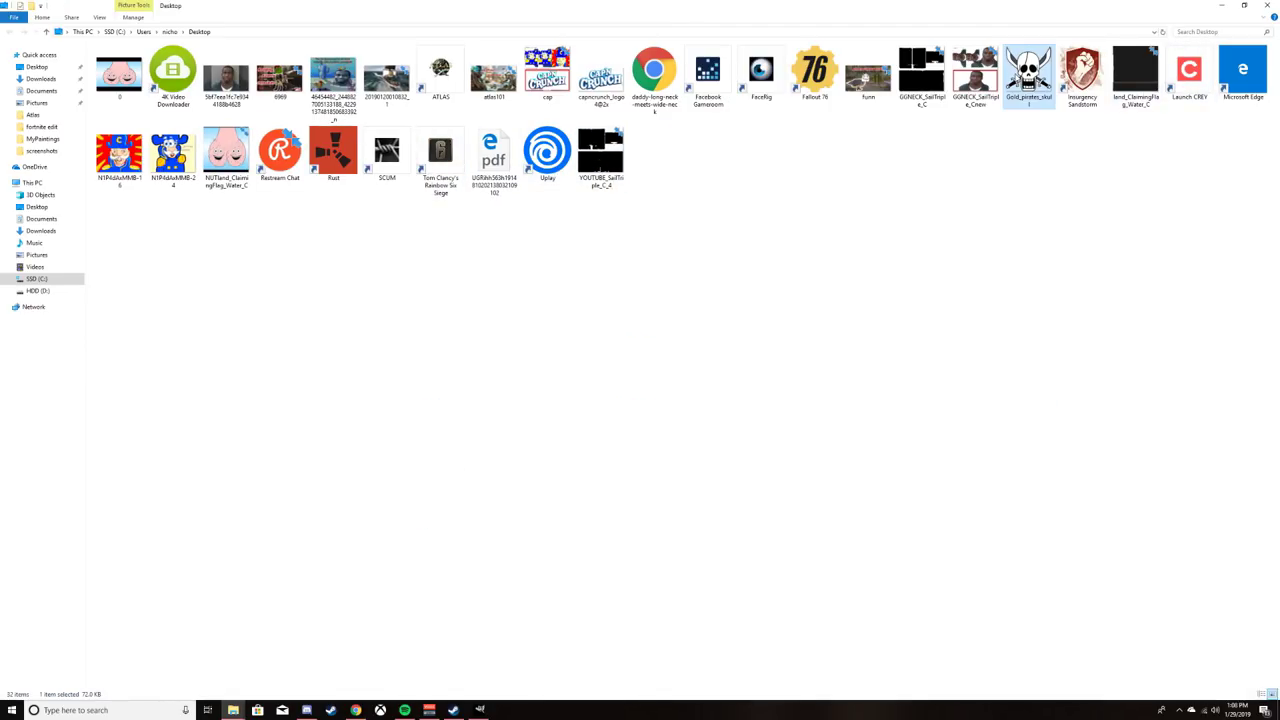
Step: Open Gold_pirates_skull.png from the Desktop in GIMP using Open with
{"action": "right_click", "coordinate": [1016, 75]}
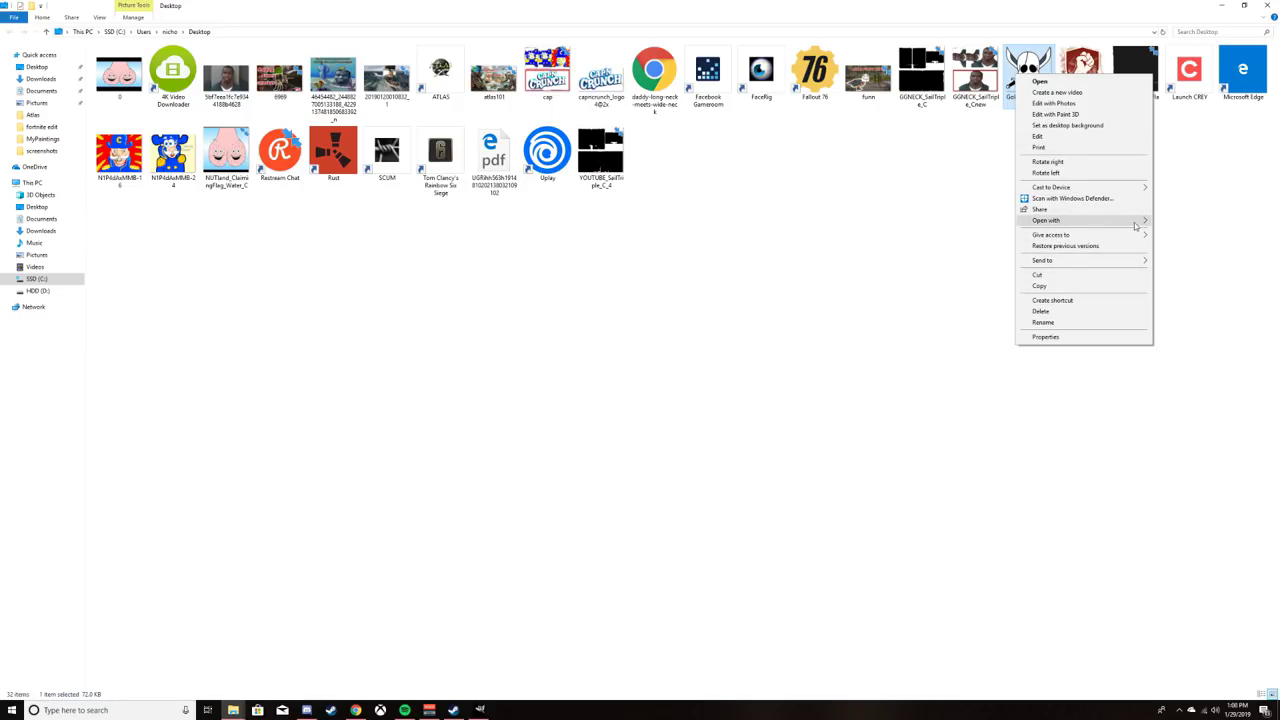
{"action": "mouse_move", "coordinate": [1147, 229]}
{"action": "left_click", "coordinate": [600, 268]}
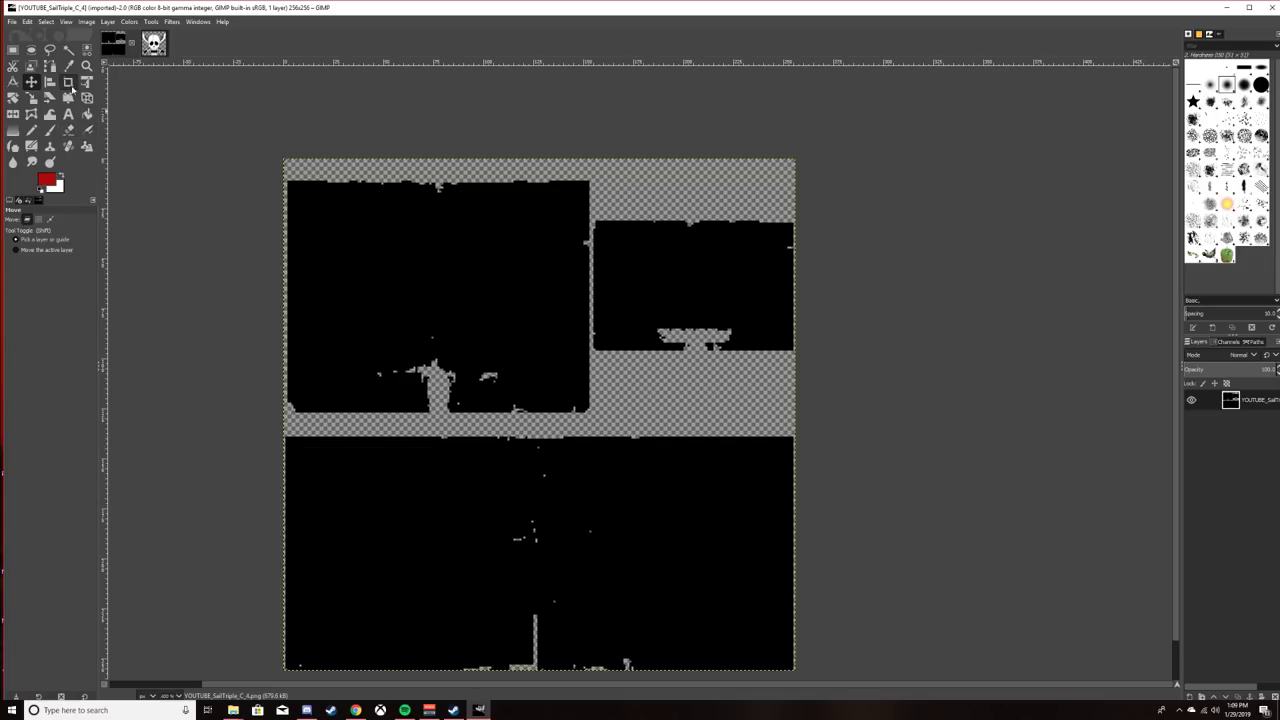
Step: Select the top-left black panel of the sail texture and delete its contents
{"action": "left_click", "coordinate": [13, 50]}
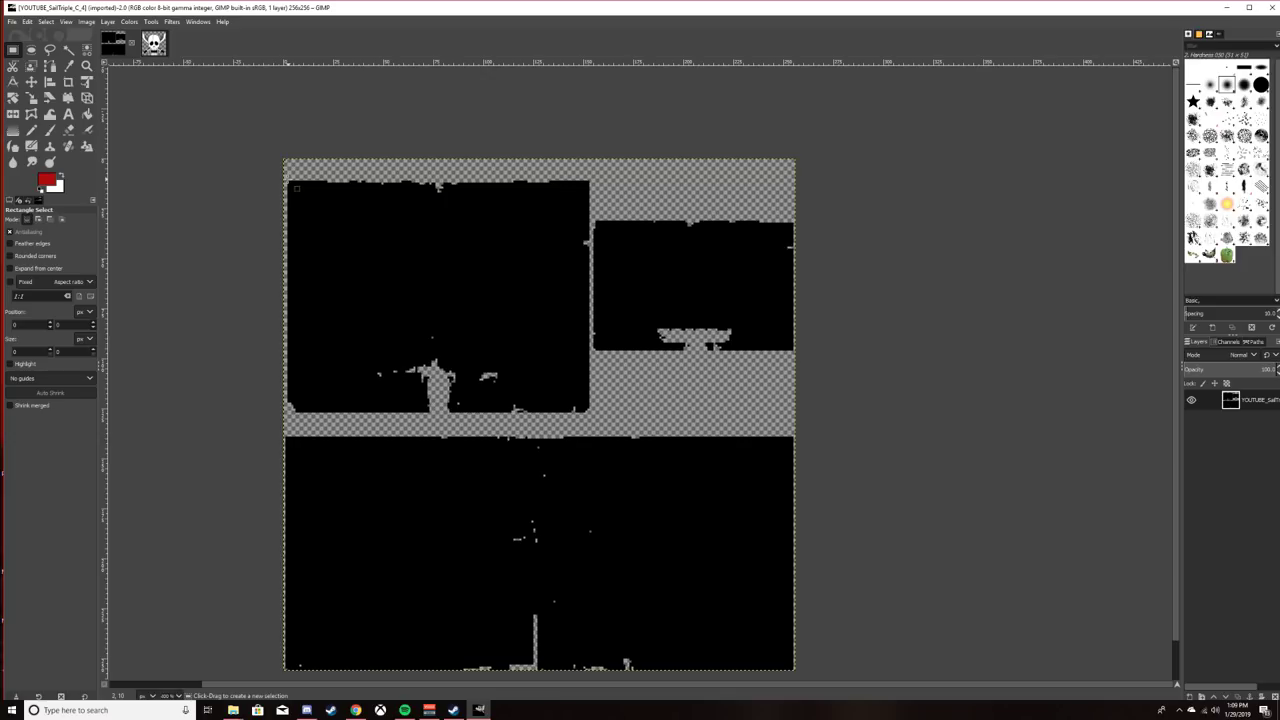
{"action": "left_click_drag", "start_coordinate": [288, 181], "coordinate": [599, 426]}
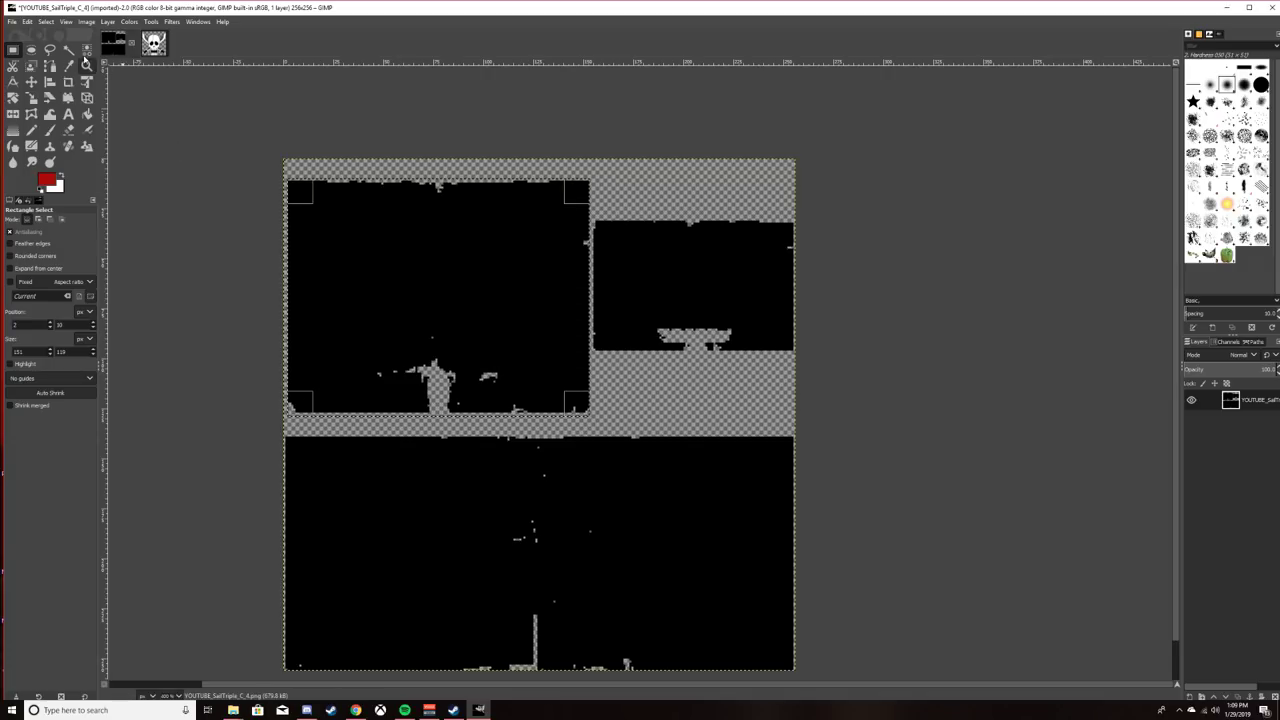
{"action": "key", "text": "Delete"}
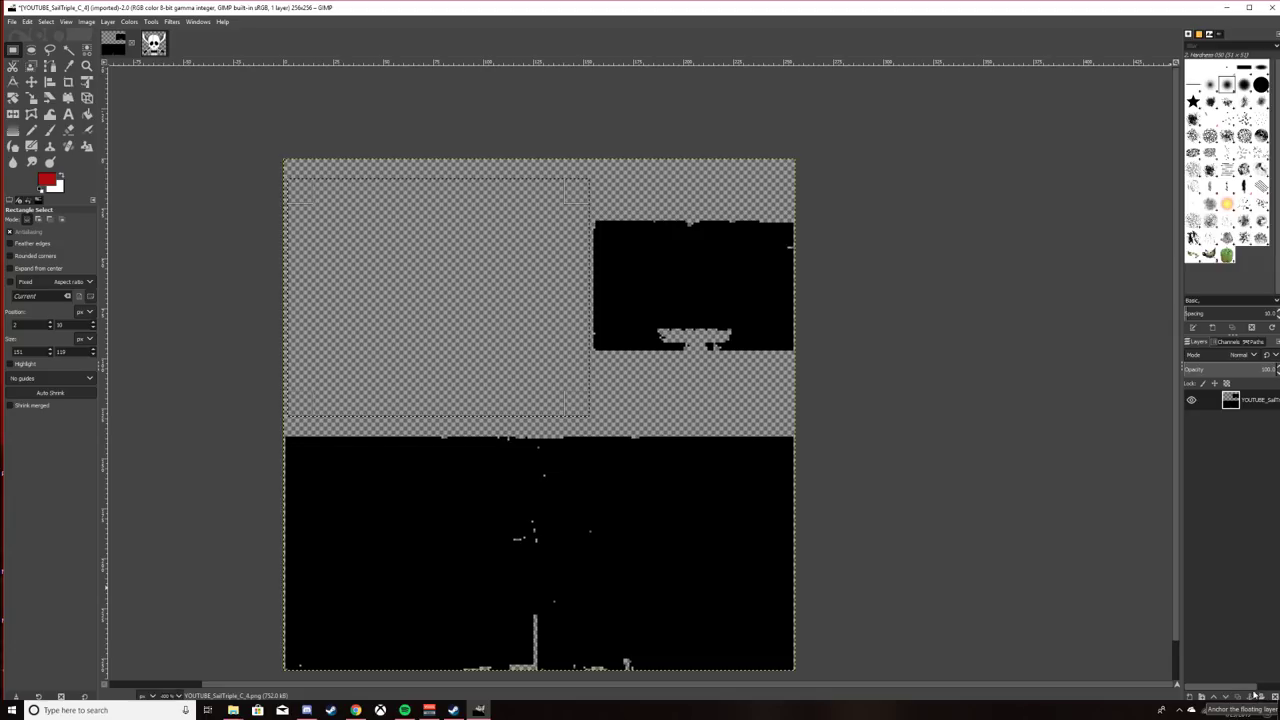
Step: Outline the selection with a plain red stroke line, then bring up the skull image
{"action": "left_click", "coordinate": [22, 22]}
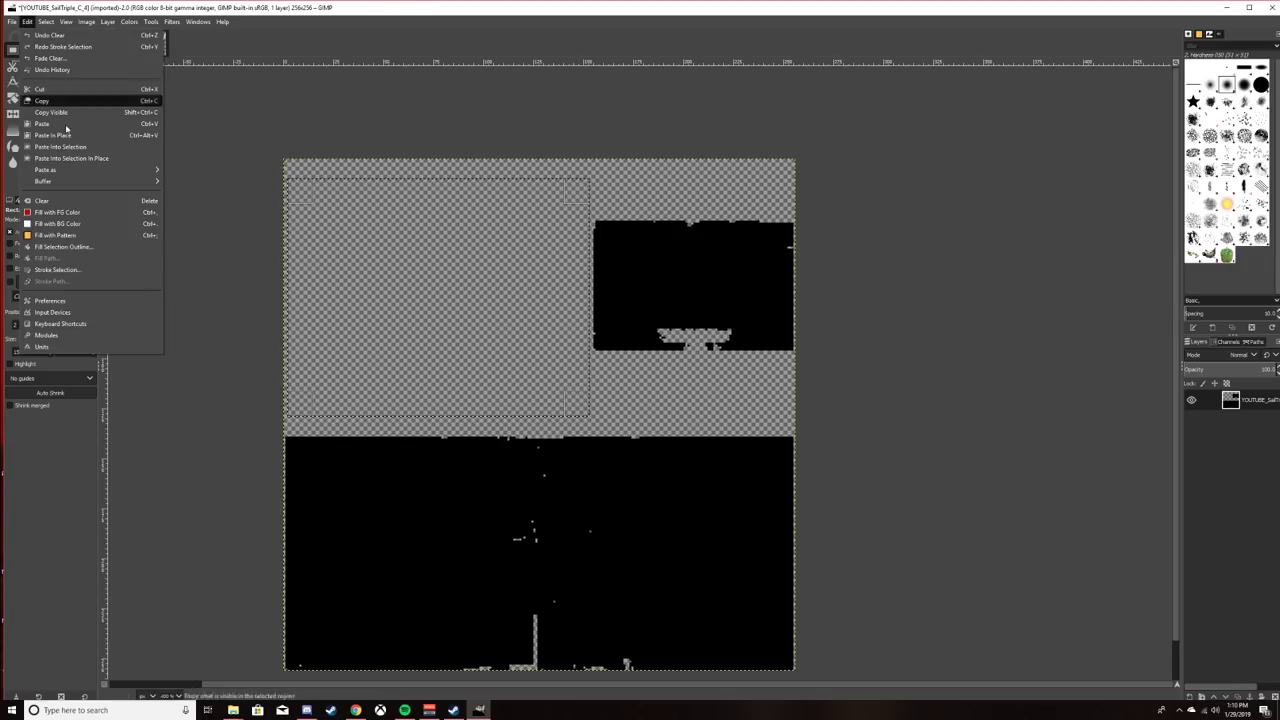
{"action": "left_click", "coordinate": [60, 266]}
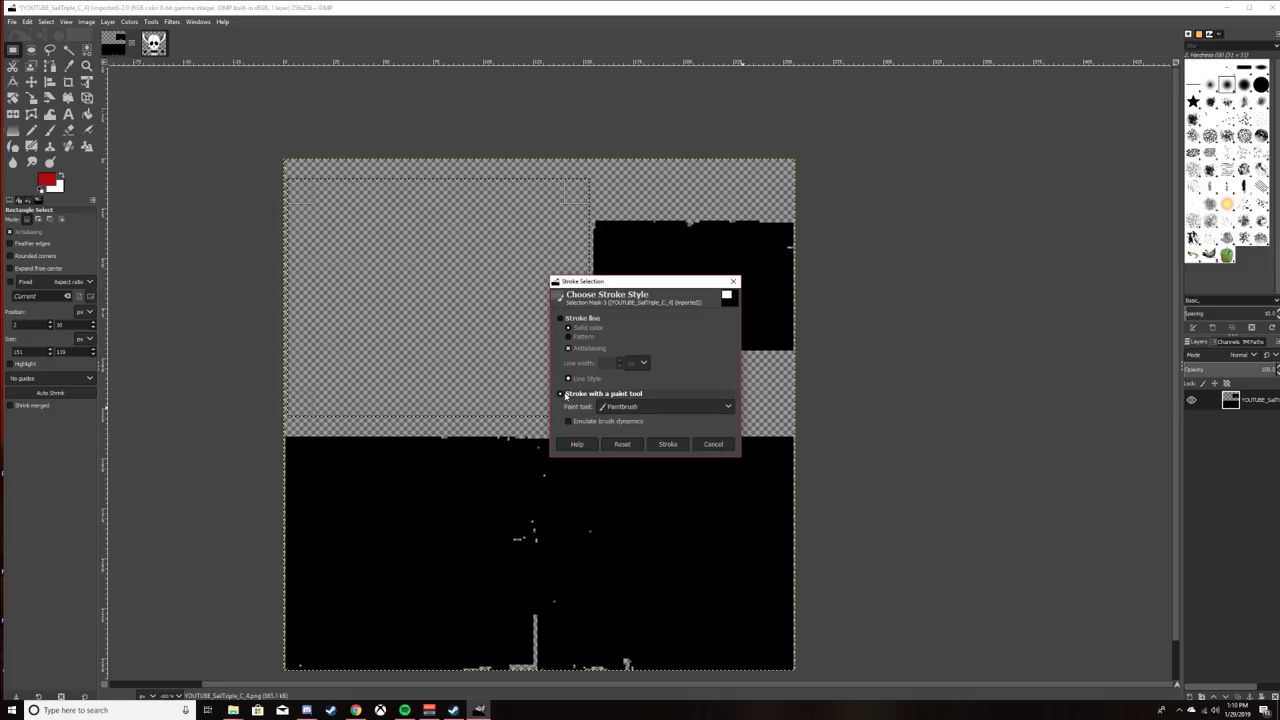
{"action": "left_click", "coordinate": [570, 422]}
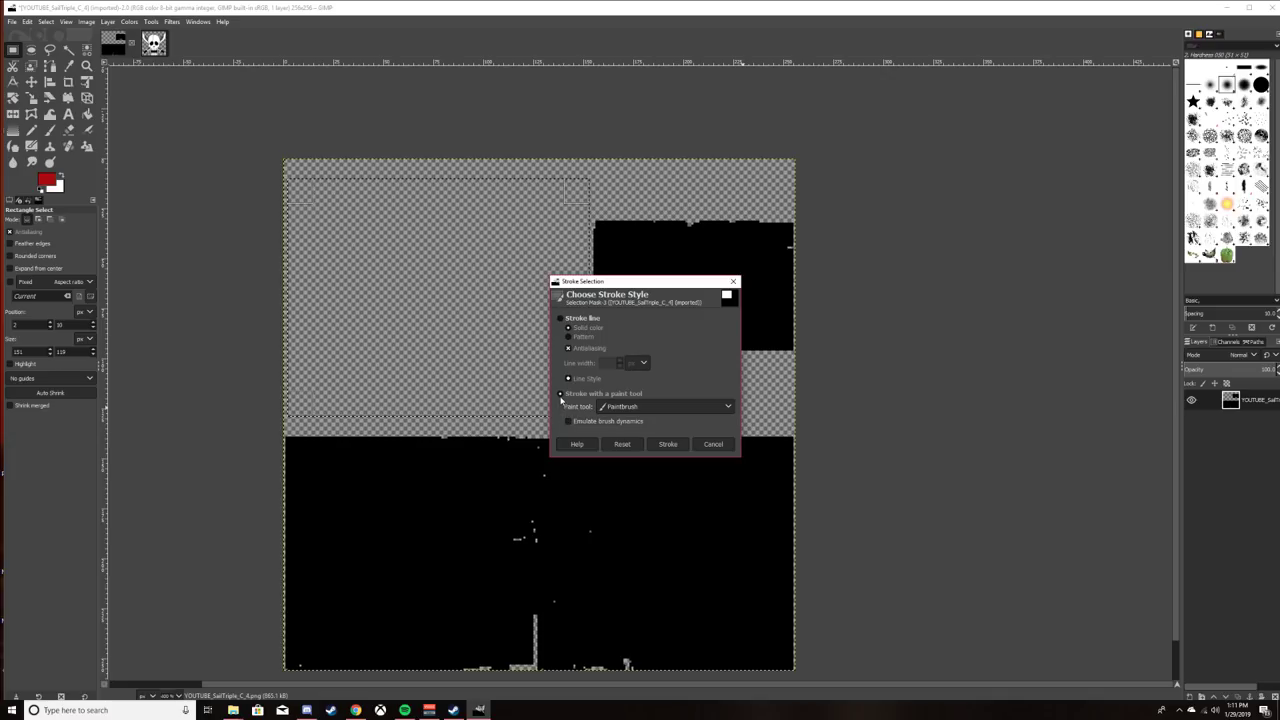
{"action": "left_click", "coordinate": [565, 318]}
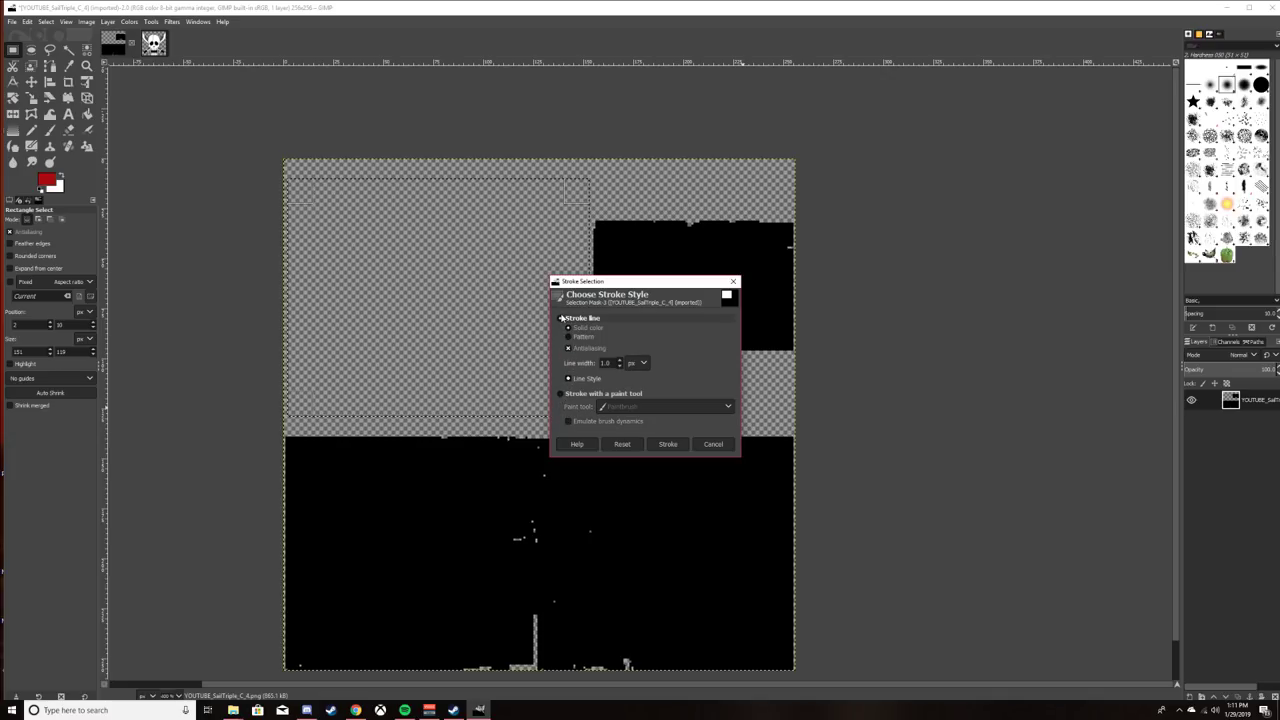
{"action": "left_click", "coordinate": [665, 443]}
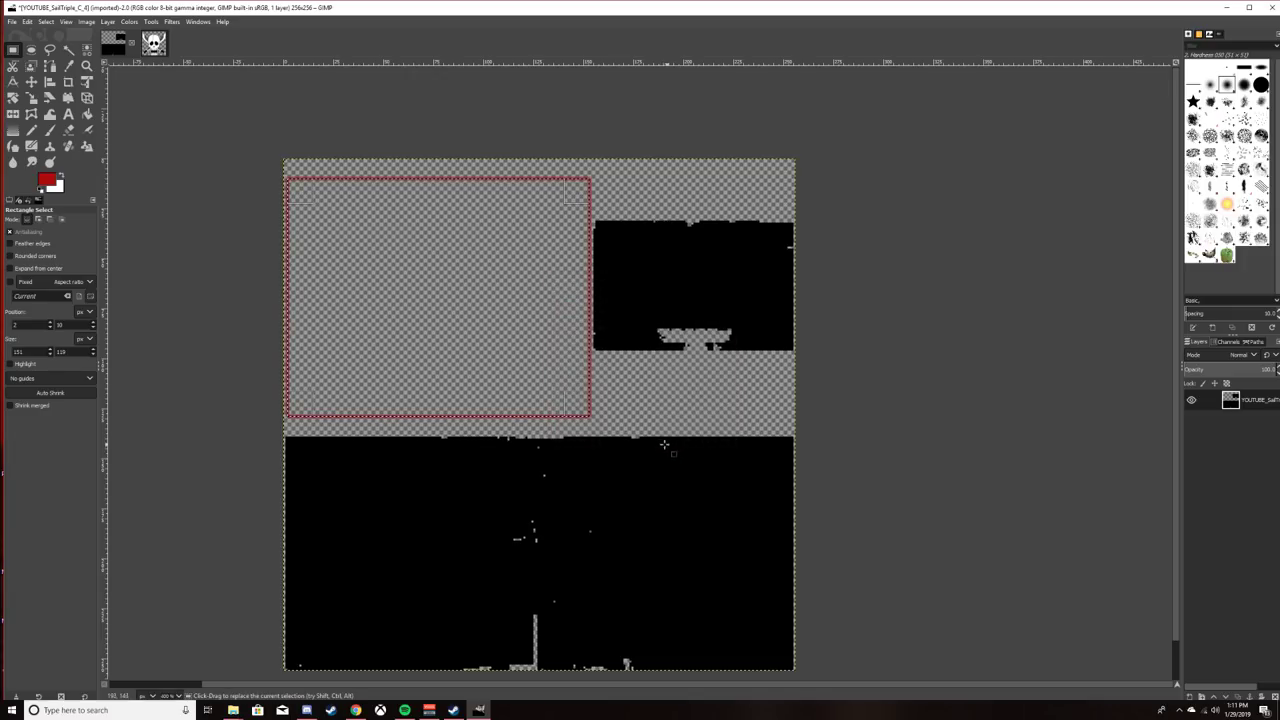
{"action": "left_click", "coordinate": [155, 45]}
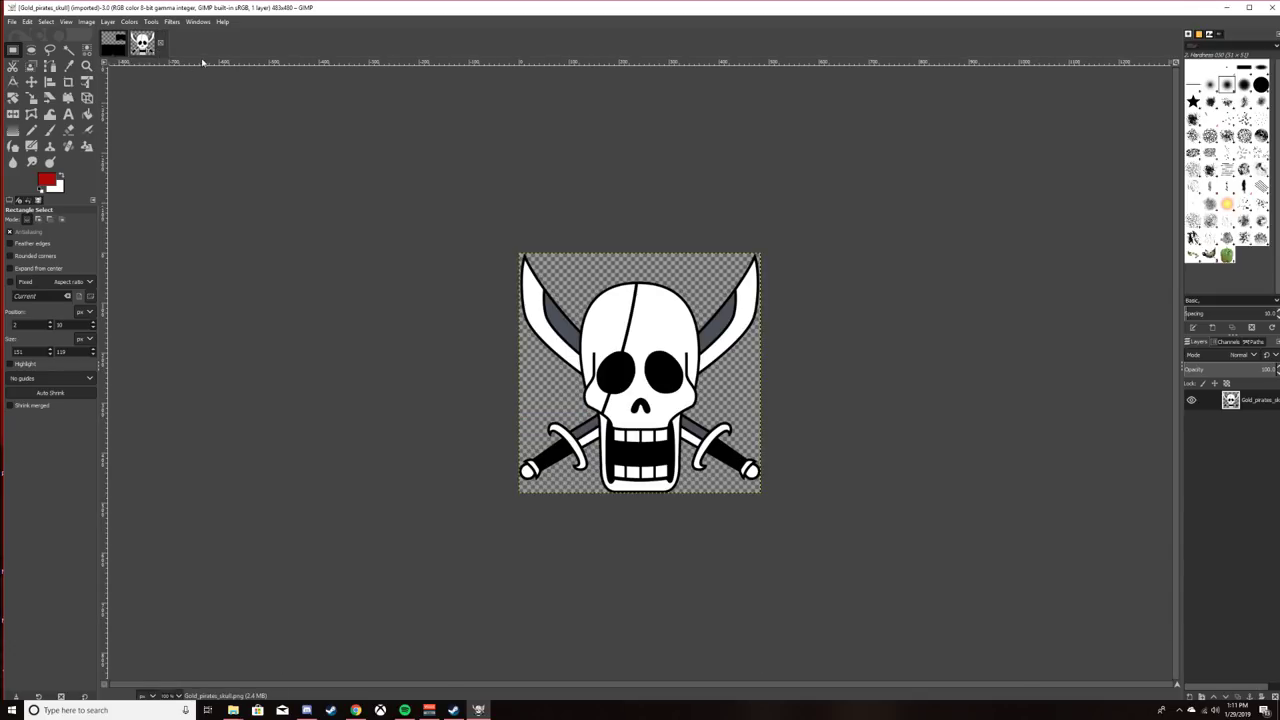
Step: Copy the skull into the sail panel, export the texture as new yt.png, and minimize GIMP
{"action": "left_click", "coordinate": [27, 21]}
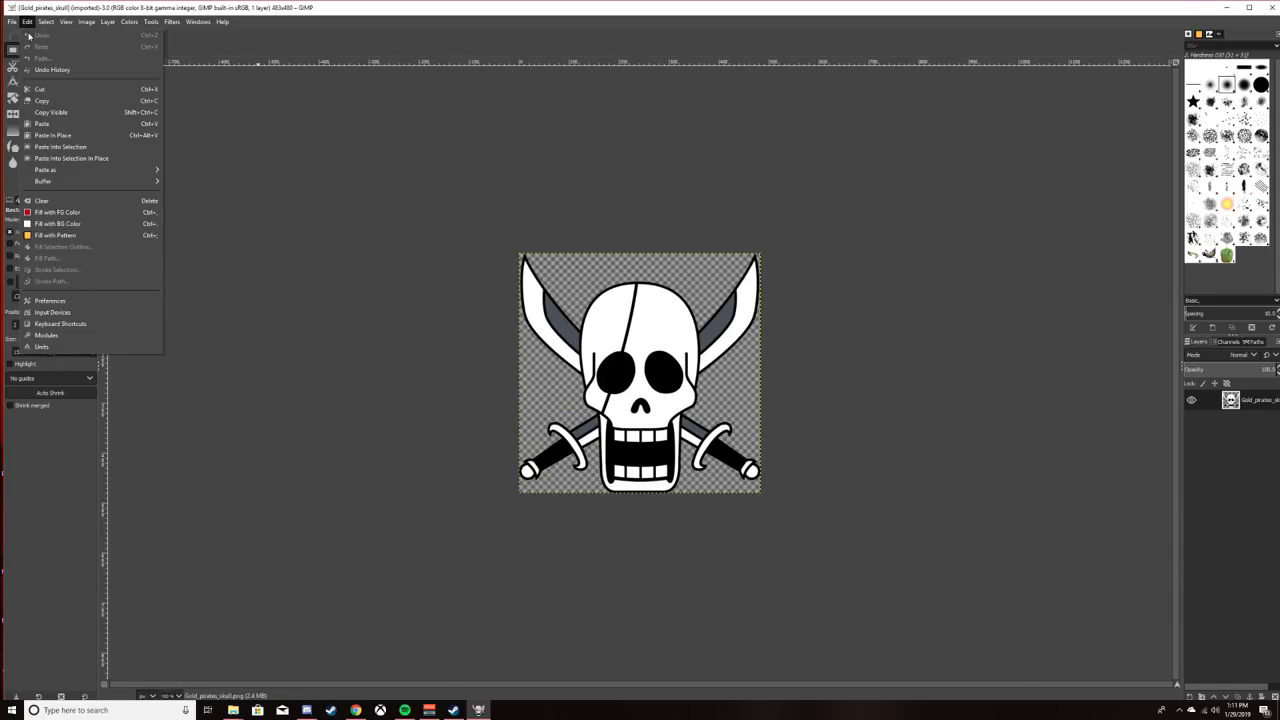
{"action": "left_click", "coordinate": [62, 102]}
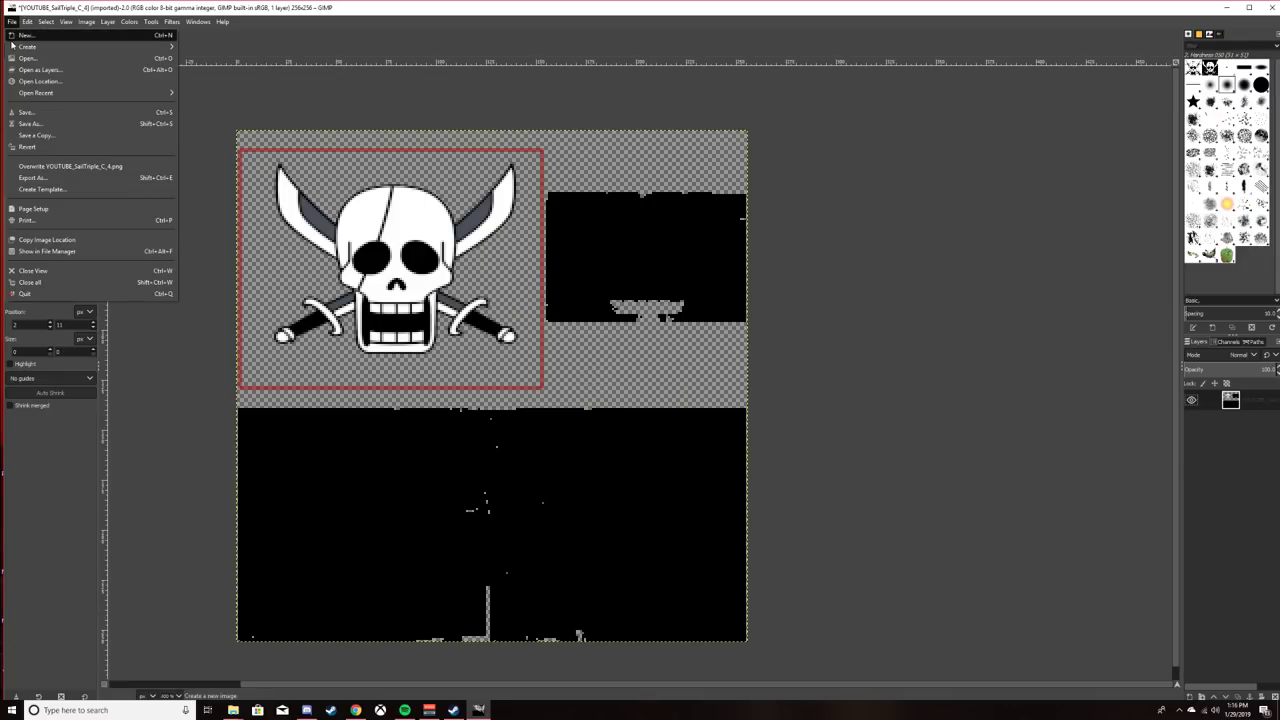
{"action": "left_click", "coordinate": [71, 180]}
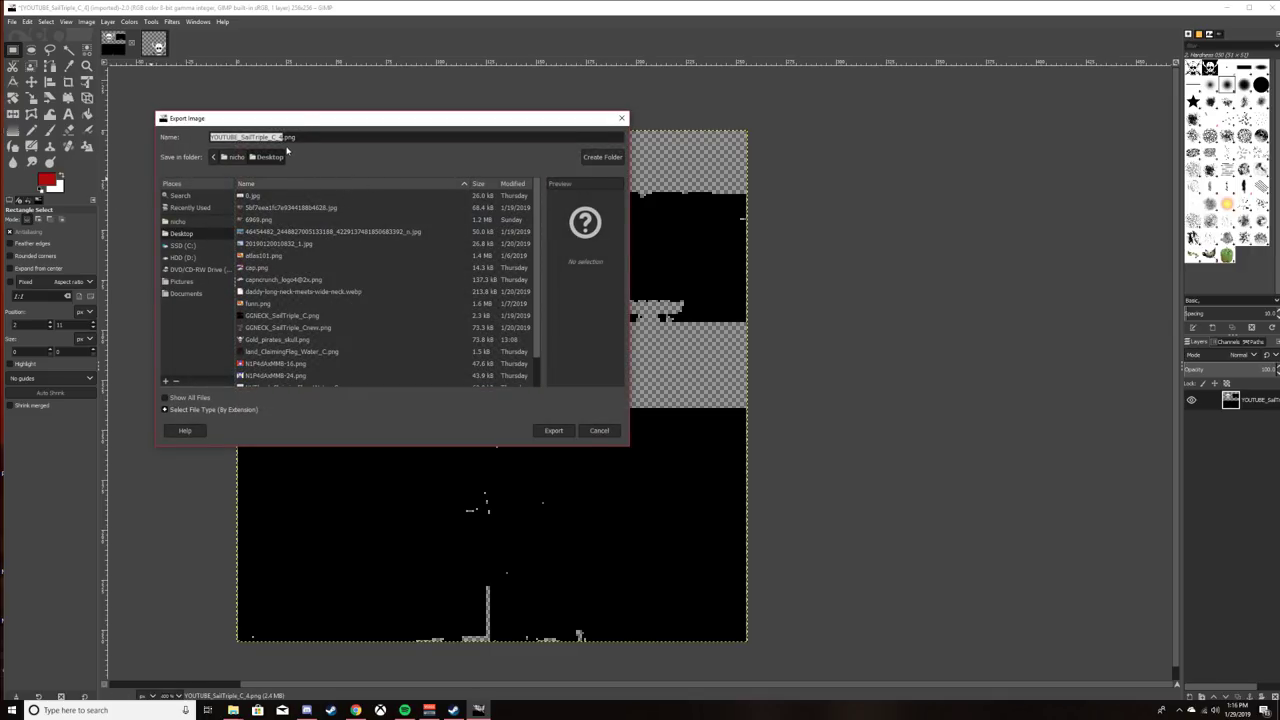
{"action": "type", "text": "new4"}
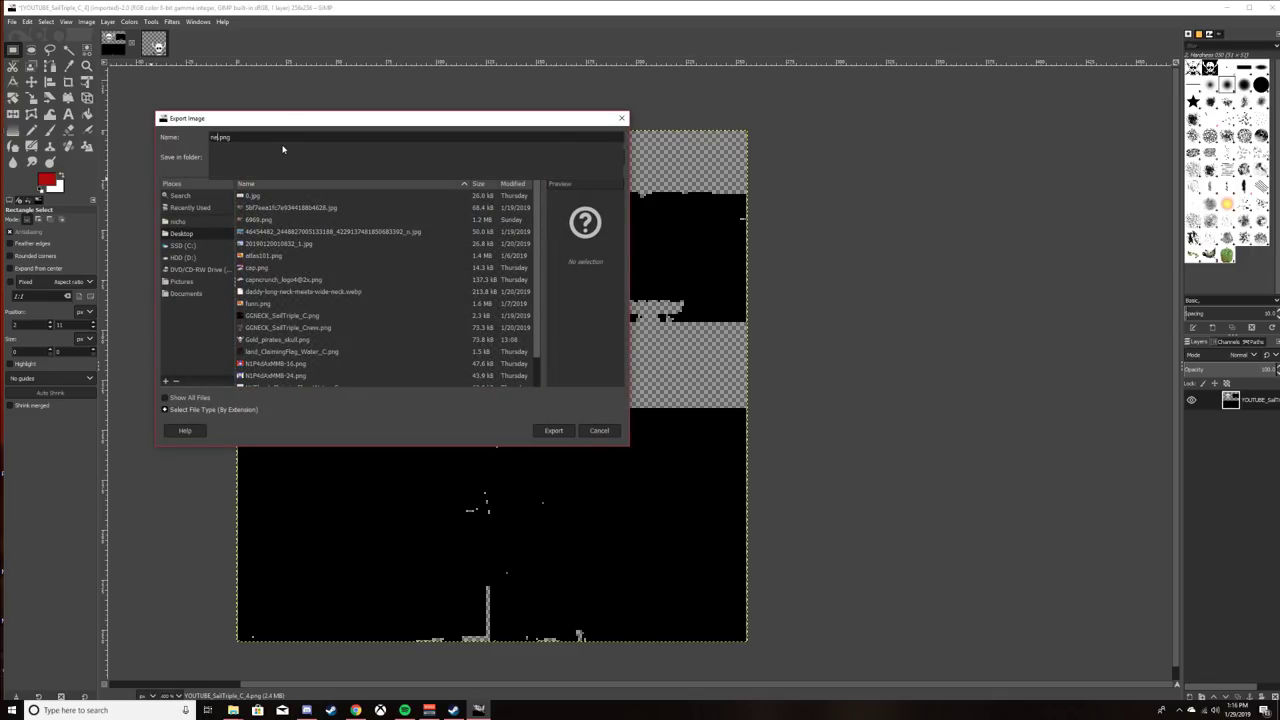
{"action": "key", "text": "BackSpace"}
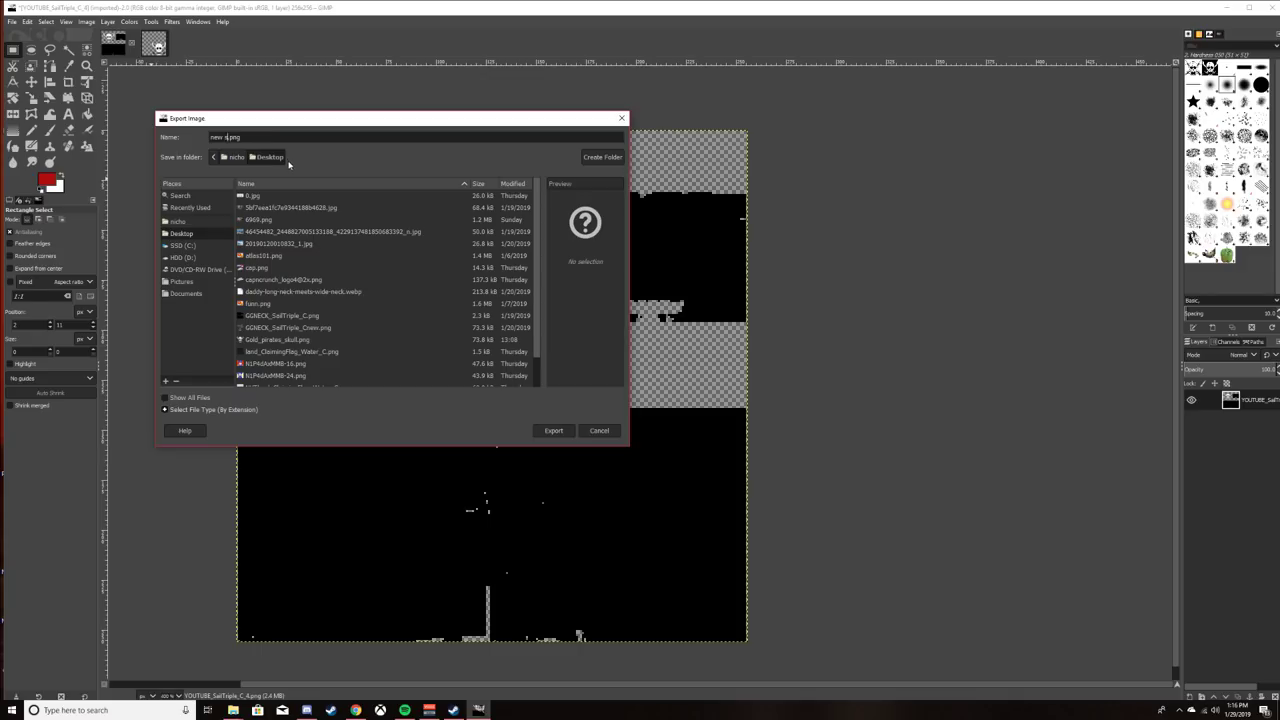
{"action": "key", "text": "BackSpace"}
{"action": "type", "text": "y"}
{"action": "left_click", "coordinate": [551, 431]}
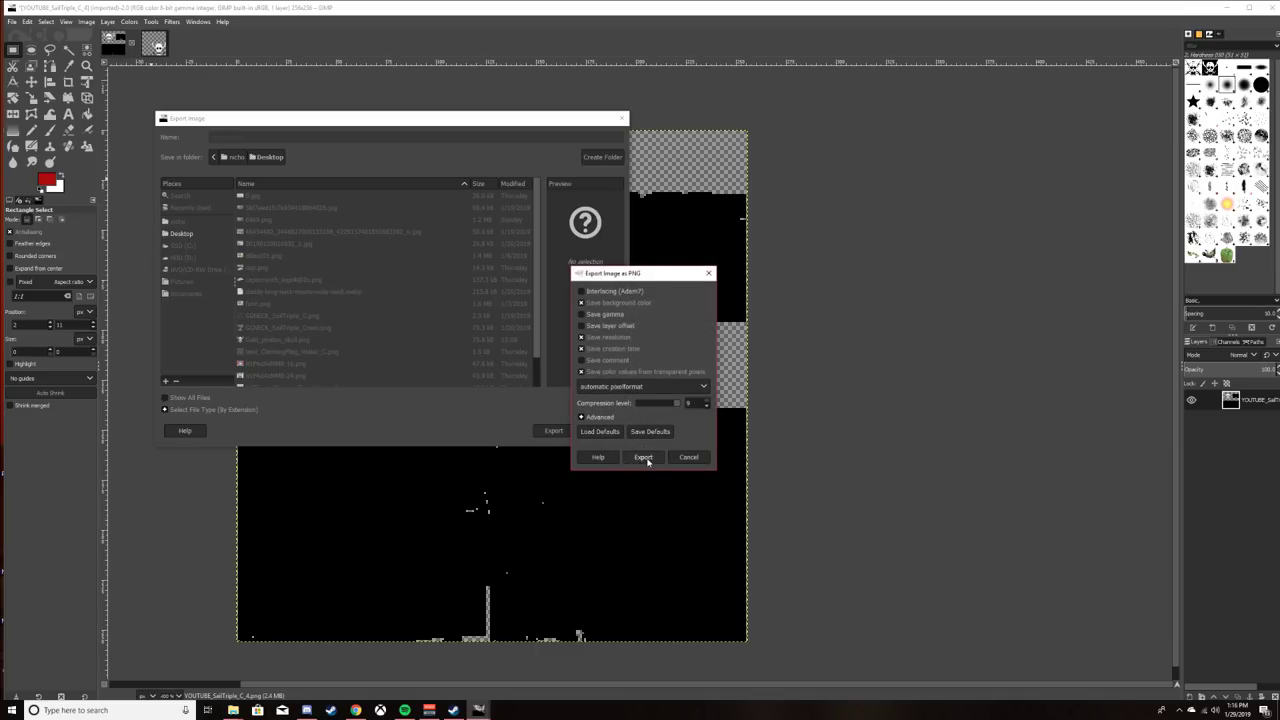
{"action": "left_click", "coordinate": [645, 458]}
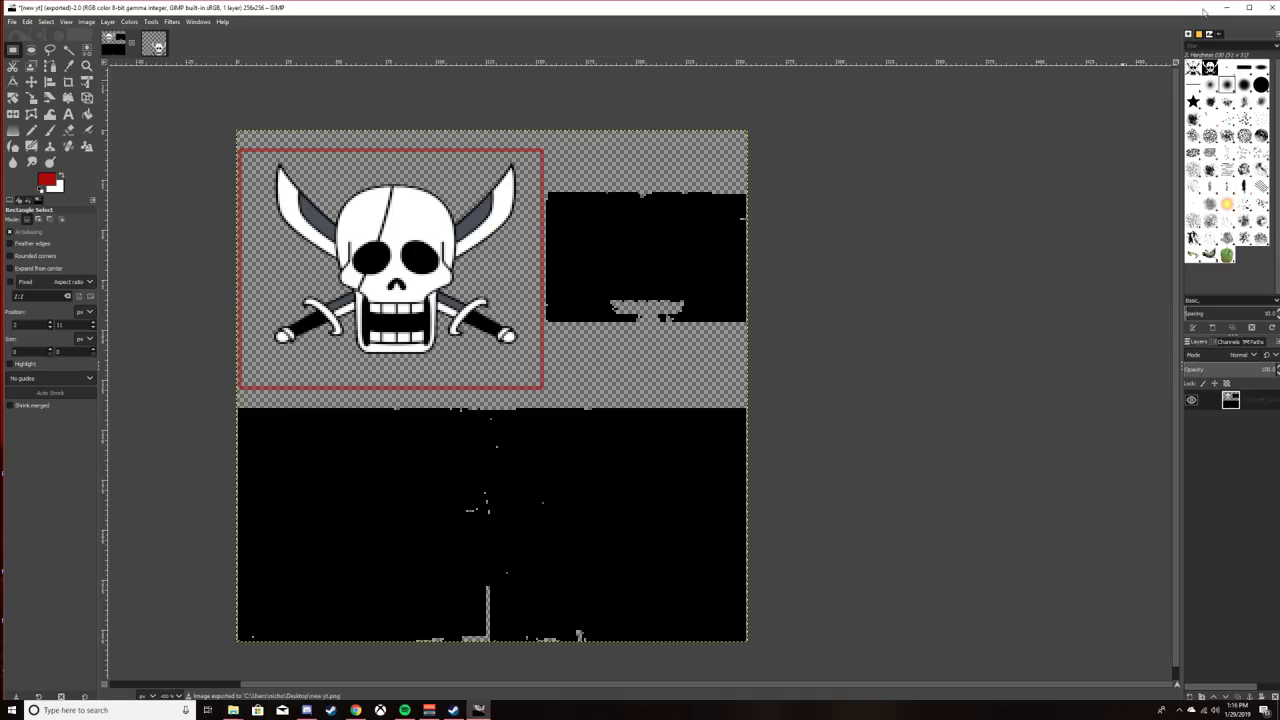
{"action": "left_click", "coordinate": [1226, 8]}
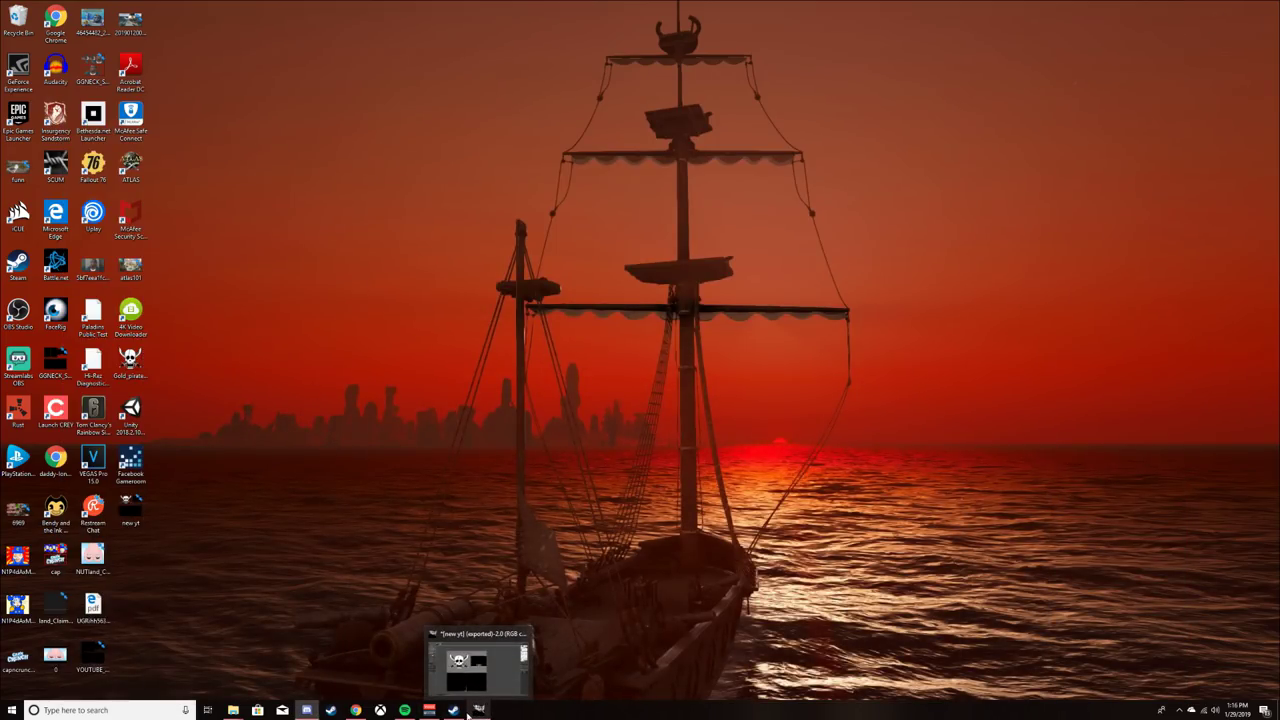
Step: Load YOUTUBE_SailTriple_C_4.pnt from the MyPaintings folder in ARKpnt Editor
{"action": "left_click", "coordinate": [133, 710]}
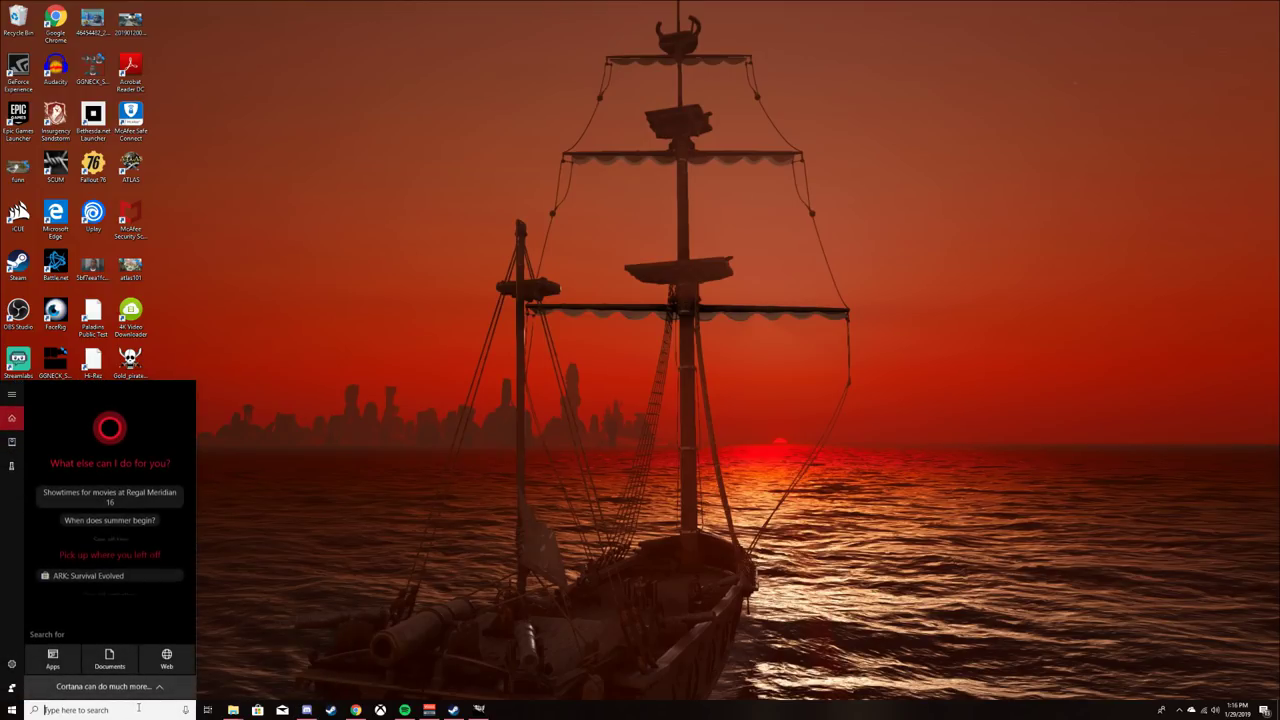
{"action": "left_click", "coordinate": [233, 710]}
{"action": "left_click", "coordinate": [244, 688]}
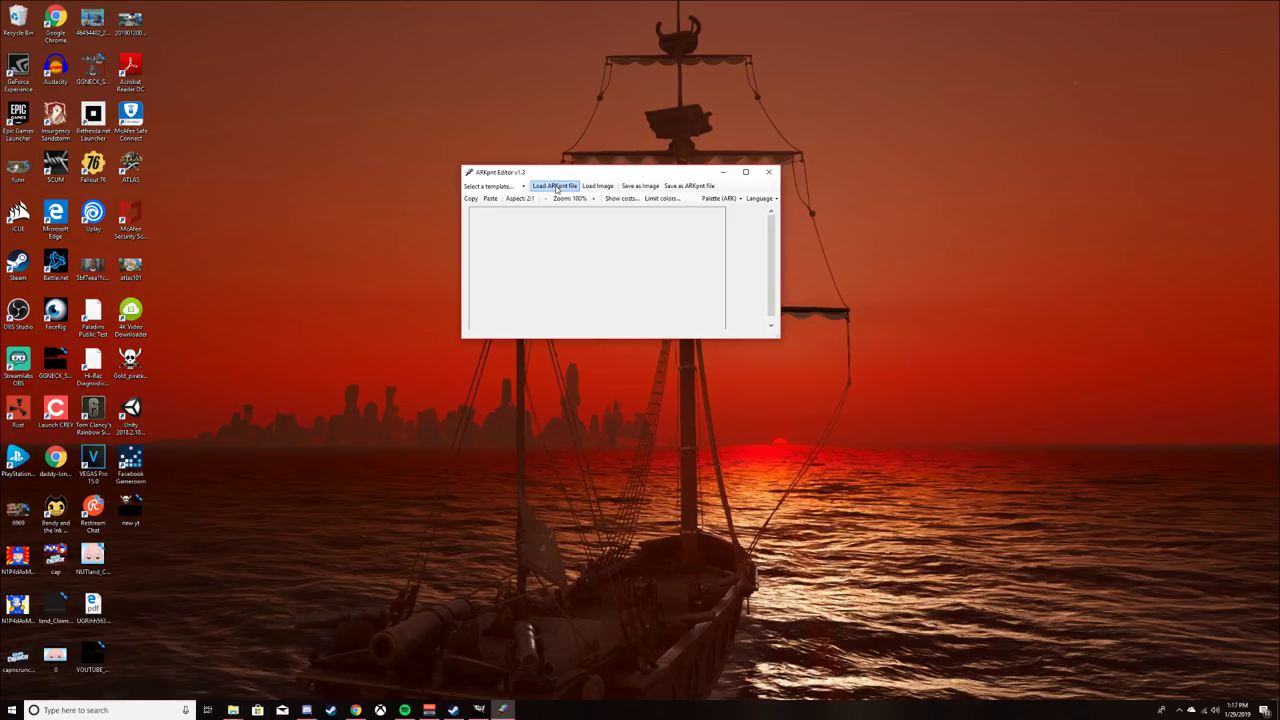
{"action": "left_click", "coordinate": [787, 204]}
{"action": "right_click", "coordinate": [787, 204]}
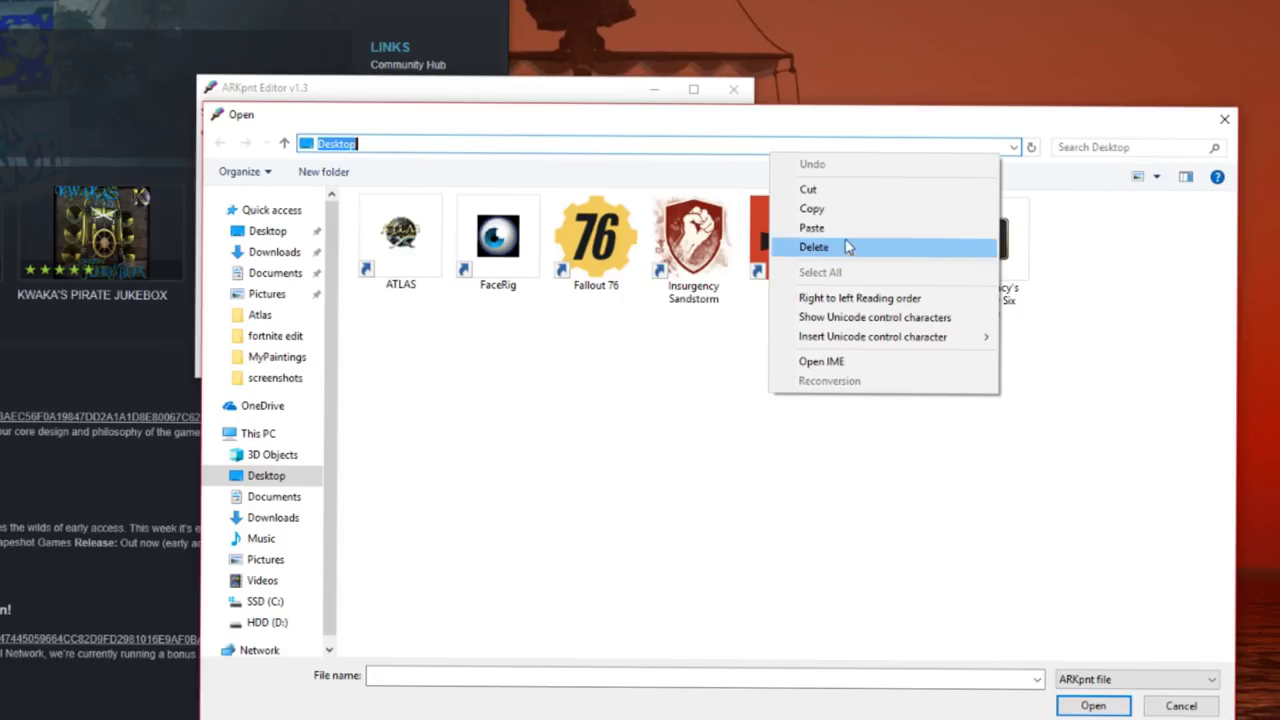
{"action": "left_click", "coordinate": [900, 228]}
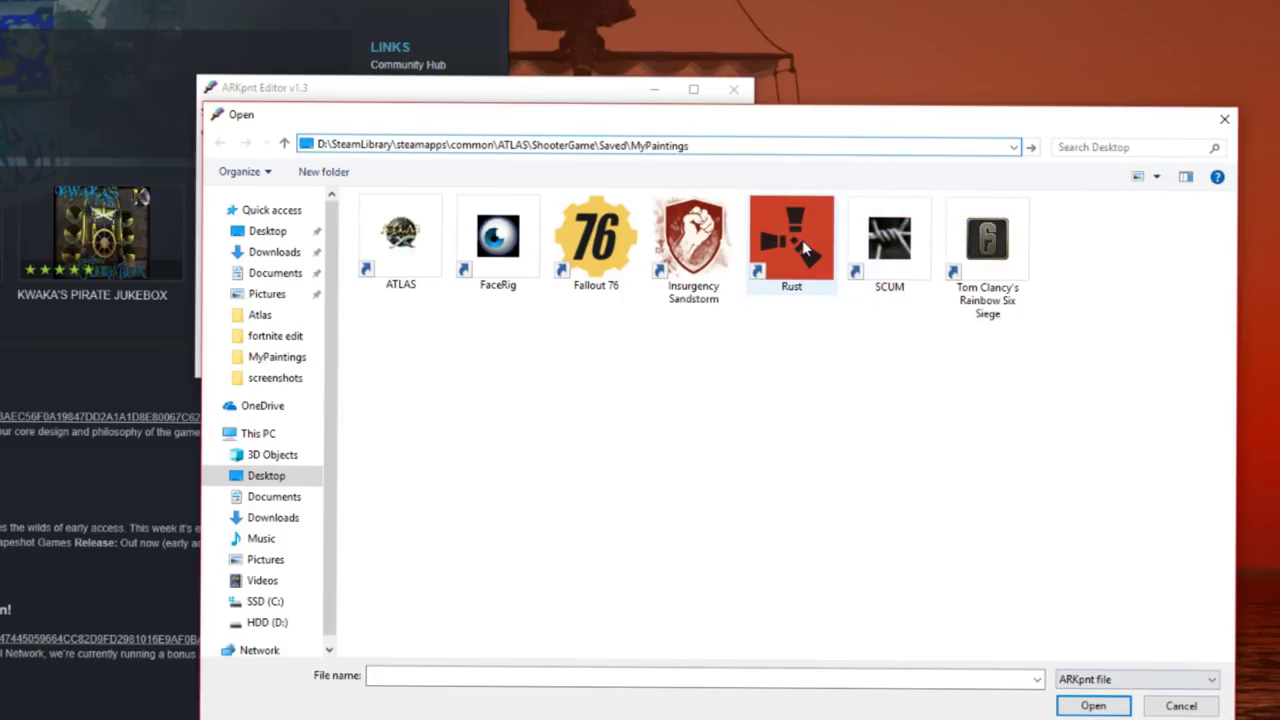
{"action": "key", "text": "Return"}
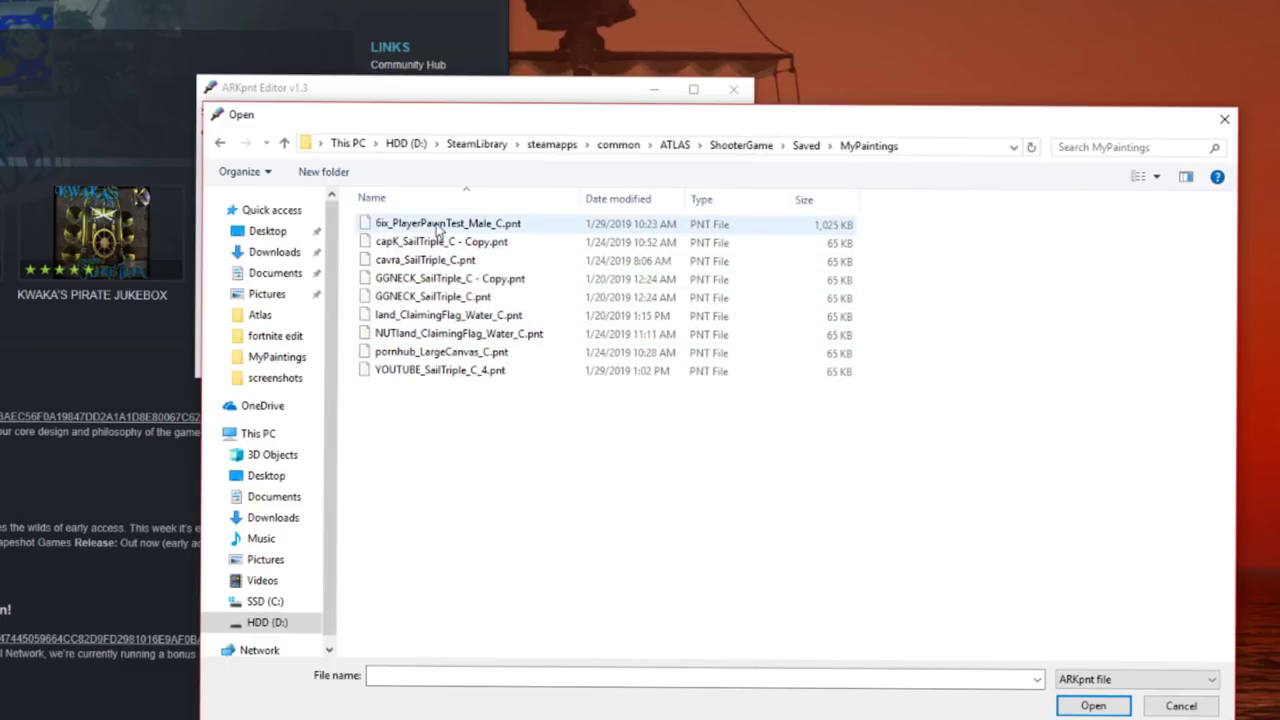
{"action": "double_click", "coordinate": [428, 371]}
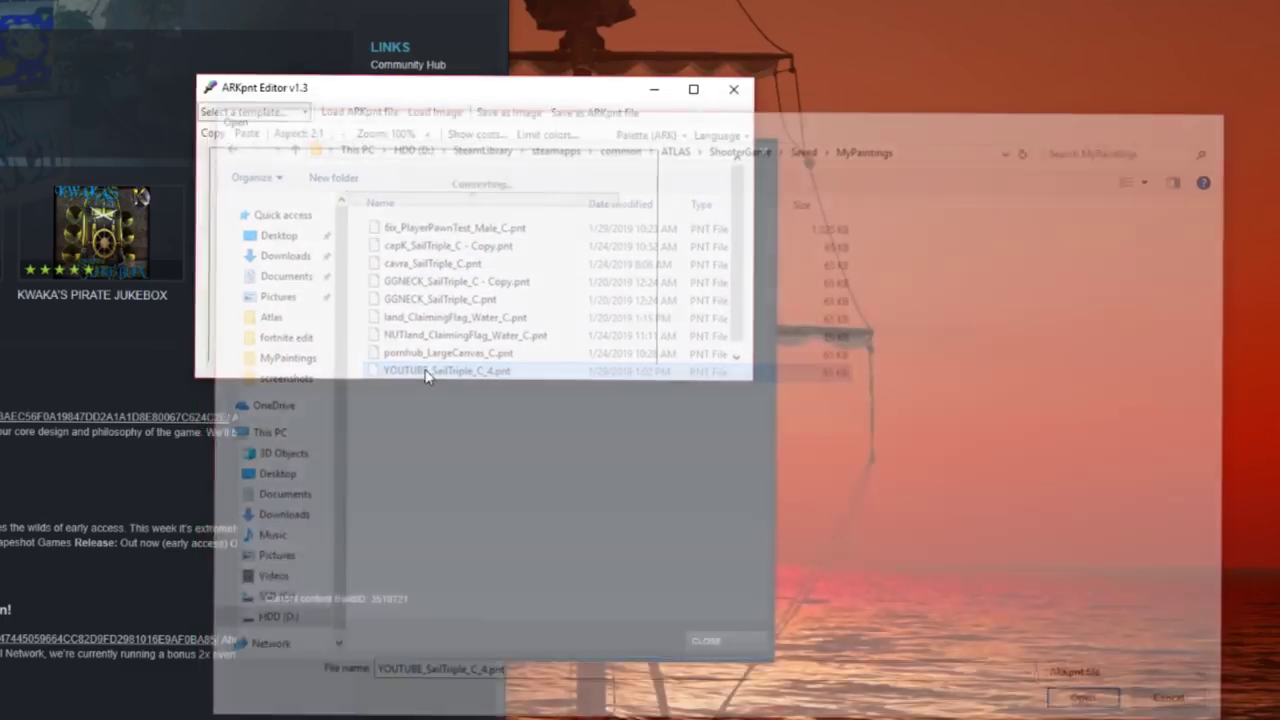
Step: Load the new yt image from the Desktop into the editor
{"action": "left_click", "coordinate": [424, 114]}
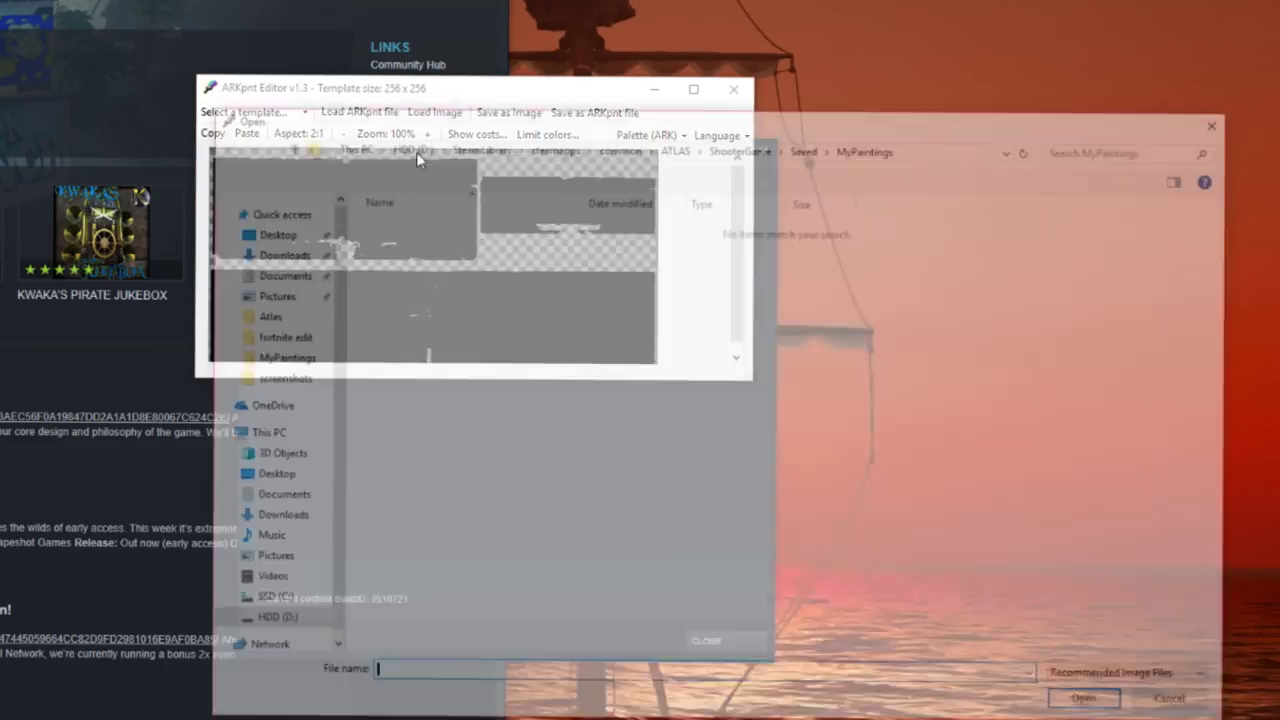
{"action": "left_click", "coordinate": [268, 232]}
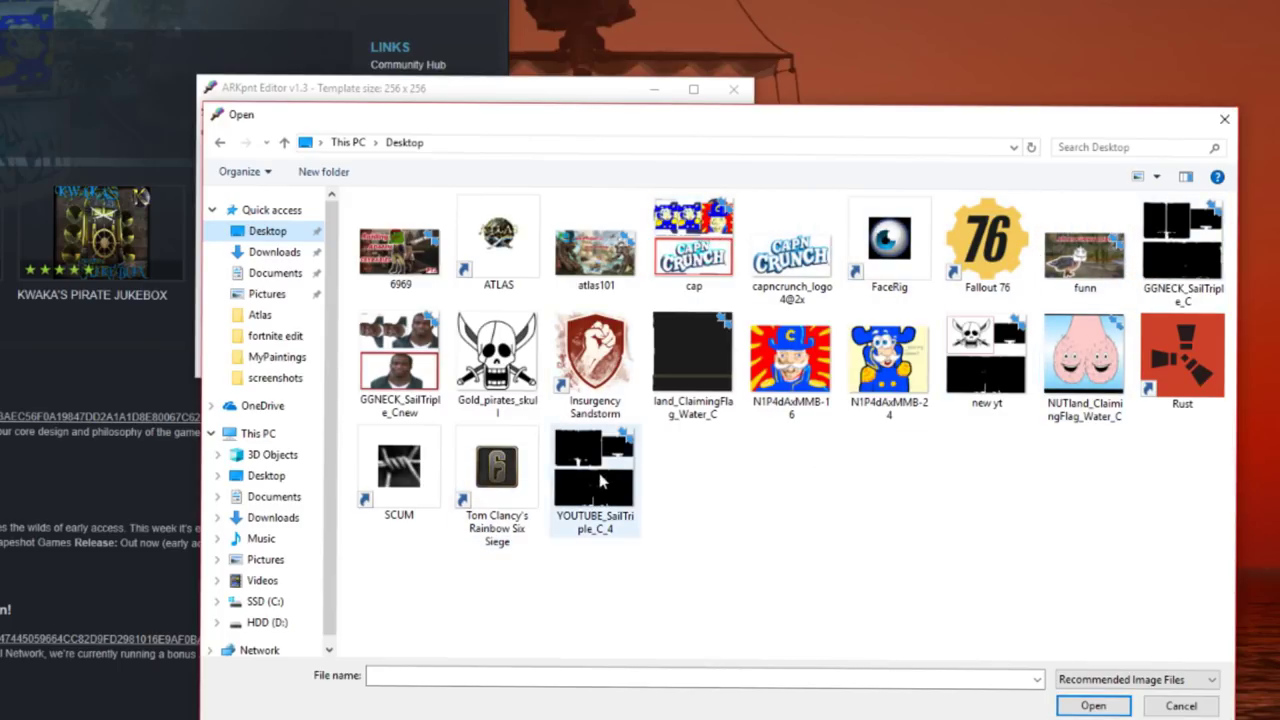
{"action": "double_click", "coordinate": [982, 372]}
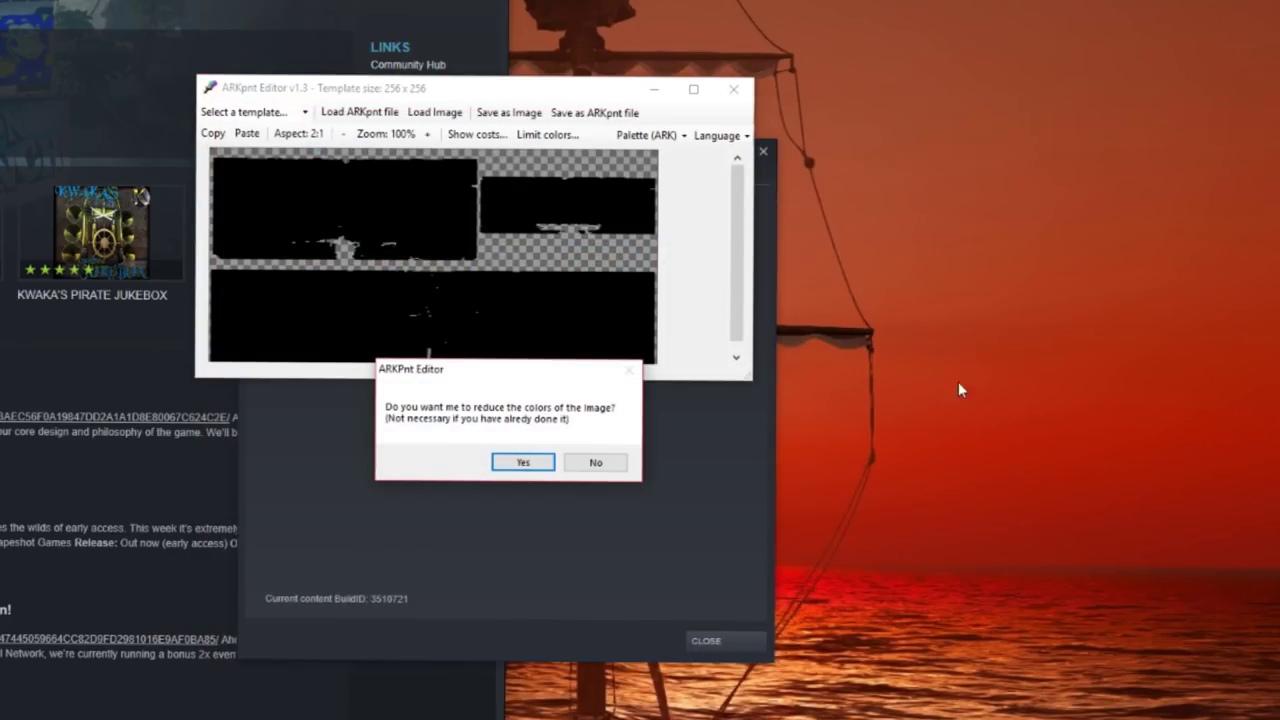
Step: Reduce the skull image to 6 of 25 colours, dropping Brown and adding Silver
{"action": "left_click", "coordinate": [522, 463]}
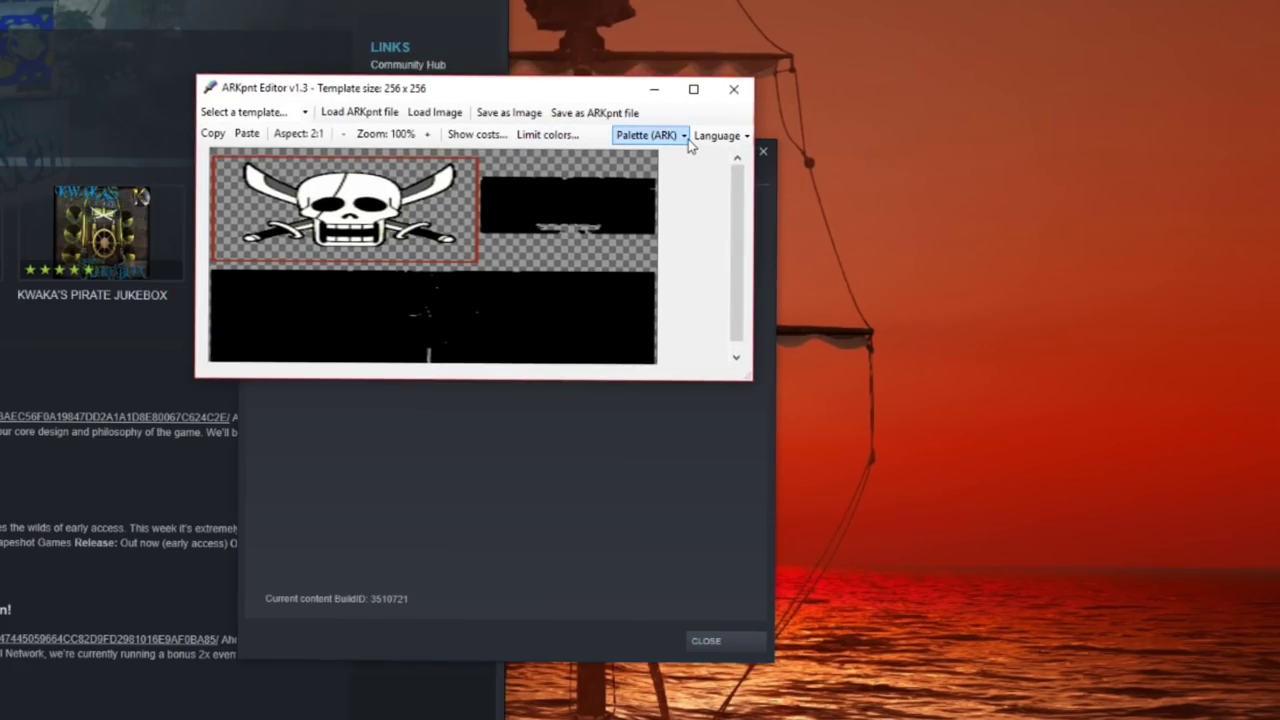
{"action": "left_click", "coordinate": [548, 136]}
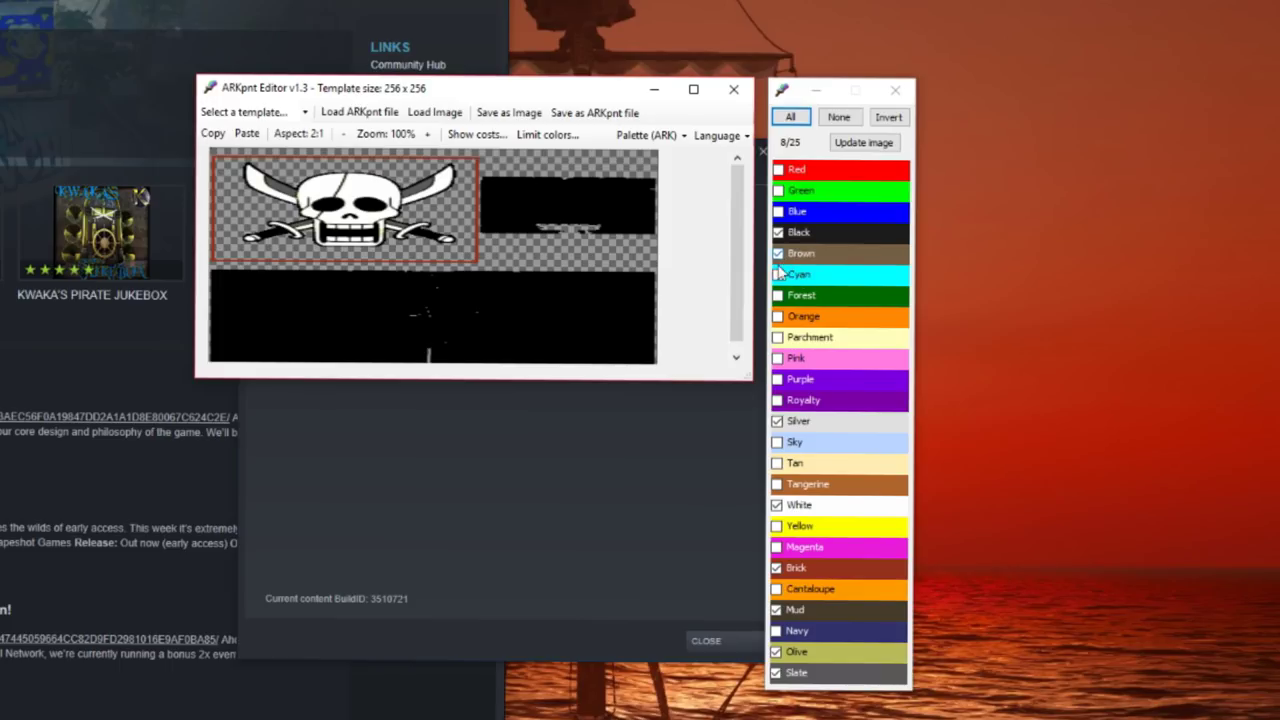
{"action": "left_click", "coordinate": [778, 254]}
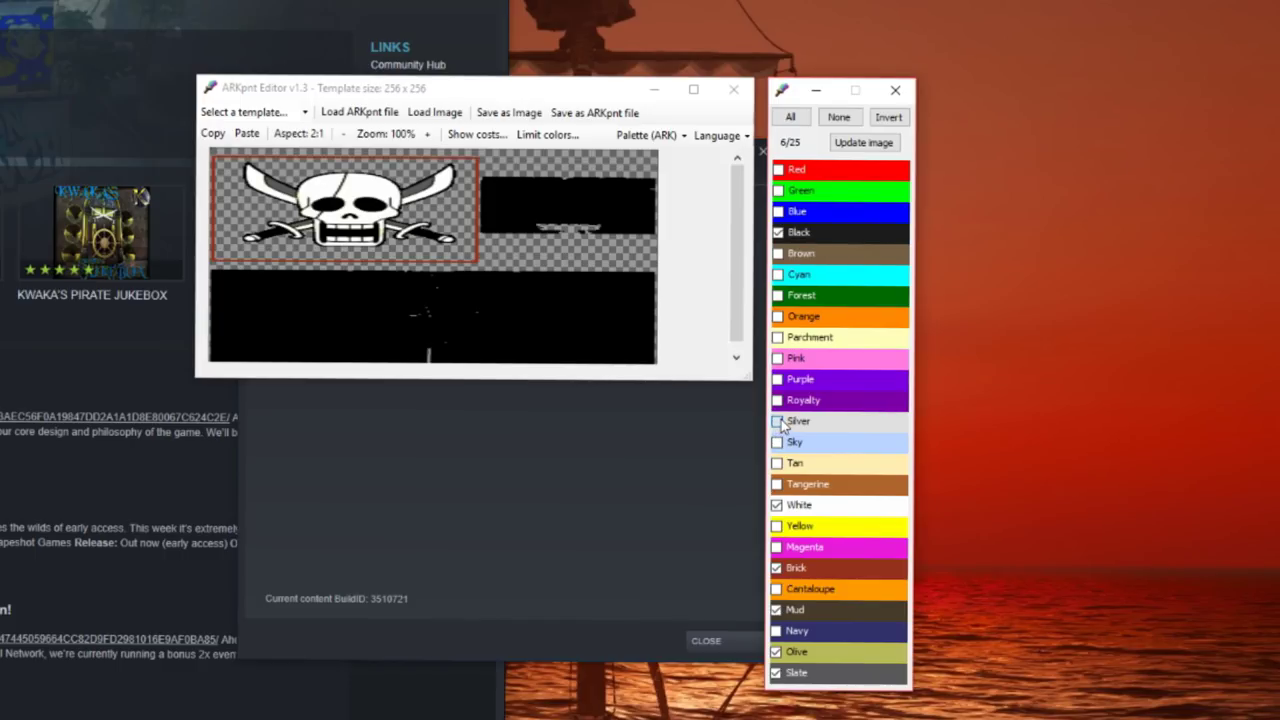
{"action": "left_click", "coordinate": [778, 422]}
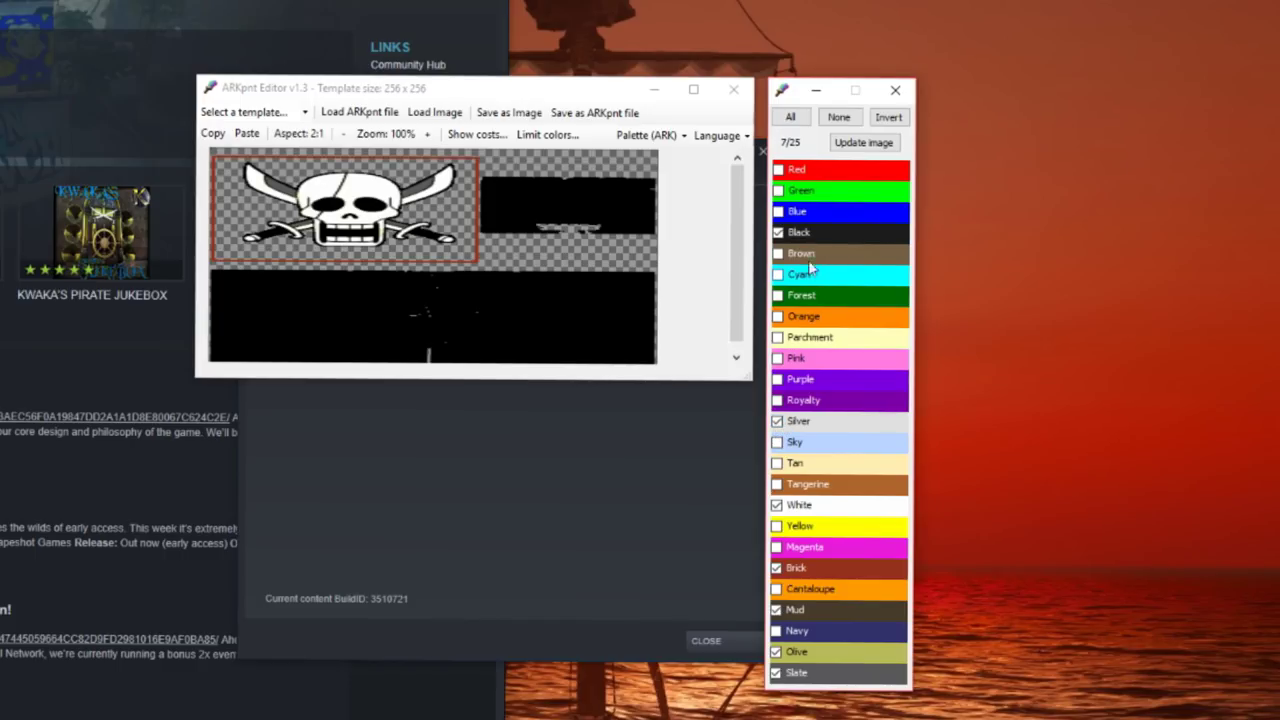
{"action": "left_click", "coordinate": [858, 145]}
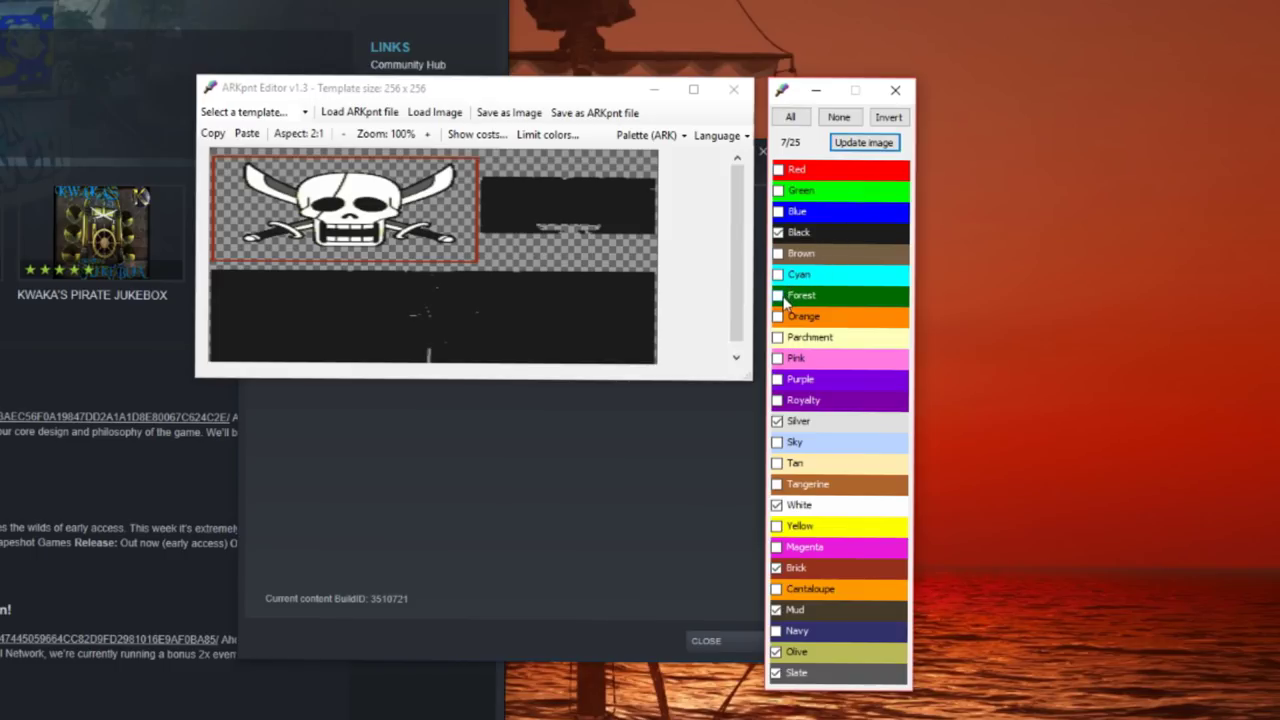
{"action": "left_click", "coordinate": [778, 253]}
{"action": "left_click", "coordinate": [862, 142]}
{"action": "left_click", "coordinate": [872, 145]}
{"action": "left_click", "coordinate": [863, 142]}
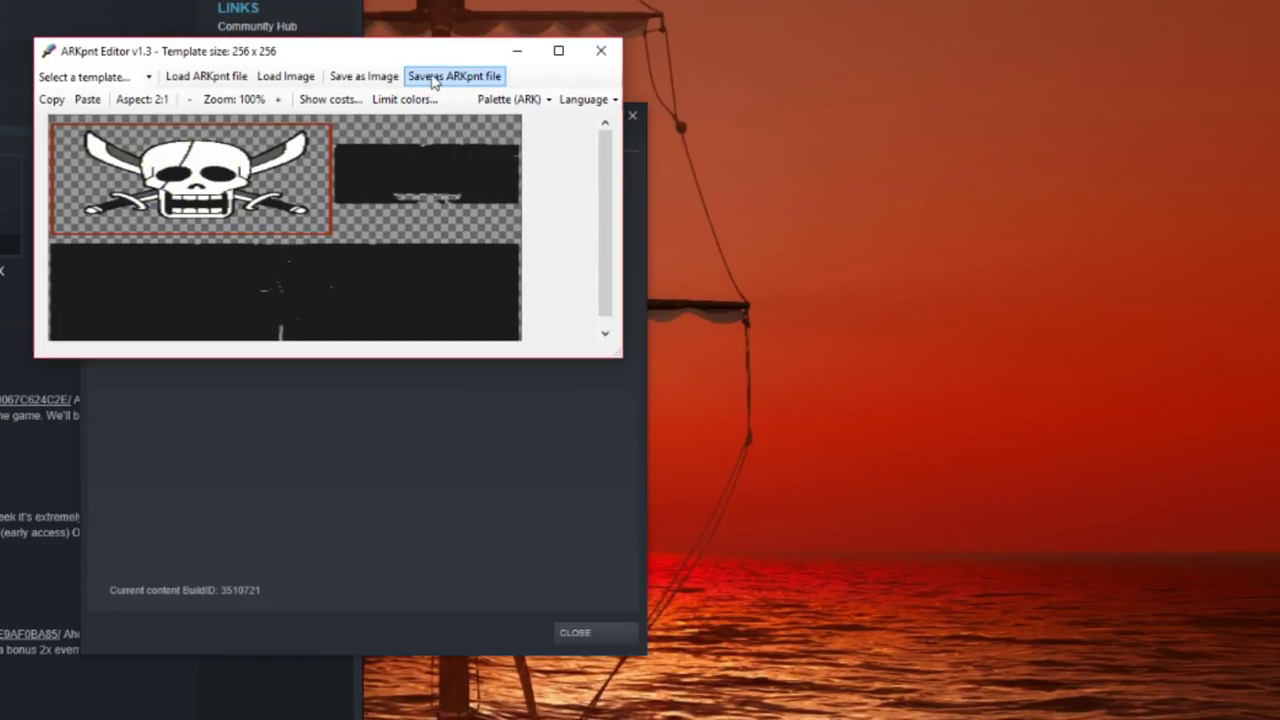
{"action": "left_click", "coordinate": [433, 80]}
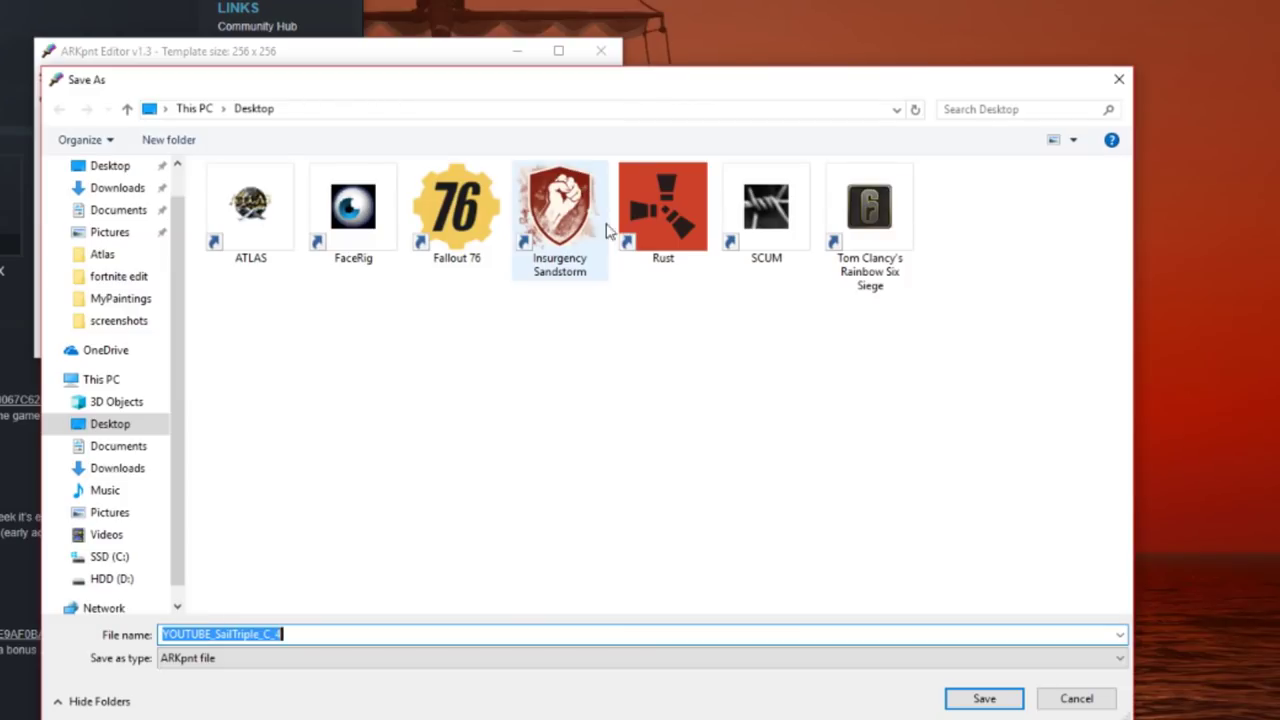
Step: Overwrite YOUTUBE_SailTriple_C_4.pnt in the ATLAS MyPaintings folder with the skull painting
{"action": "left_click", "coordinate": [288, 110]}
{"action": "right_click", "coordinate": [288, 110]}
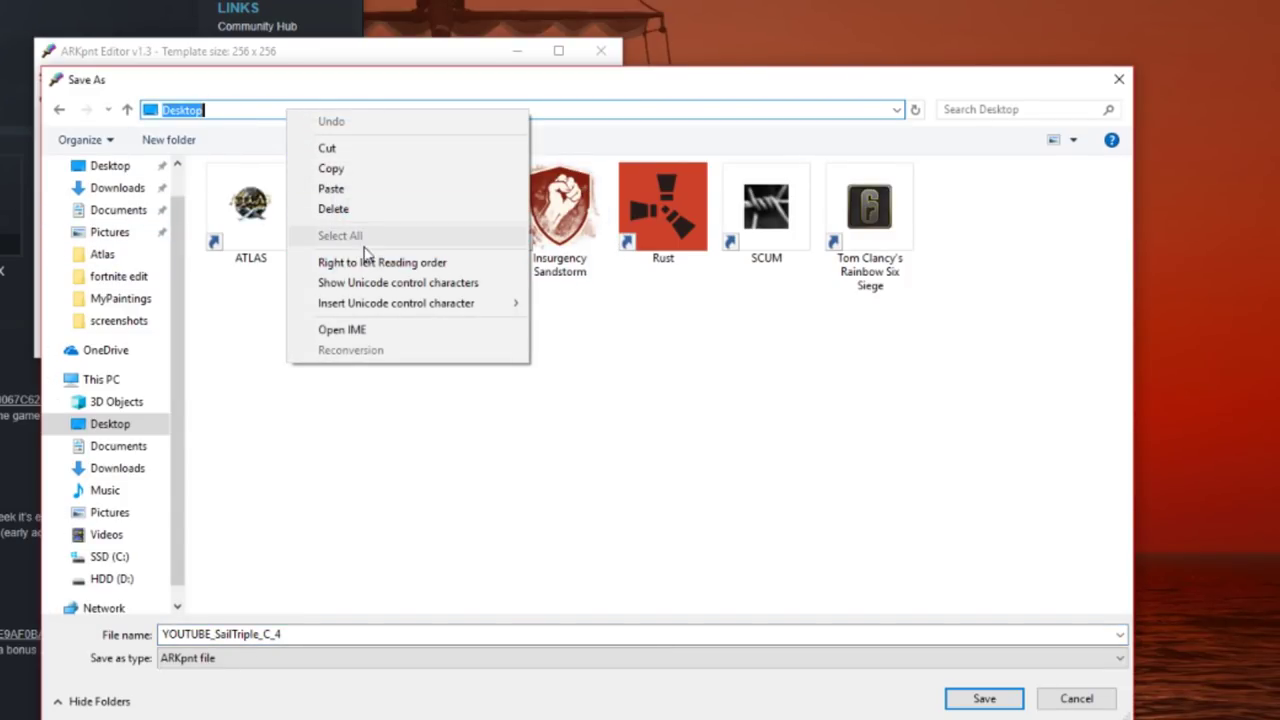
{"action": "left_click", "coordinate": [366, 190]}
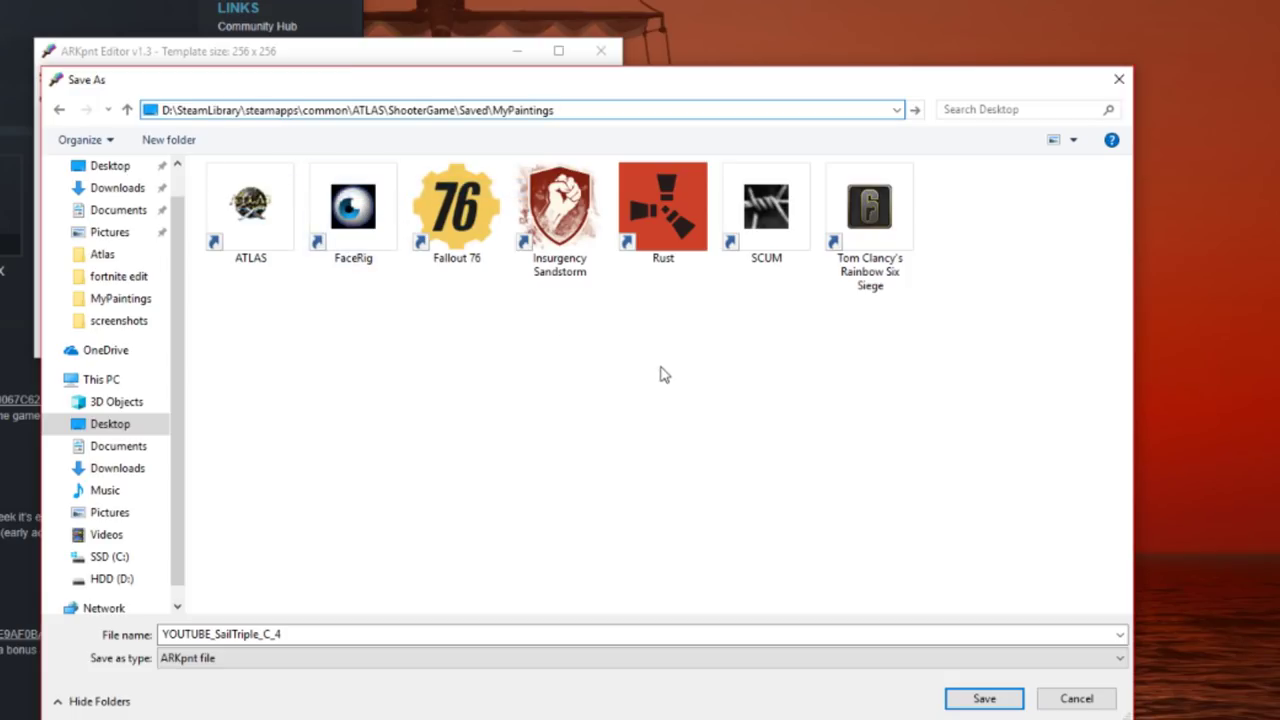
{"action": "key", "text": "Return"}
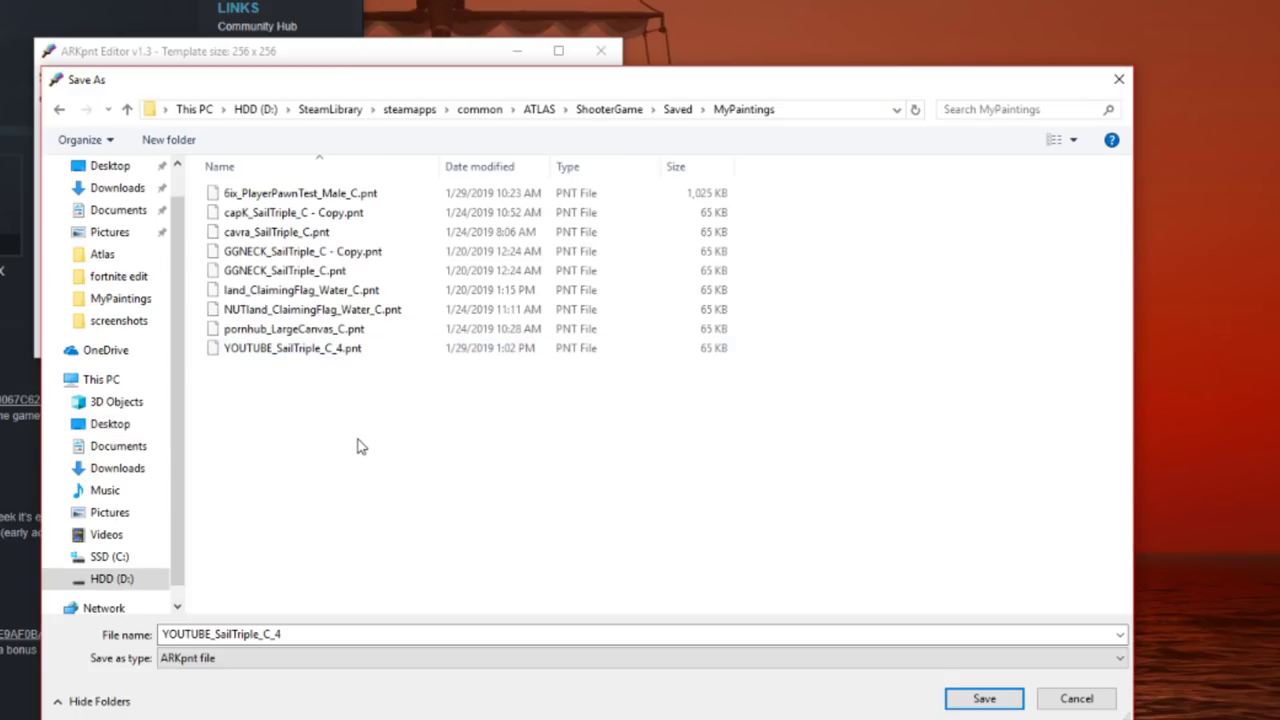
{"action": "left_click", "coordinate": [338, 351]}
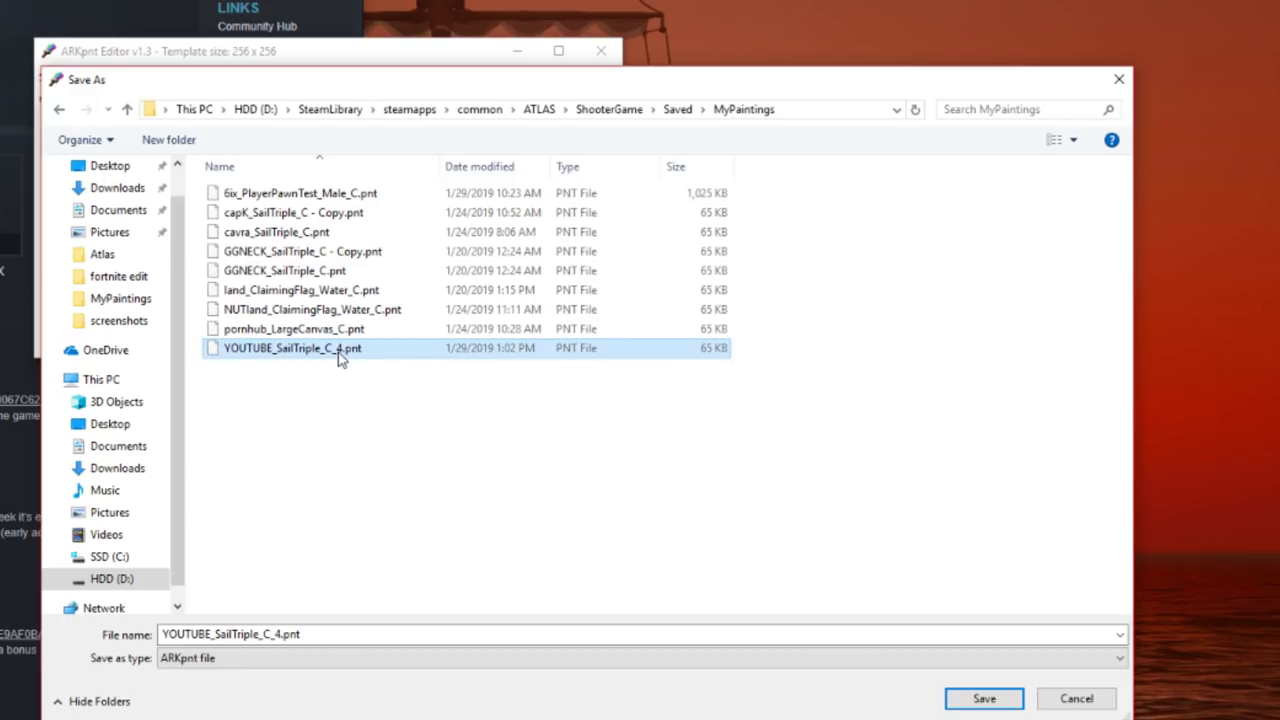
{"action": "left_click", "coordinate": [982, 699]}
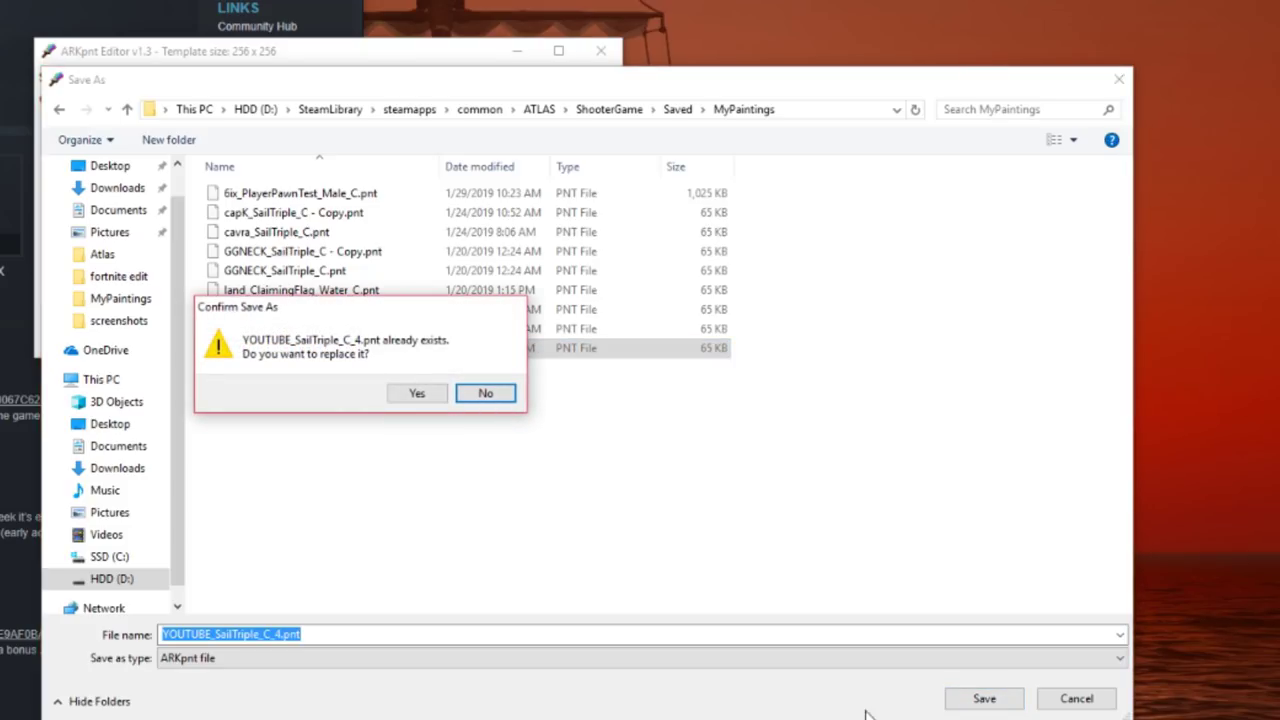
{"action": "left_click", "coordinate": [414, 396]}
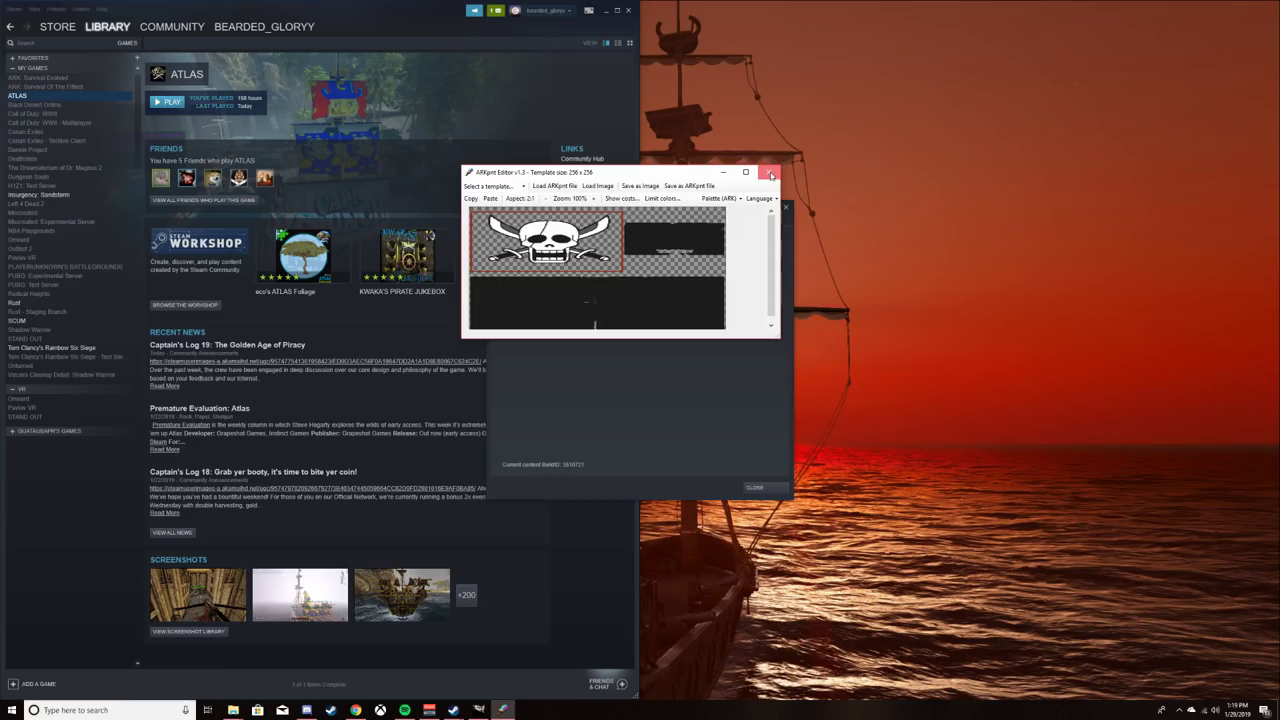
Step: Close ARKpnt Editor and Steam, launch ATLAS, and queue two coloring dyes in the cooking pot
{"action": "left_click", "coordinate": [603, 57]}
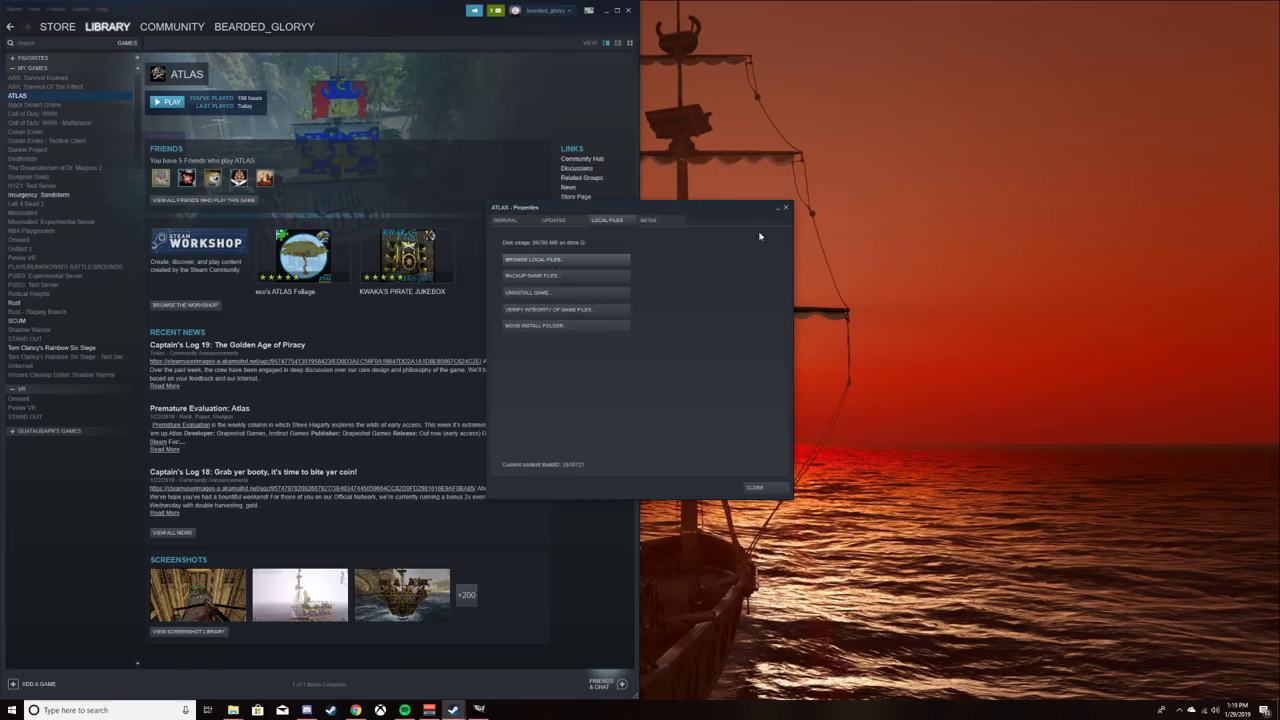
{"action": "left_click", "coordinate": [787, 208]}
{"action": "left_click", "coordinate": [453, 710]}
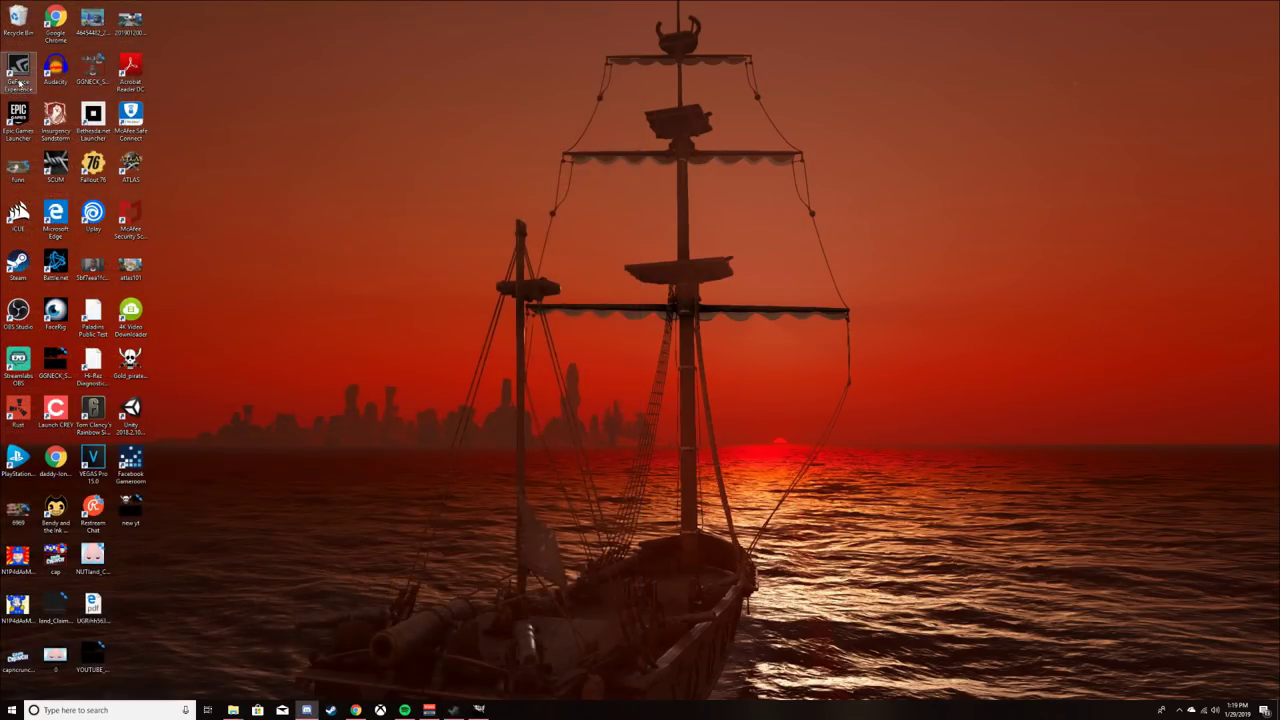
{"action": "double_click", "coordinate": [133, 172]}
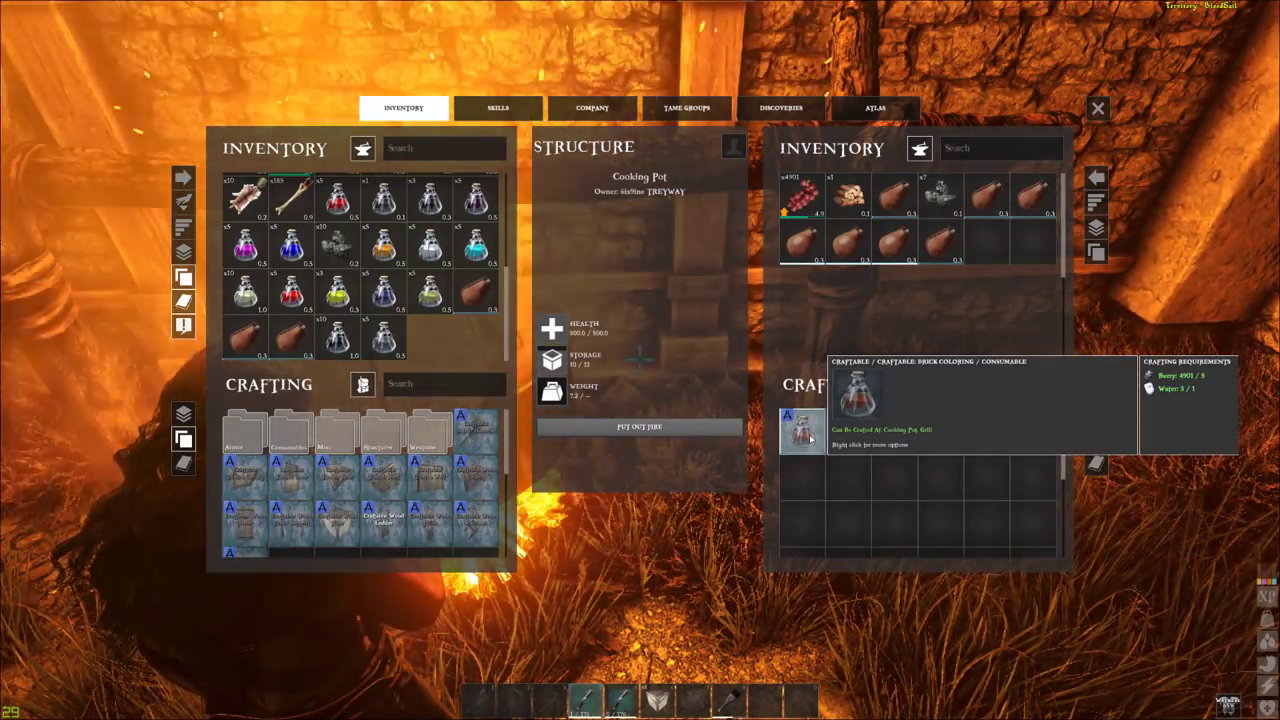
{"action": "left_click", "coordinate": [849, 433]}
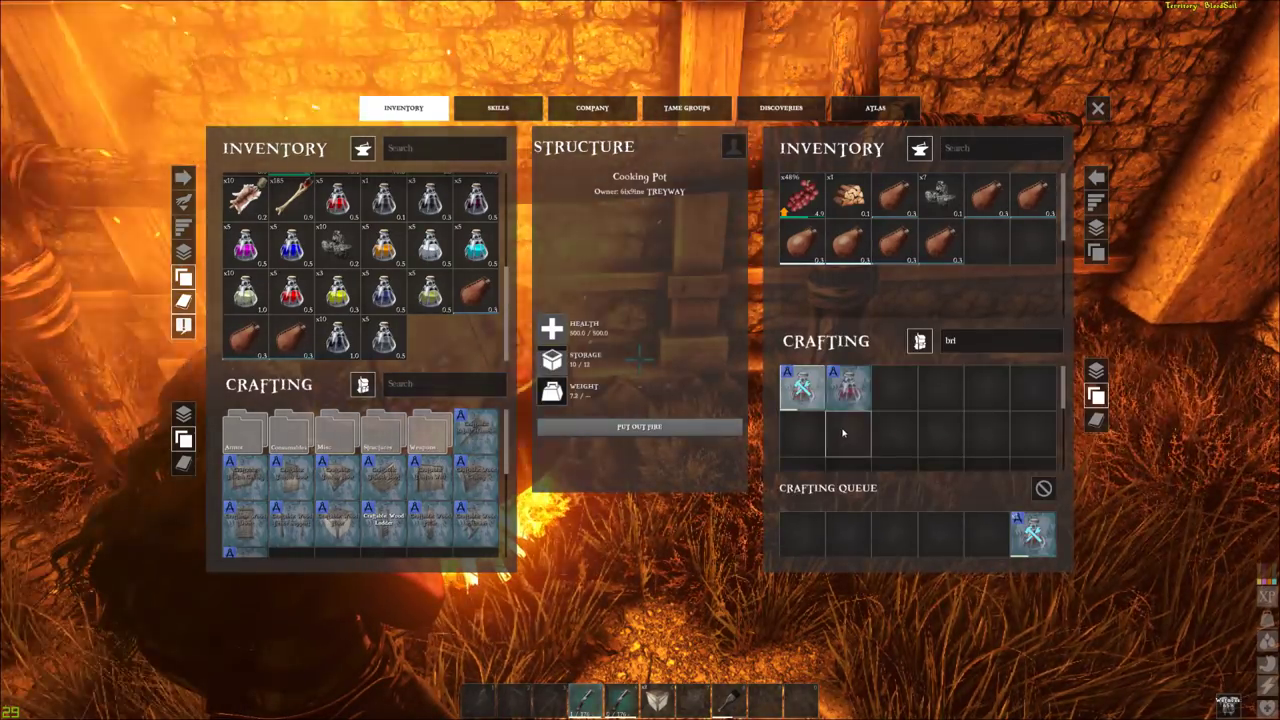
{"action": "left_click", "coordinate": [848, 397]}
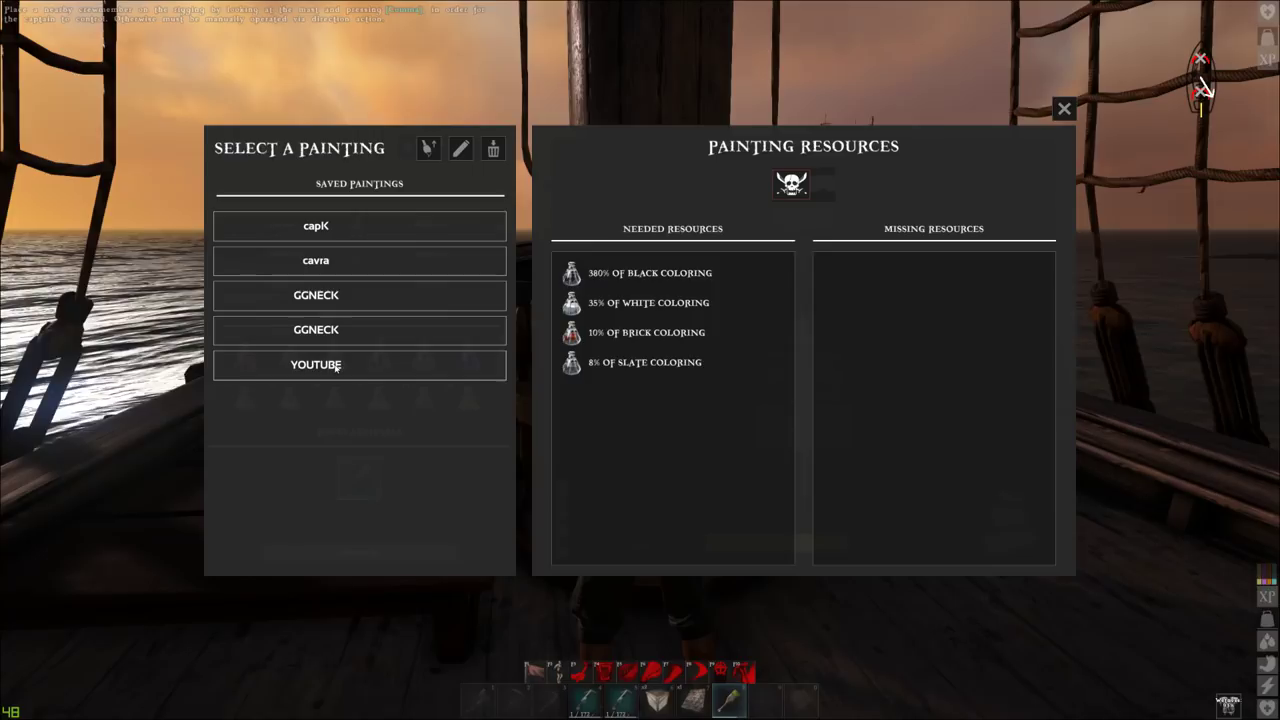
Step: Apply the YOUTUBE skull painting to the large sail, inspect the preview, then close it
{"action": "left_click", "coordinate": [437, 231]}
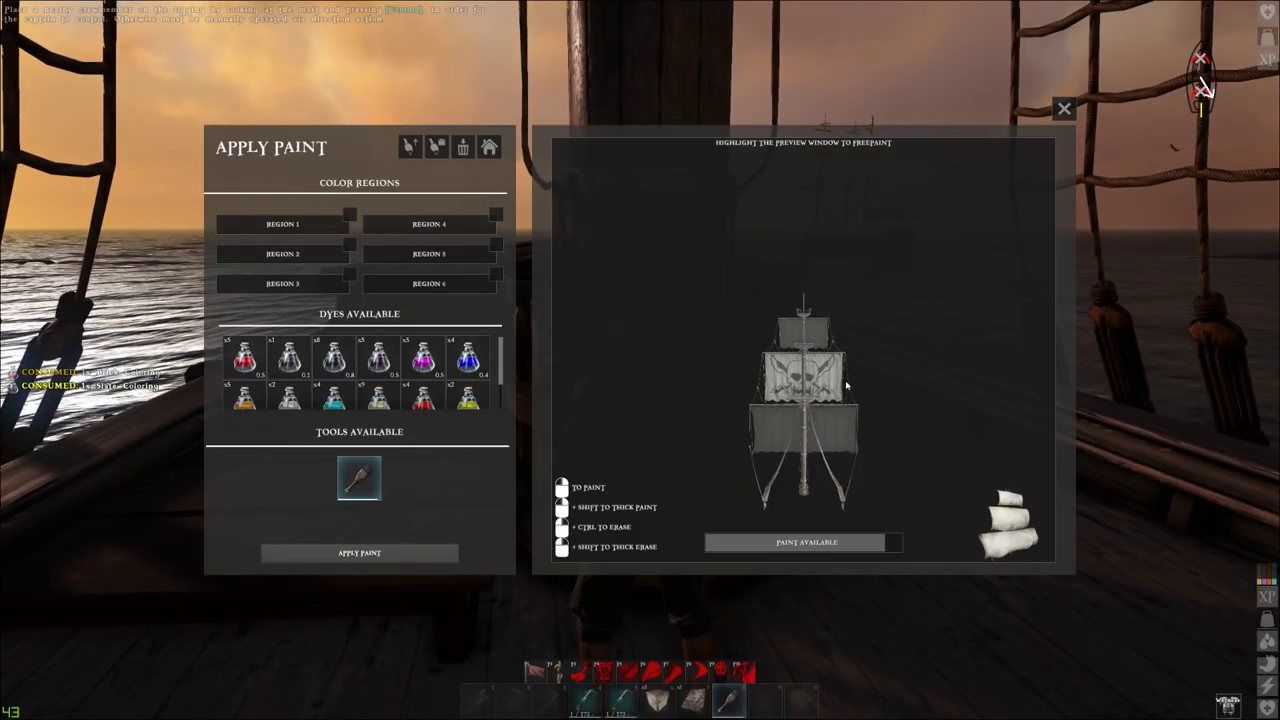
{"action": "scroll", "coordinate": [846, 385], "scroll_direction": "up", "scroll_amount": 5}
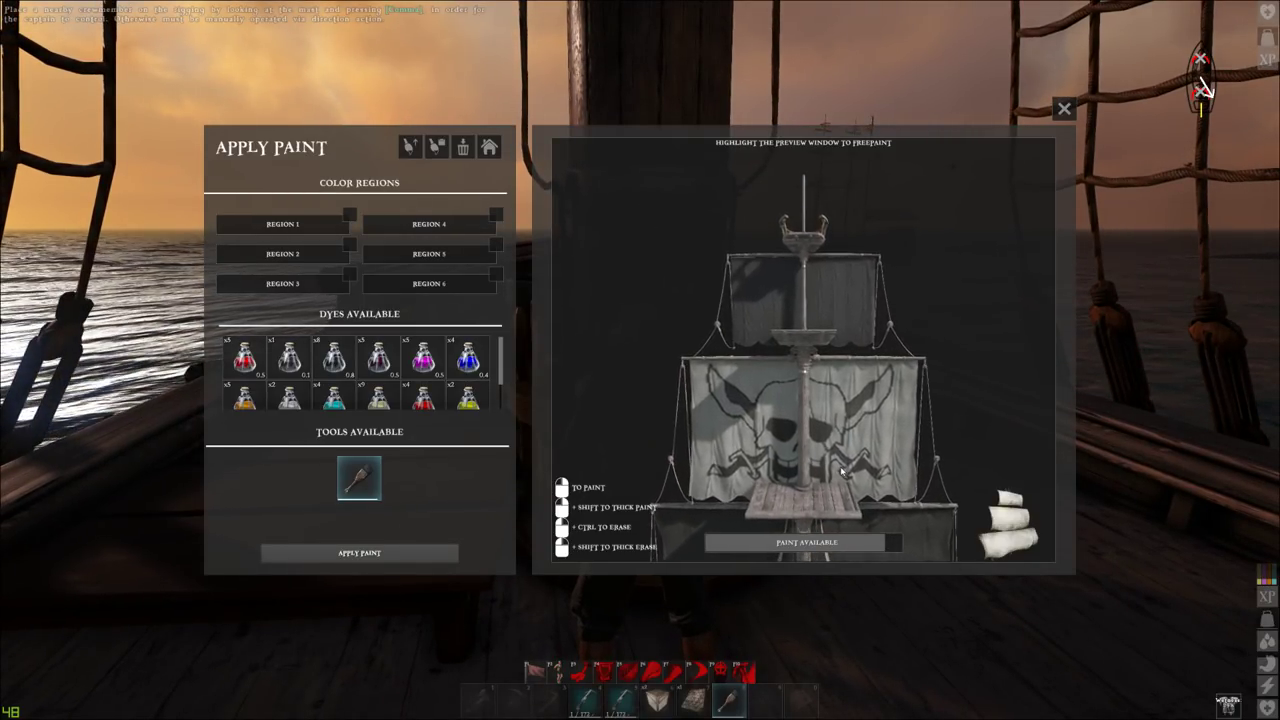
{"action": "scroll", "coordinate": [843, 472], "scroll_direction": "up", "scroll_amount": 4}
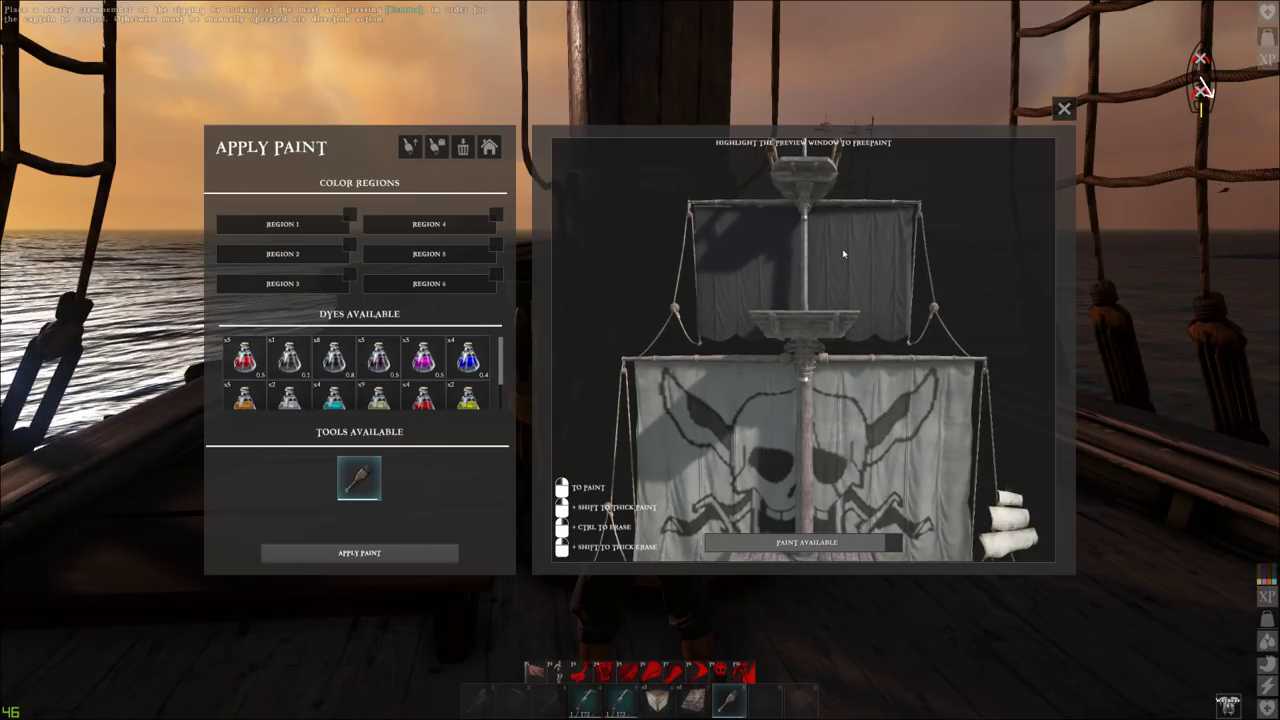
{"action": "scroll", "coordinate": [823, 266], "scroll_direction": "down", "scroll_amount": 3}
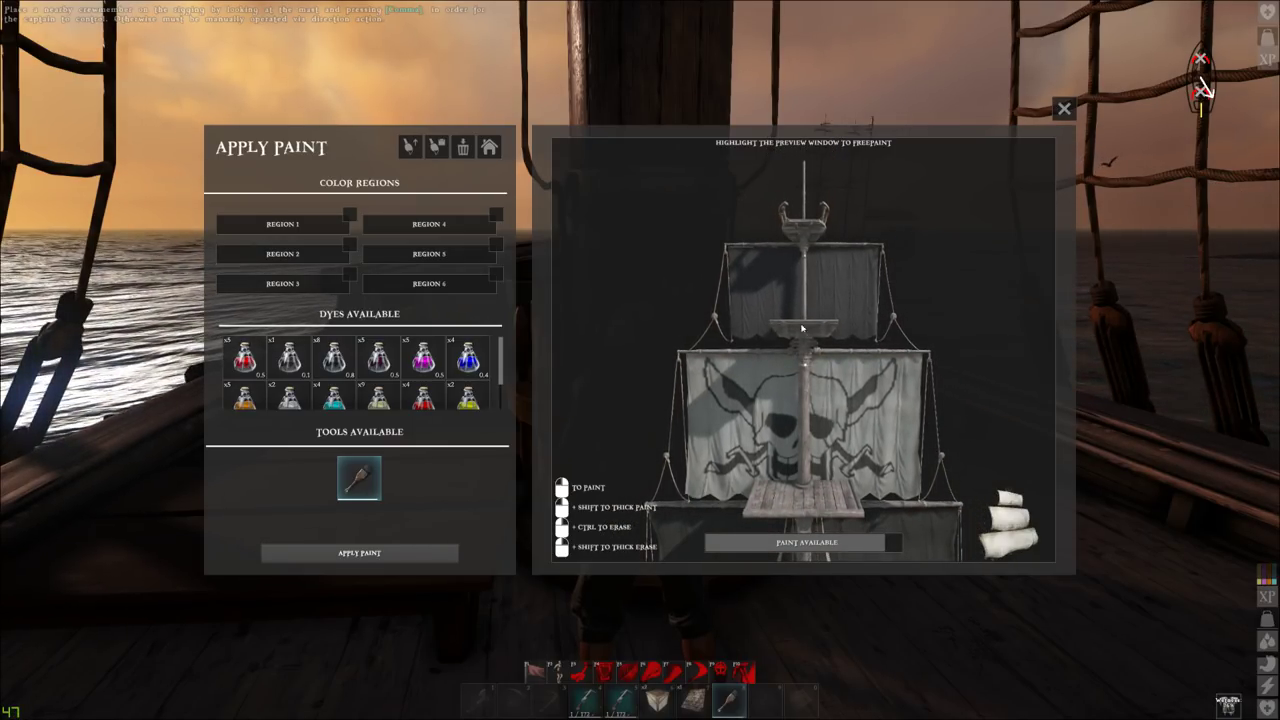
{"action": "key", "text": "Escape"}
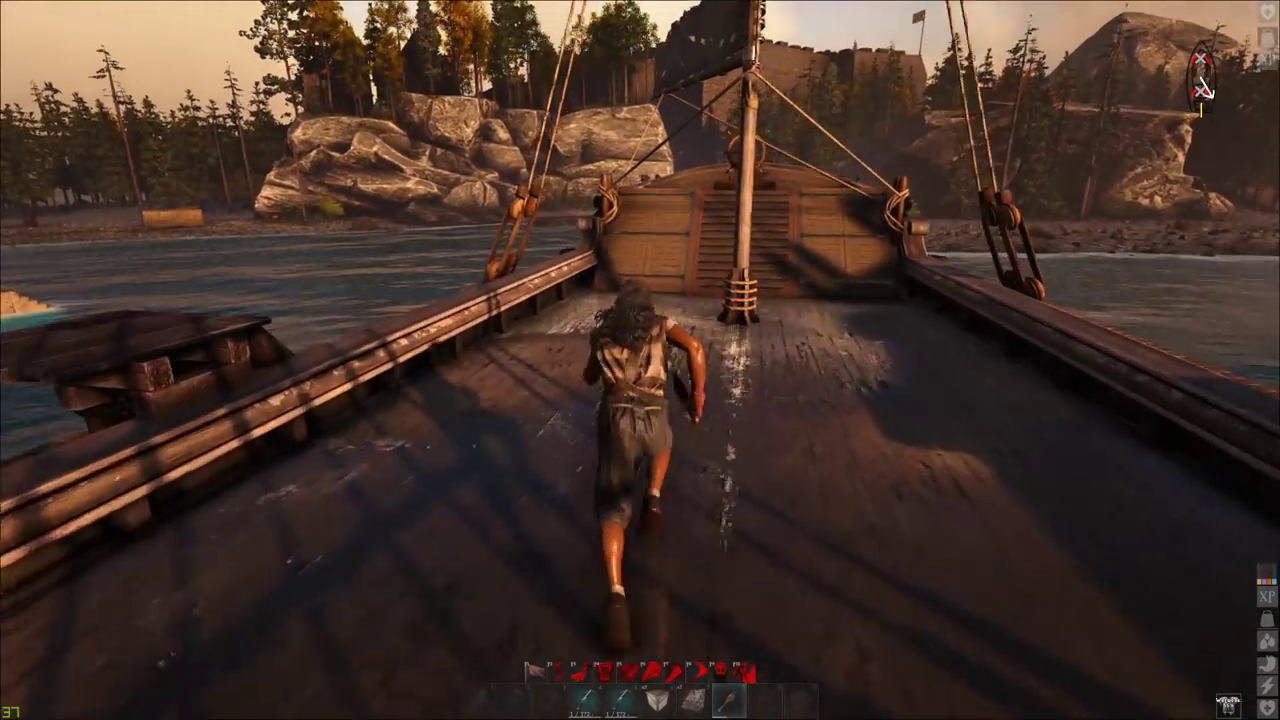
Step: Walk to the steering wheel, take control, and pull the camera back to view the skull sail
{"action": "key", "text": "w"}
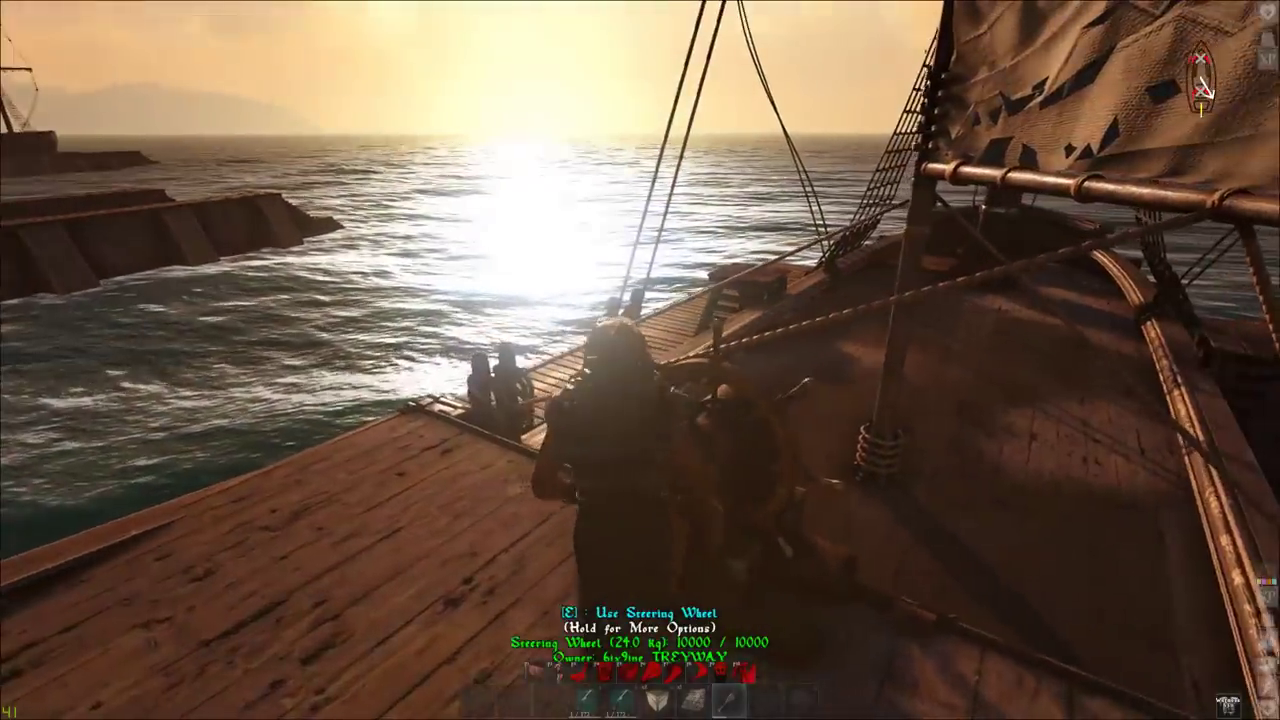
{"action": "key", "text": "e"}
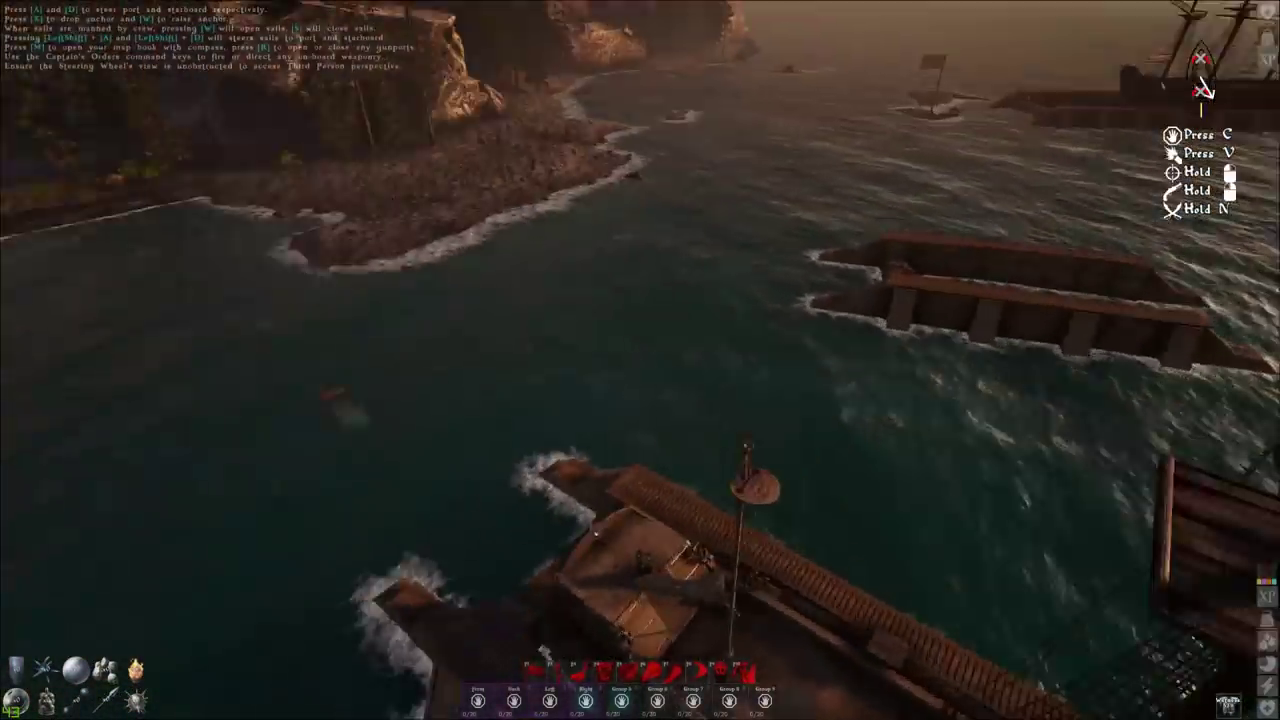
{"action": "scroll", "coordinate": [639, 360], "scroll_direction": "down", "scroll_amount": 3}
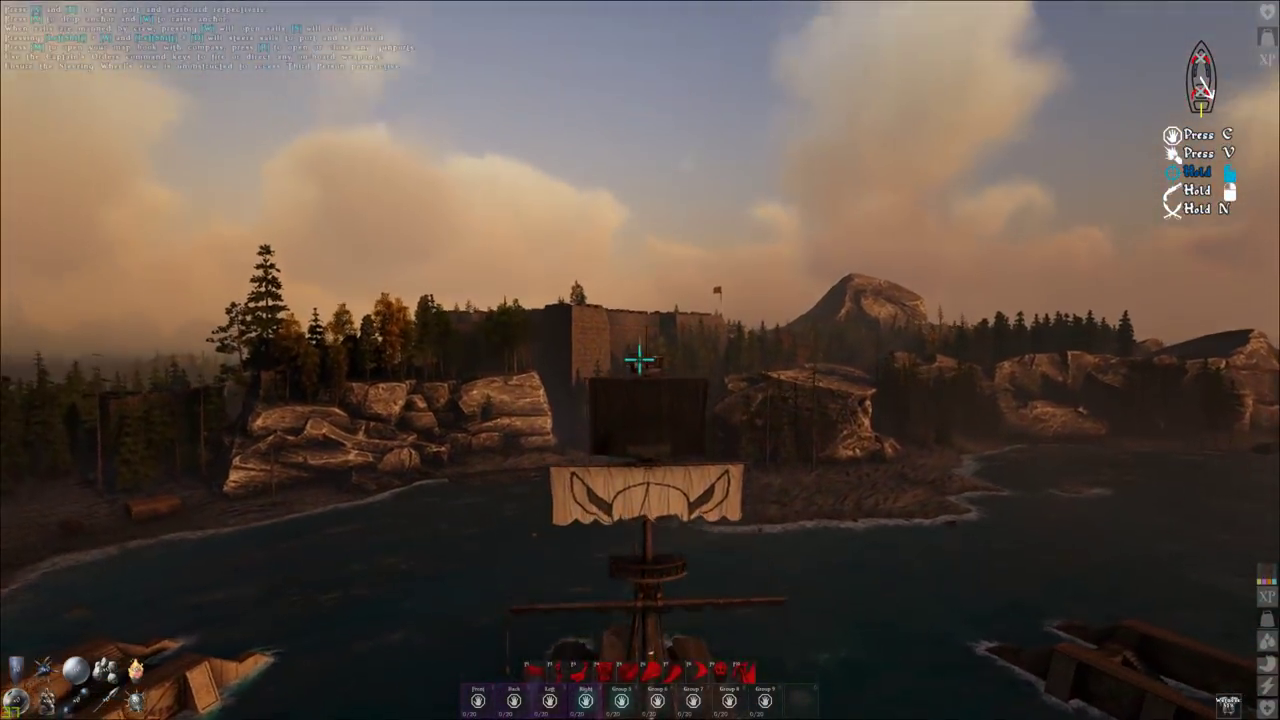